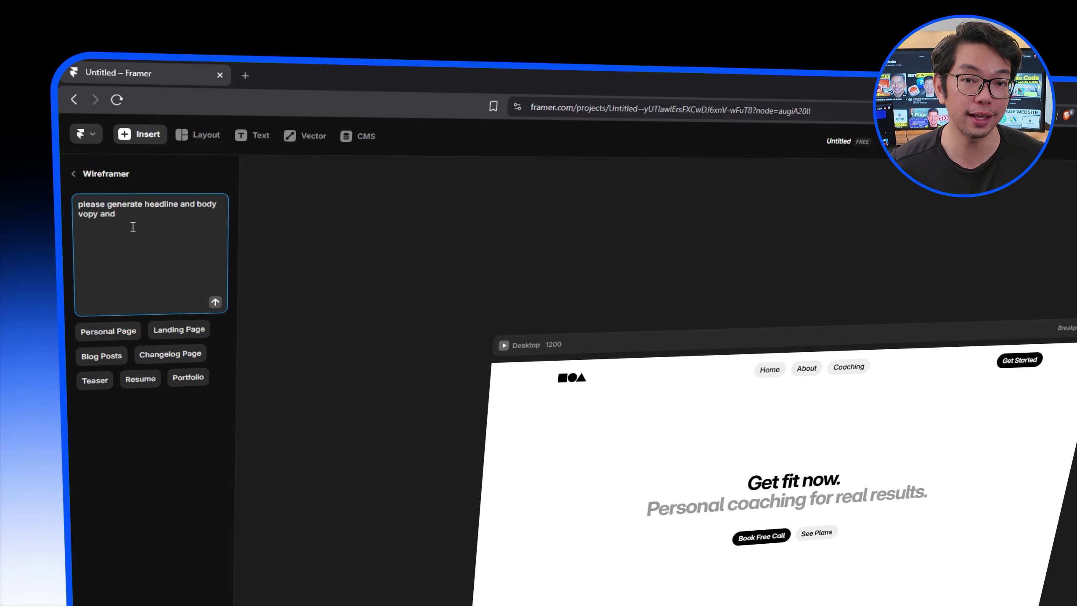
Complete the Wireframer prompt as "please generate headline and body copy and please improve the structure" and send it
{"action": "type", "text": "please improve the structure"}
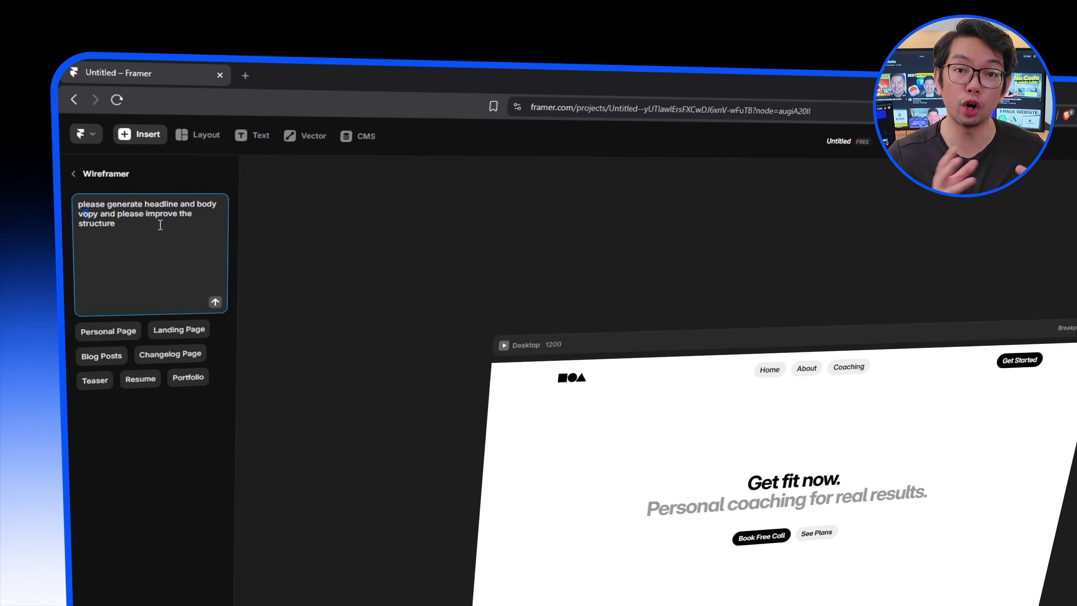
{"action": "left_click", "coordinate": [83, 214]}
{"action": "key", "text": "BackSpace"}
{"action": "type", "text": "c"}
{"action": "key", "text": "Return"}
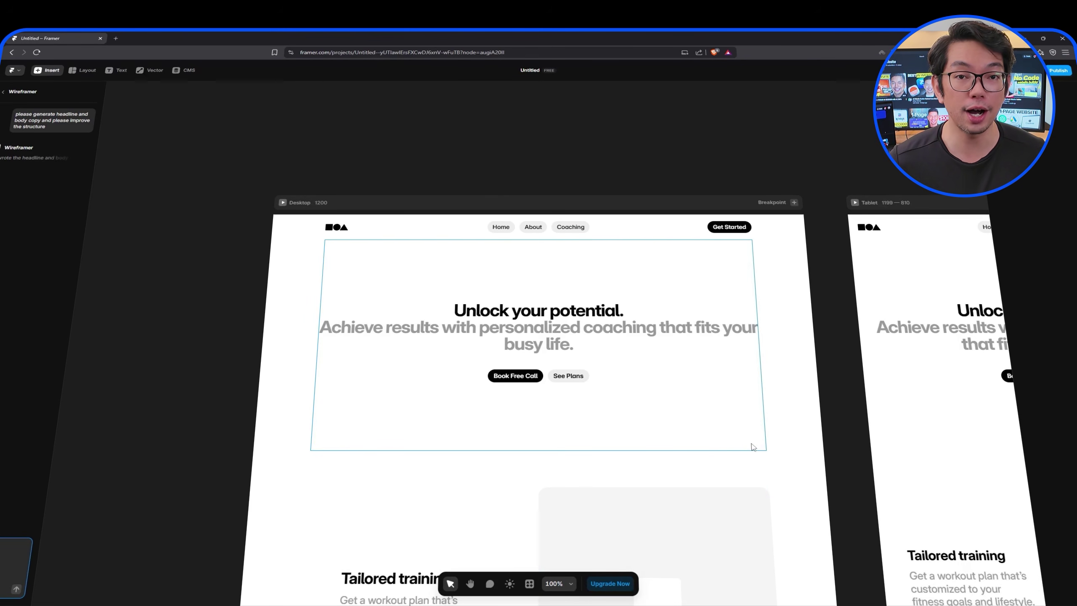
Review the rewritten headlines and body copy across the desktop page, from the hero through the footer
{"action": "scroll", "coordinate": [752, 446], "scroll_direction": "down", "scroll_amount": 5}
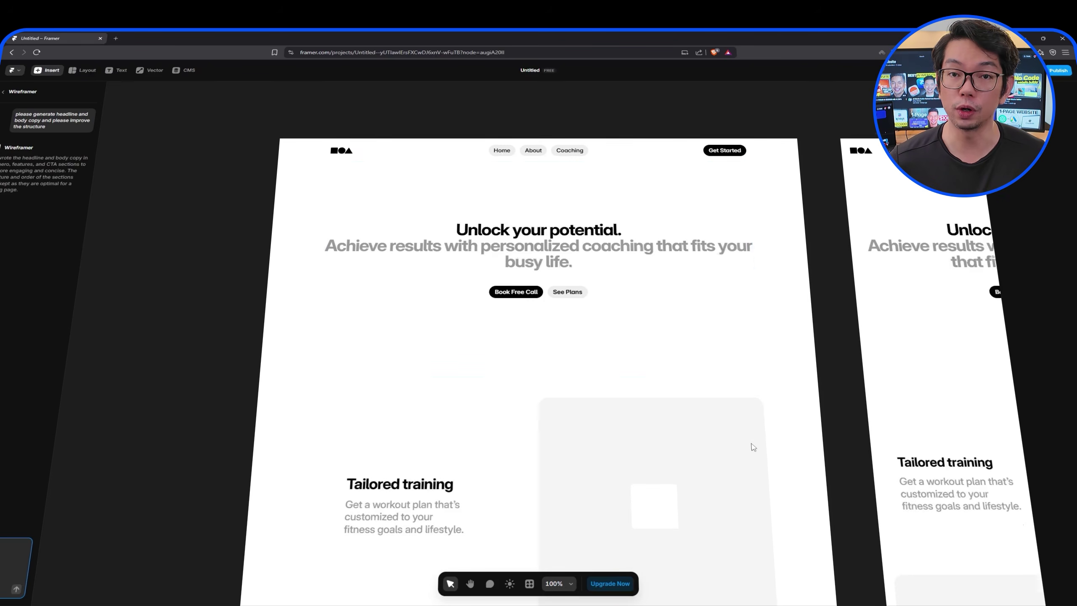
{"action": "scroll", "coordinate": [753, 447], "scroll_direction": "down", "scroll_amount": 10}
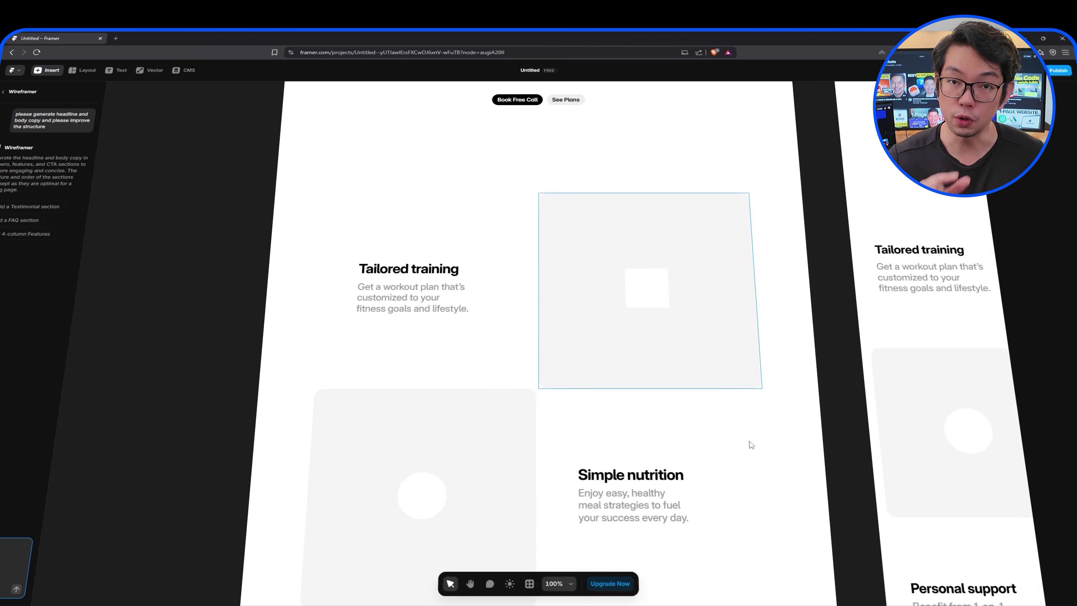
{"action": "scroll", "coordinate": [751, 444], "scroll_direction": "down", "scroll_amount": 15}
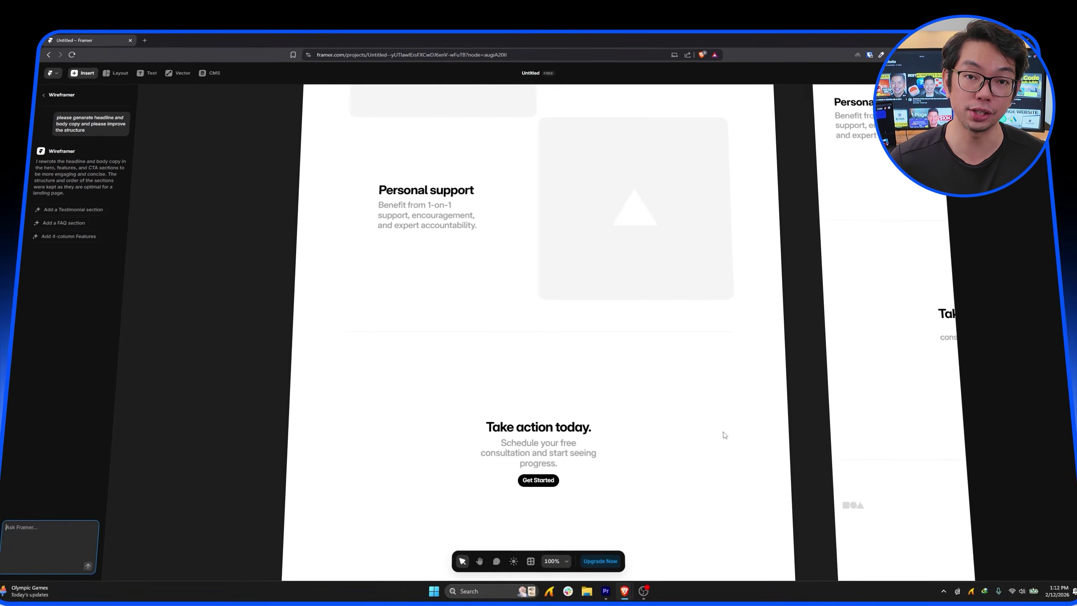
{"action": "scroll", "coordinate": [724, 435], "scroll_direction": "down", "scroll_amount": 5}
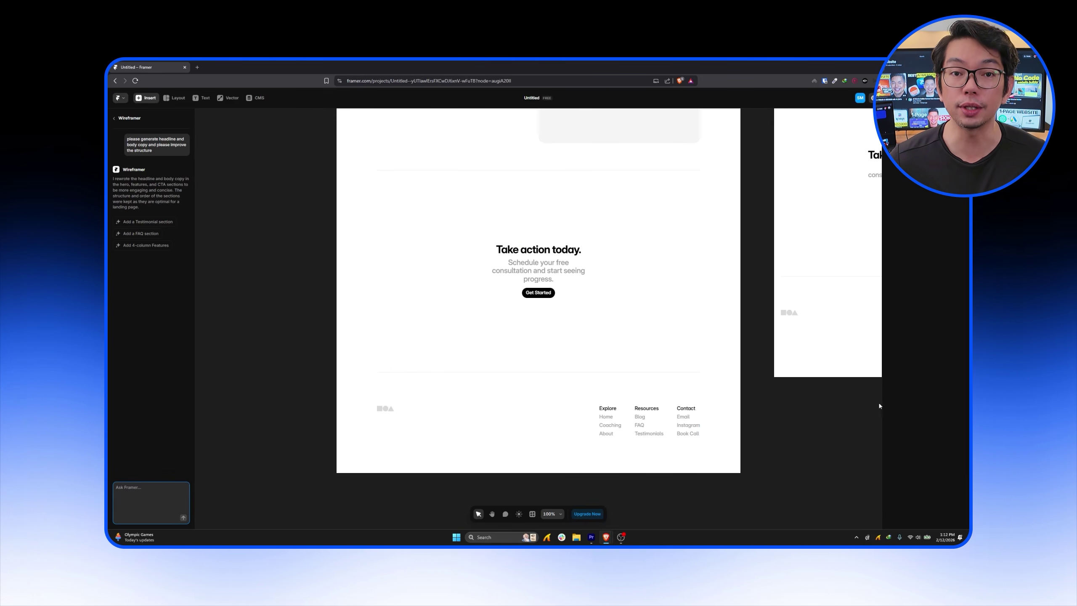
{"action": "scroll", "coordinate": [750, 332], "scroll_direction": "up", "scroll_amount": 1}
{"action": "scroll", "coordinate": [751, 332], "scroll_direction": "up", "scroll_amount": 10}
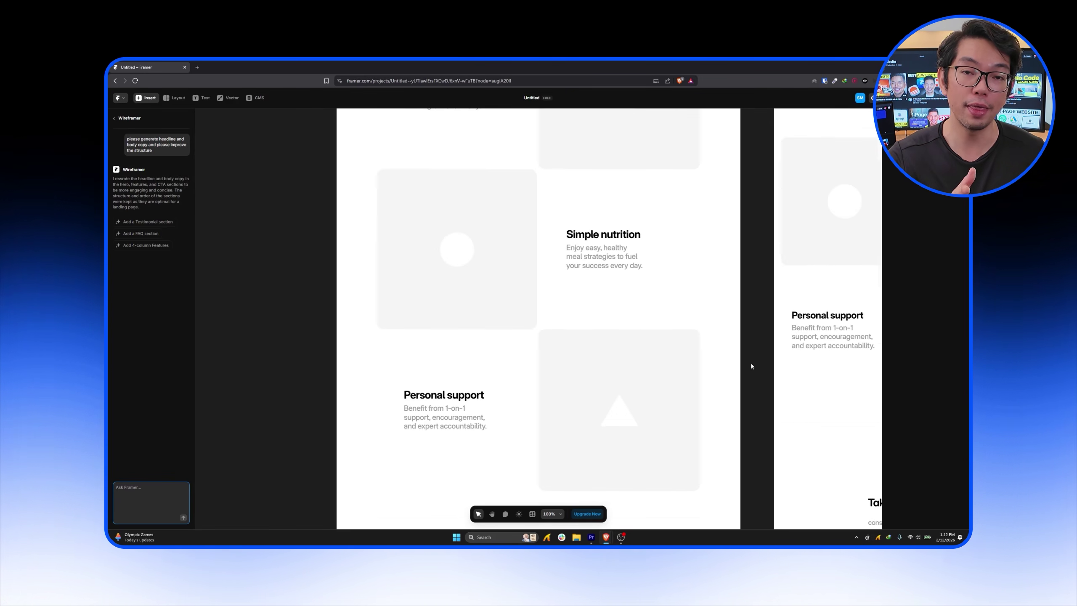
{"action": "scroll", "coordinate": [750, 364], "scroll_direction": "up", "scroll_amount": 6}
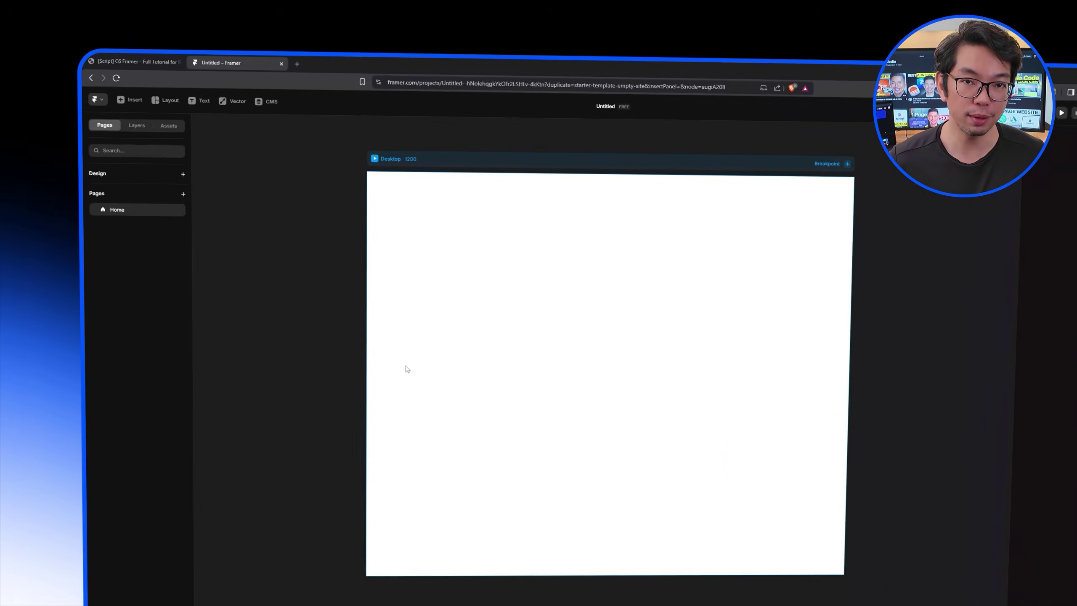
Generate a page in the blank project with Wireframer: "clean landing page for a fitness coach with bold typography and call-to-action sections."
{"action": "left_click", "coordinate": [129, 99]}
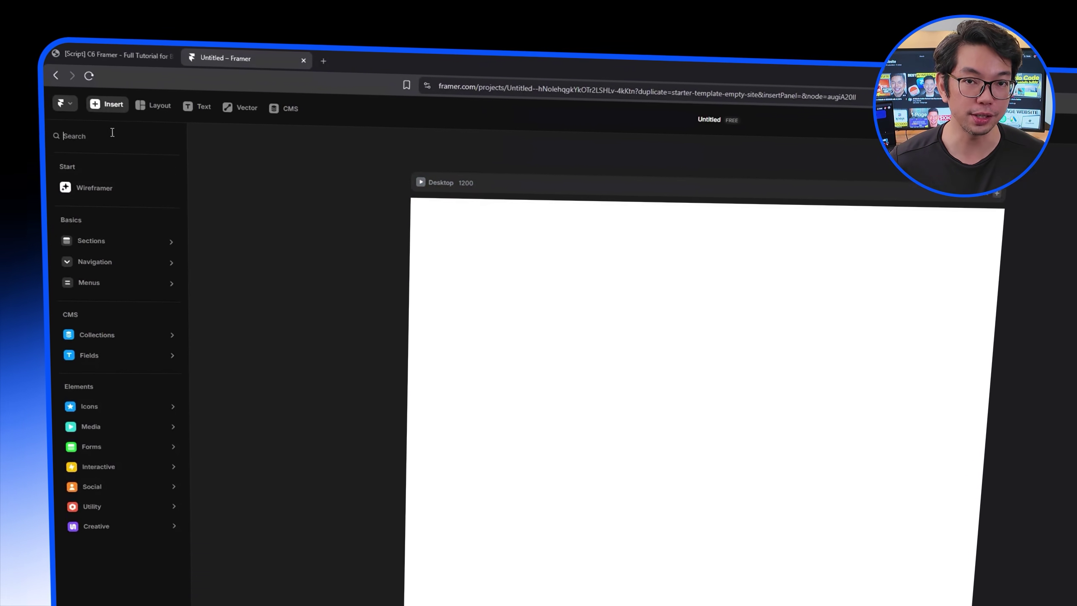
{"action": "left_click", "coordinate": [113, 190]}
{"action": "type", "text": "clean landing page for a fitness coach with bold typography and call-to-action sections."}
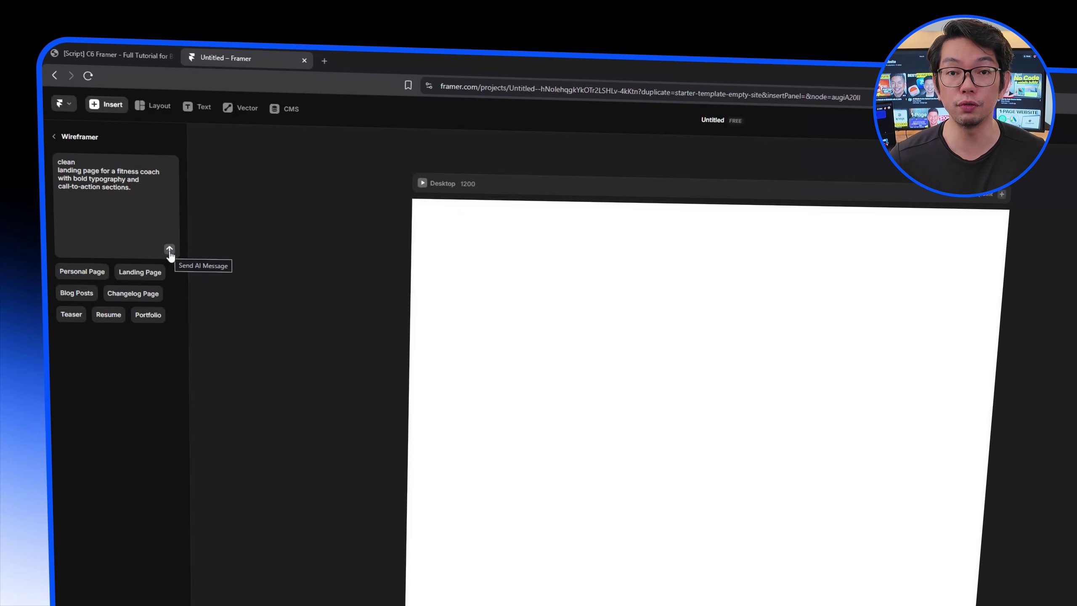
{"action": "left_click", "coordinate": [169, 251]}
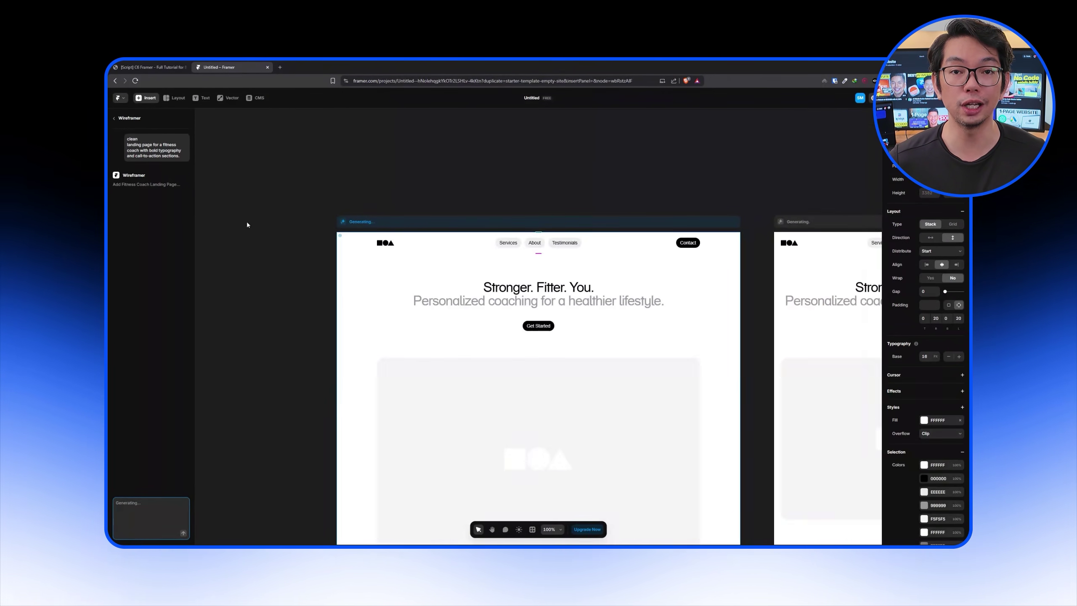
Look over the generated fitness coach page on the canvas in its desktop, tablet and phone layouts
{"action": "scroll", "coordinate": [261, 234], "scroll_direction": "down", "scroll_amount": 3}
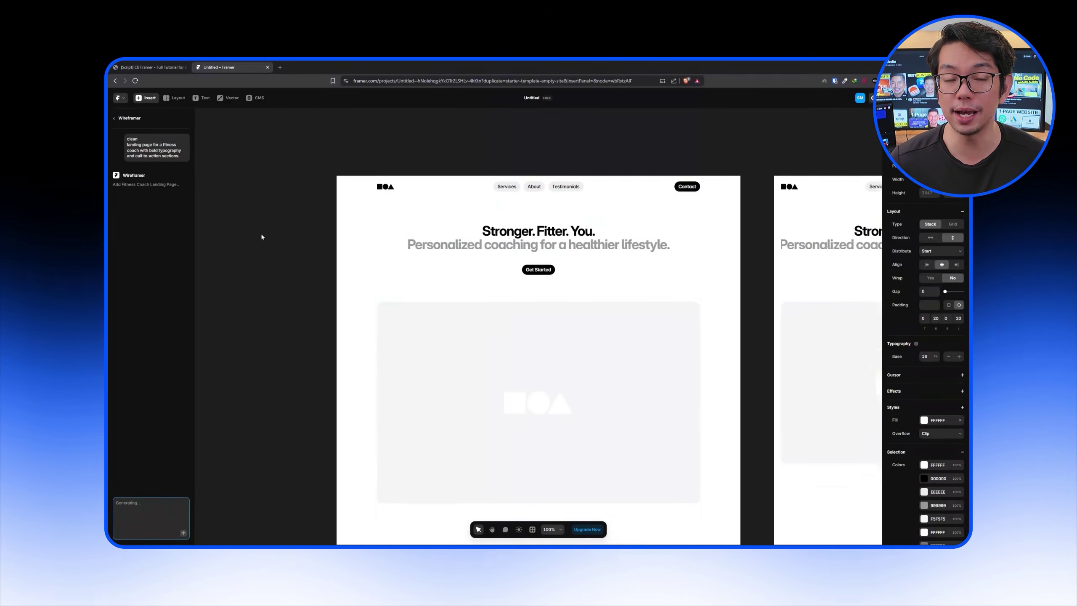
{"action": "scroll", "coordinate": [261, 235], "scroll_direction": "down", "scroll_amount": 3}
{"action": "scroll", "coordinate": [261, 234], "scroll_direction": "down", "scroll_amount": 1}
{"action": "scroll", "coordinate": [261, 235], "scroll_direction": "down", "scroll_amount": 2}
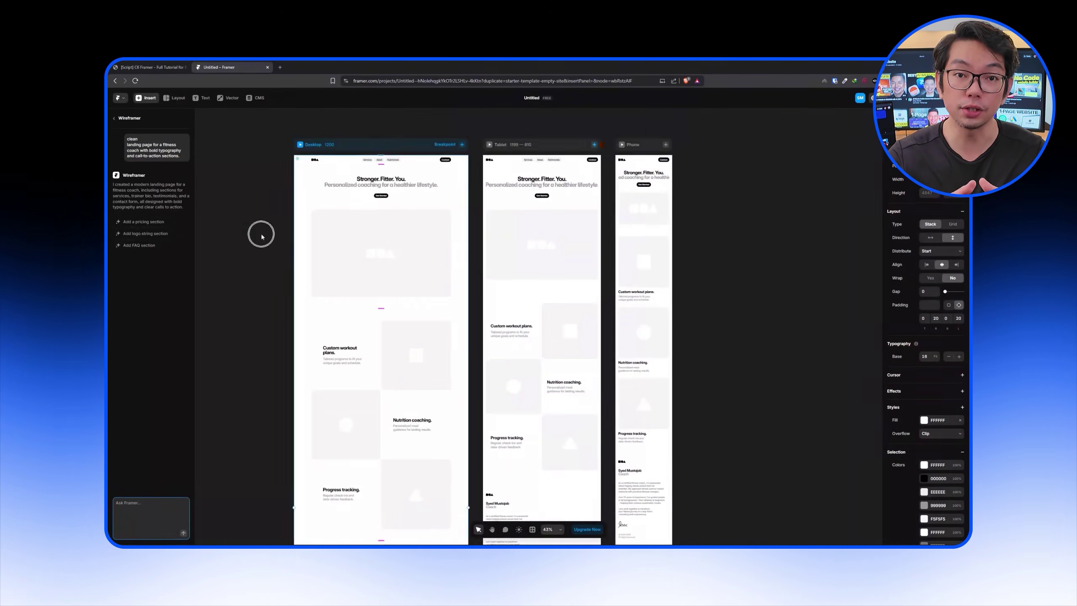
{"action": "scroll", "coordinate": [261, 234], "scroll_direction": "down", "scroll_amount": 5}
{"action": "scroll", "coordinate": [261, 235], "scroll_direction": "down", "scroll_amount": 3}
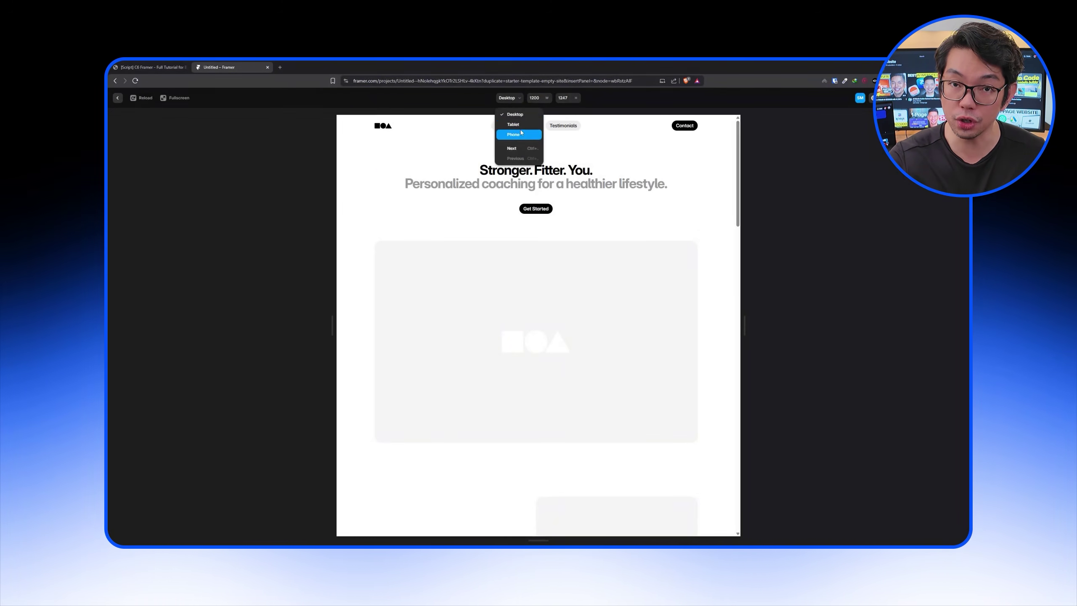
Preview the generated page at the Phone, Tablet and Desktop breakpoints, checking its sections
{"action": "left_click", "coordinate": [515, 133]}
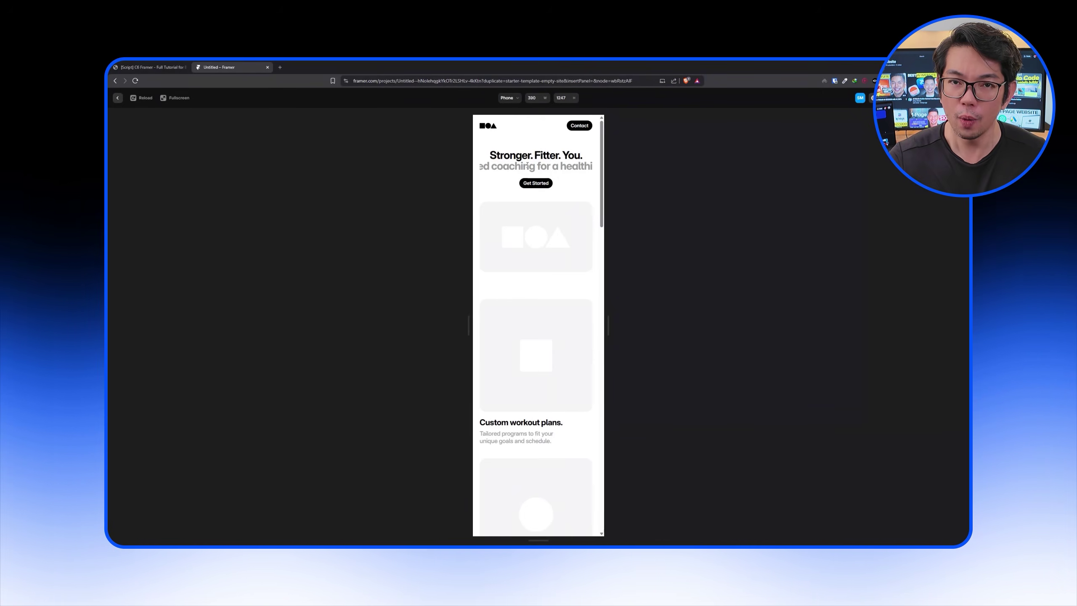
{"action": "scroll", "coordinate": [528, 164], "scroll_direction": "down", "scroll_amount": 15}
{"action": "scroll", "coordinate": [527, 164], "scroll_direction": "down", "scroll_amount": 12}
{"action": "scroll", "coordinate": [527, 165], "scroll_direction": "up", "scroll_amount": 18}
{"action": "left_click", "coordinate": [511, 98]}
{"action": "left_click", "coordinate": [514, 124]}
{"action": "scroll", "coordinate": [514, 215], "scroll_direction": "up", "scroll_amount": 12}
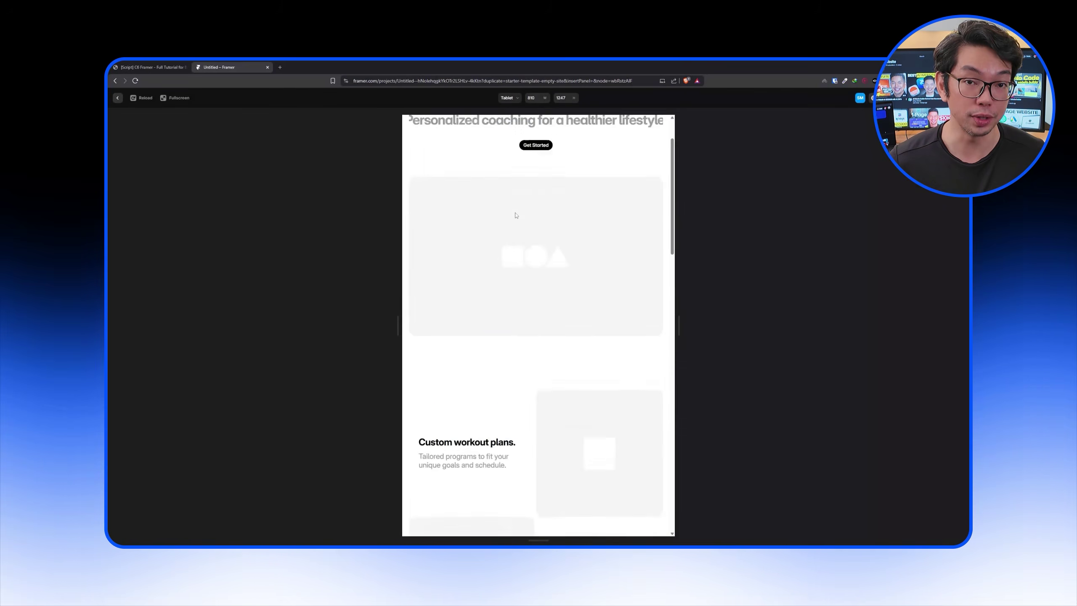
{"action": "left_click", "coordinate": [511, 99]}
{"action": "left_click", "coordinate": [517, 118]}
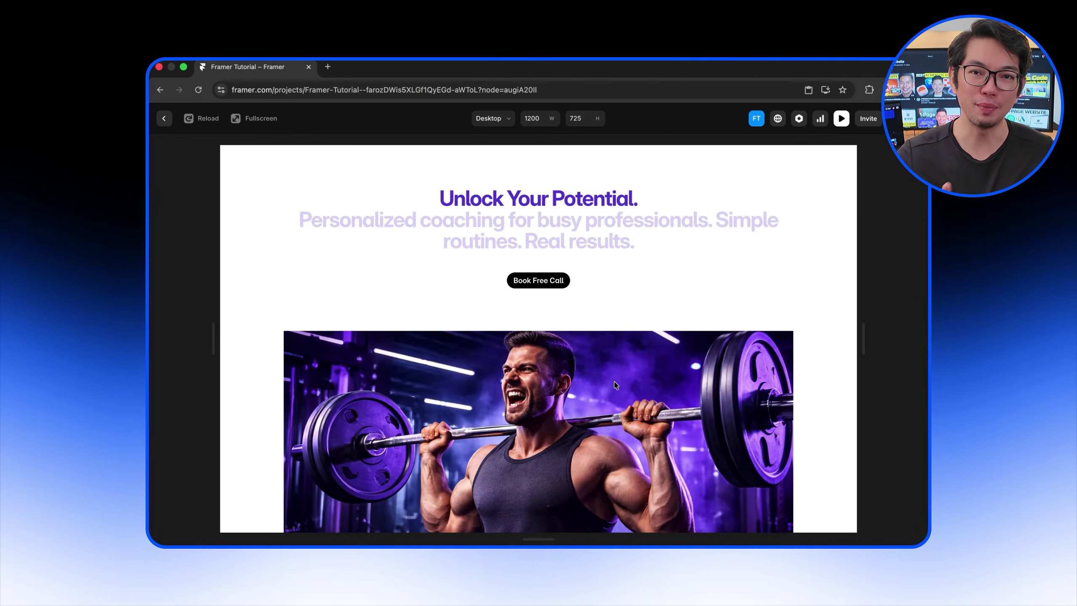
Examine the desktop preview of the finished fitness coaching page, from the hero through services, testimonial, pricing and contact form
{"action": "scroll", "coordinate": [616, 385], "scroll_direction": "down", "scroll_amount": 3}
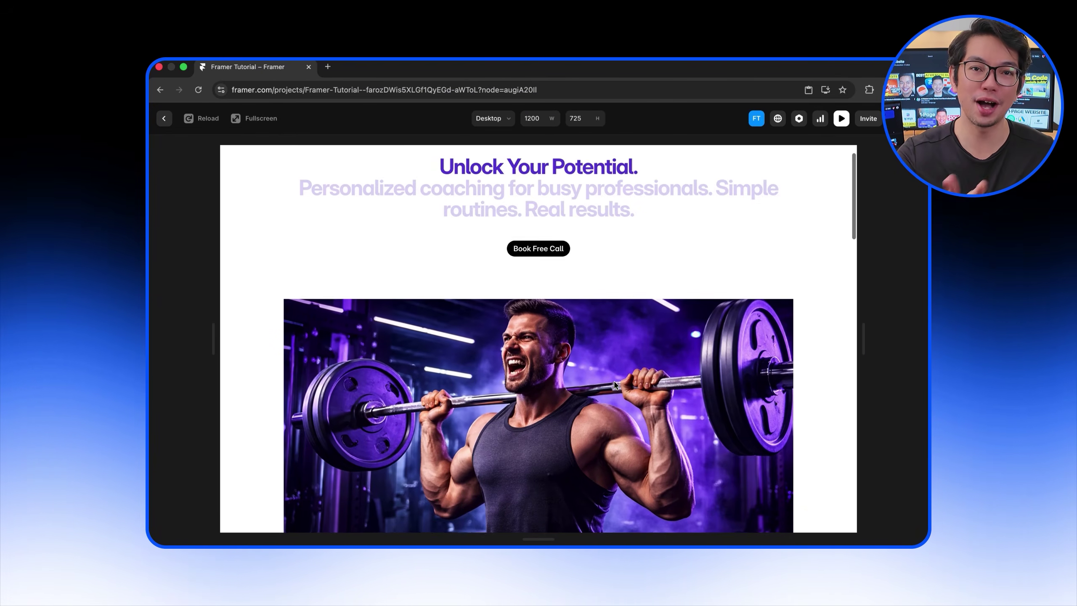
{"action": "scroll", "coordinate": [615, 385], "scroll_direction": "down", "scroll_amount": 7}
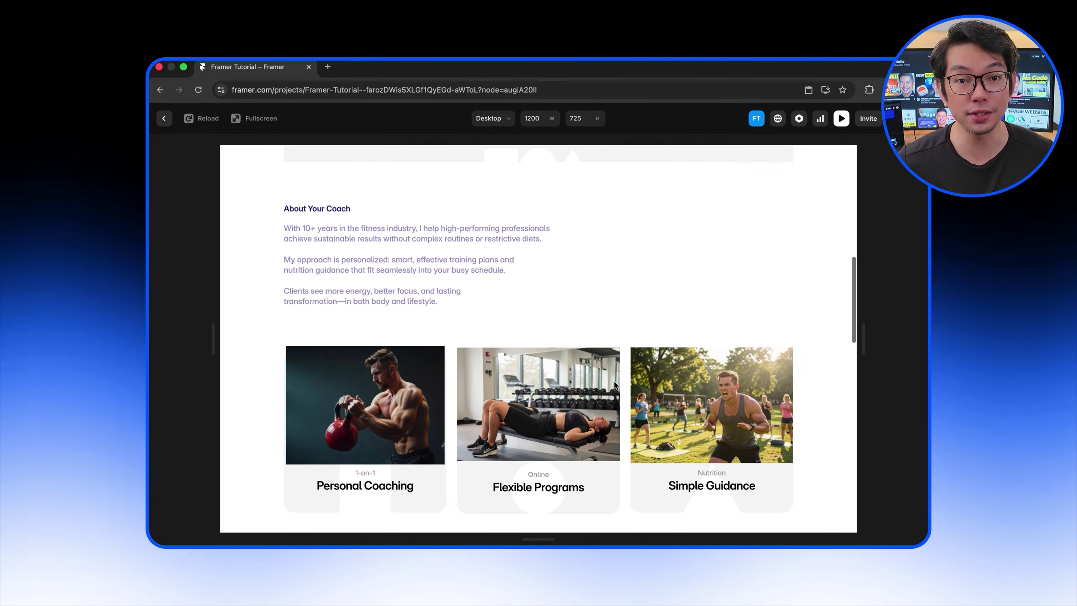
{"action": "scroll", "coordinate": [616, 385], "scroll_direction": "down", "scroll_amount": 10}
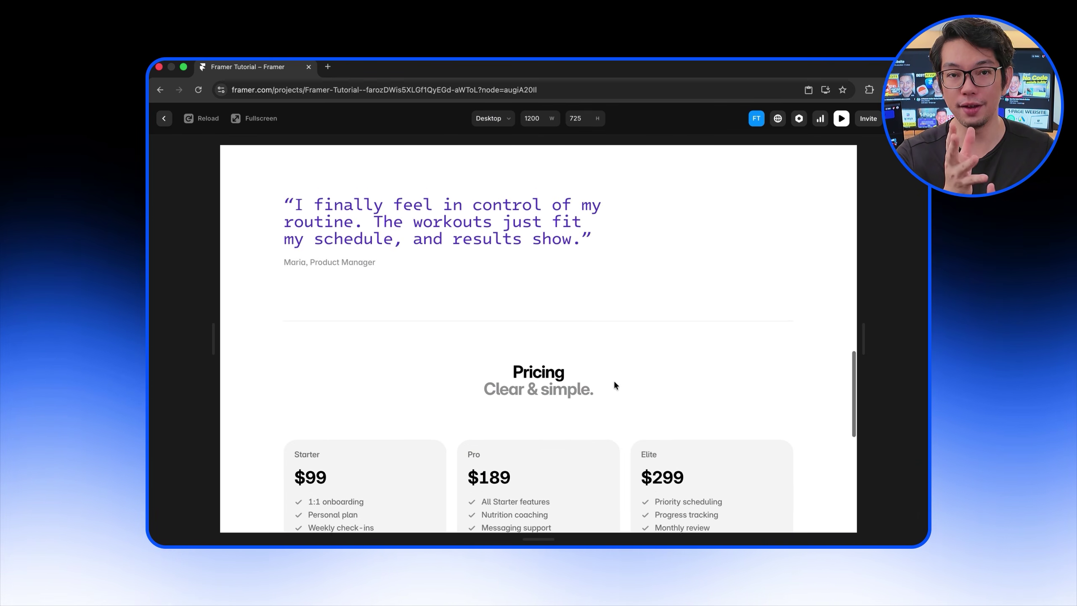
{"action": "scroll", "coordinate": [615, 384], "scroll_direction": "down", "scroll_amount": 8}
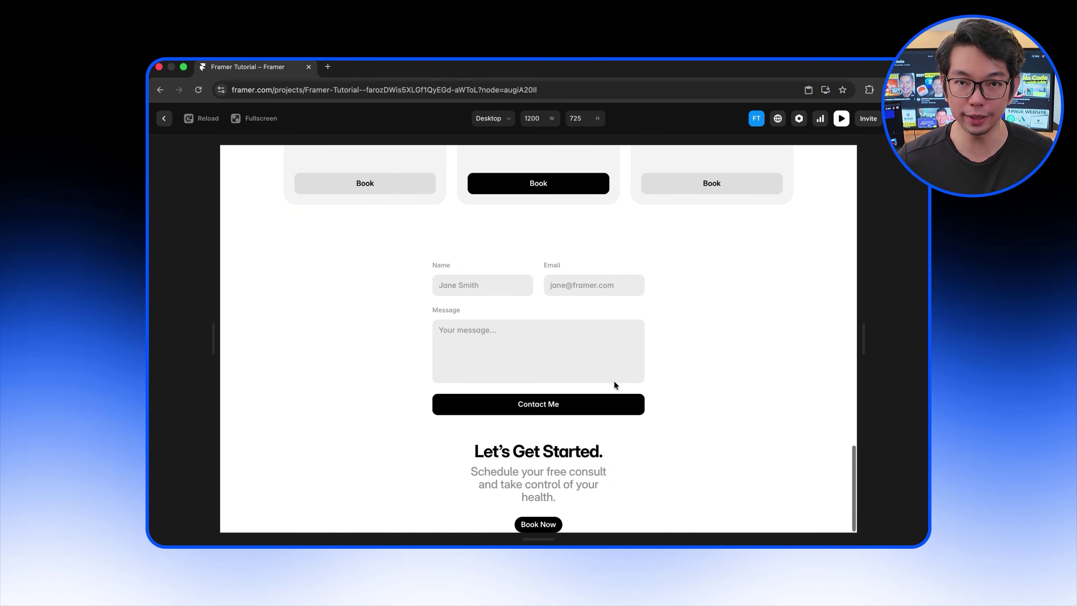
{"action": "scroll", "coordinate": [614, 385], "scroll_direction": "up", "scroll_amount": 20}
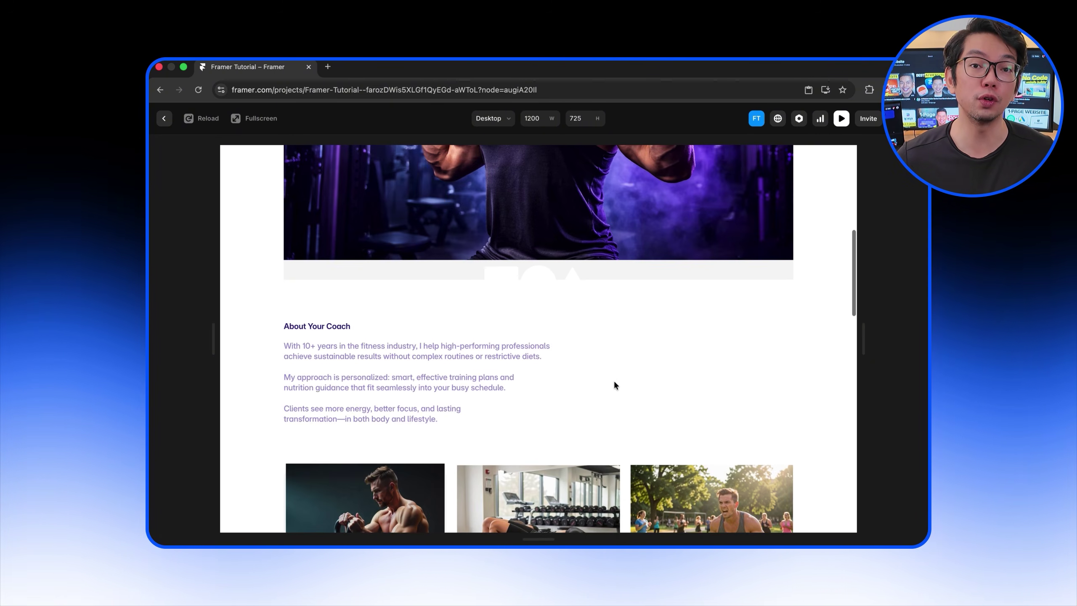
{"action": "scroll", "coordinate": [615, 384], "scroll_direction": "up", "scroll_amount": 3}
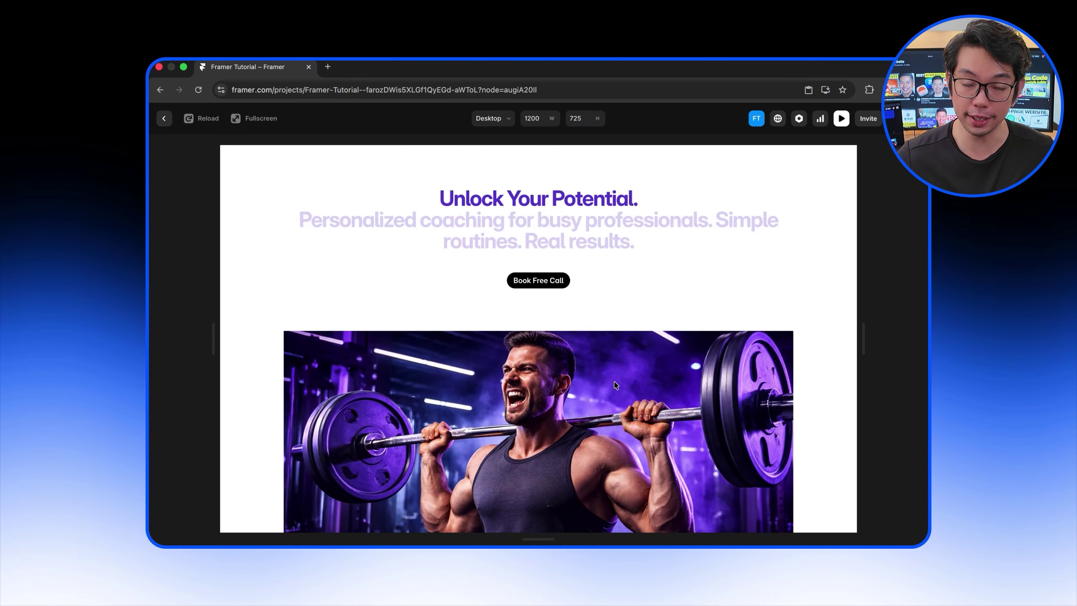
{"action": "key", "text": "super+shift+5"}
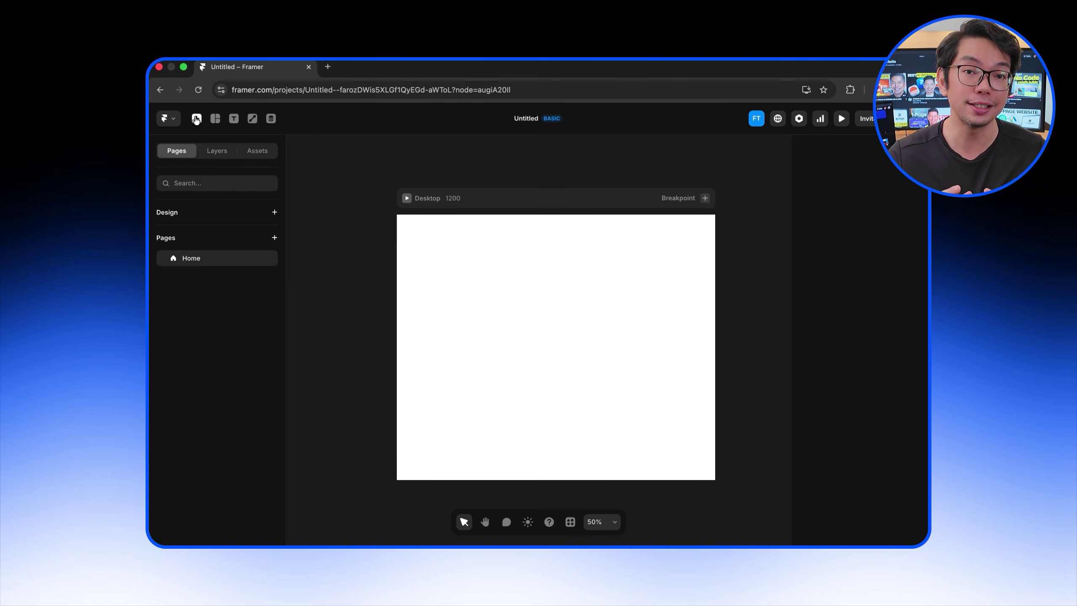
Paste the detailed "Build a modern fitness coaching landing page" brief for busy professionals aged 25–45 into a Wireframer prompt in the blank project
{"action": "left_click", "coordinate": [196, 118]}
{"action": "left_click", "coordinate": [158, 150]}
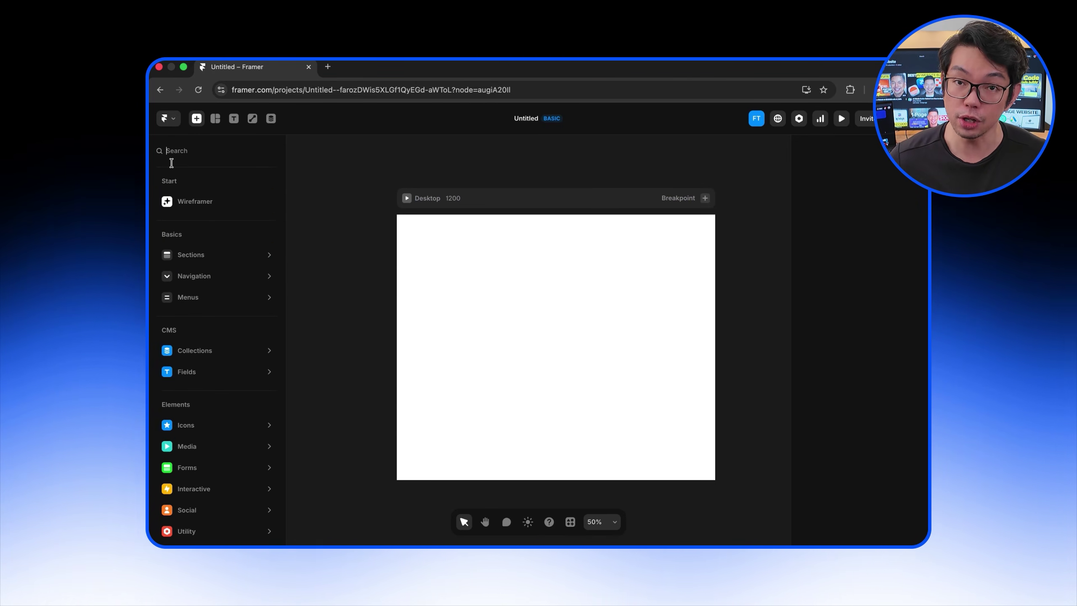
{"action": "mouse_move", "coordinate": [201, 258]}
{"action": "scroll", "coordinate": [201, 258], "scroll_direction": "down", "scroll_amount": 1}
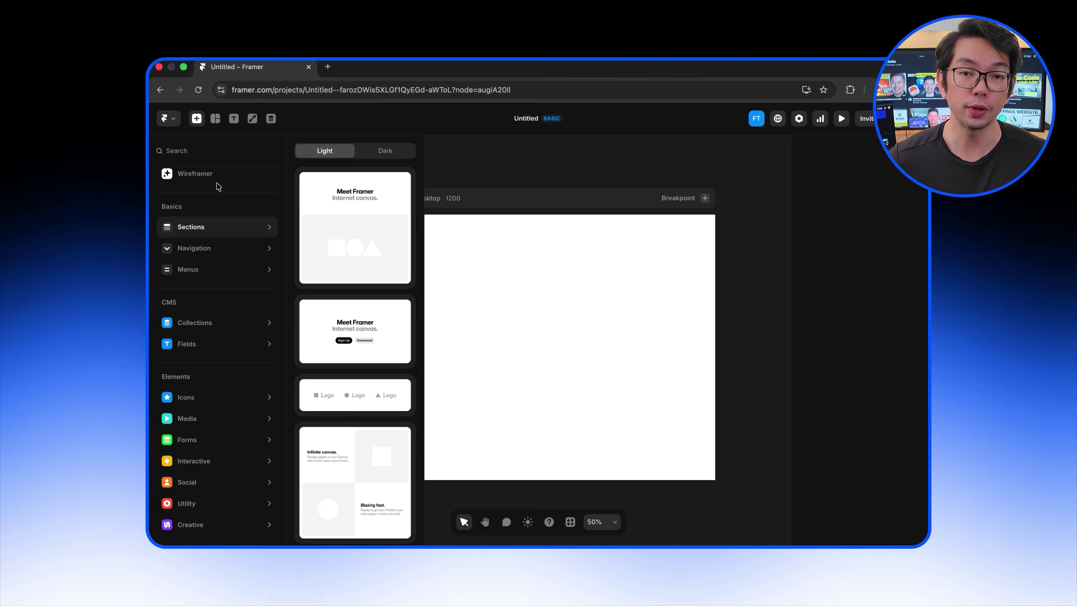
{"action": "left_click", "coordinate": [207, 173]}
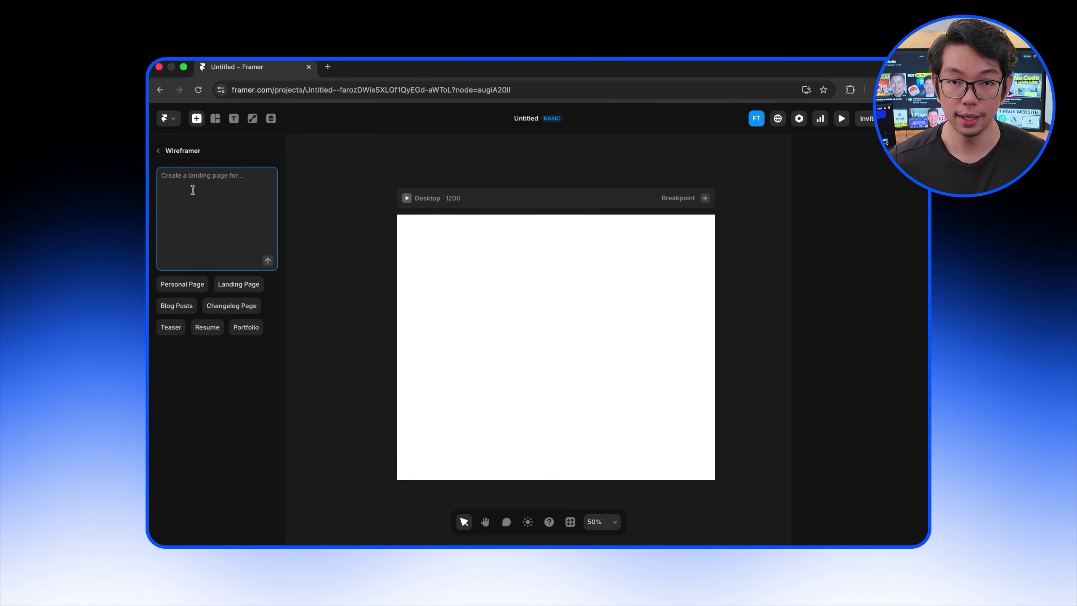
{"action": "key", "text": "super+v"}
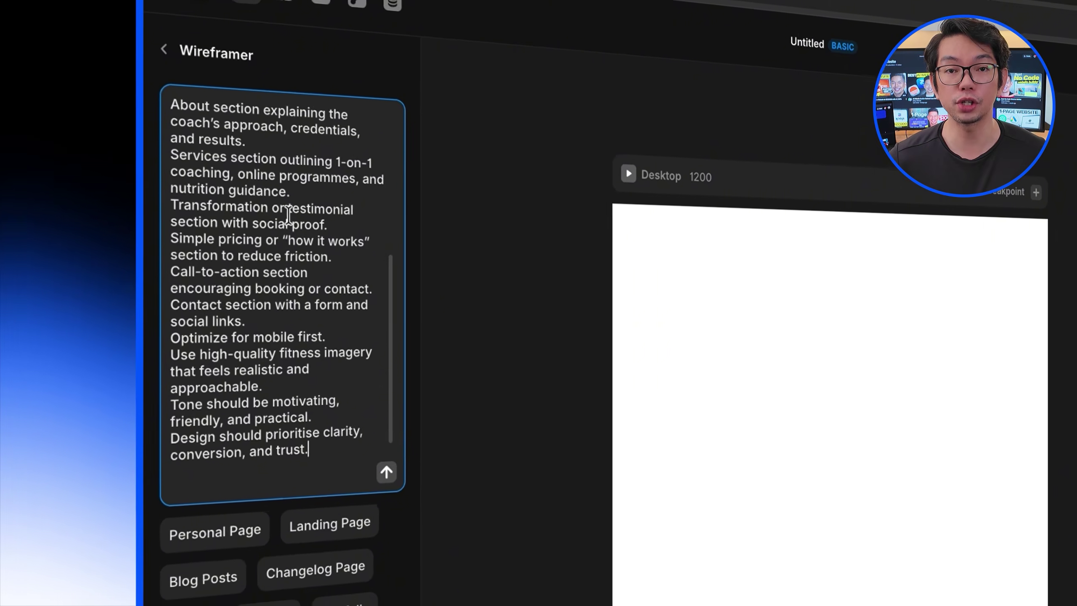
{"action": "scroll", "coordinate": [214, 229], "scroll_direction": "up", "scroll_amount": 5}
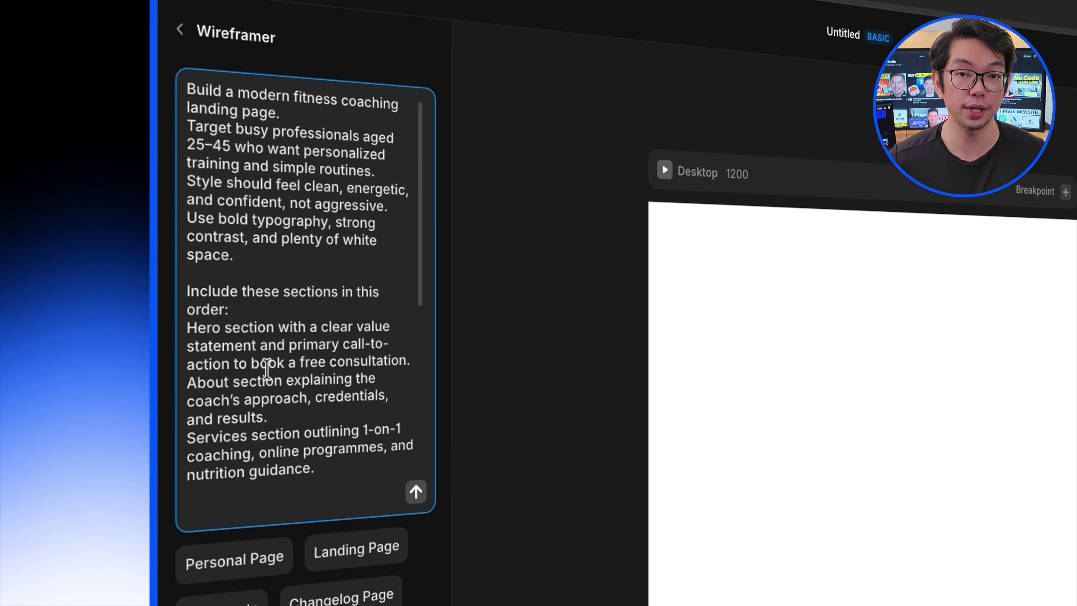
{"action": "scroll", "coordinate": [266, 363], "scroll_direction": "down", "scroll_amount": 1}
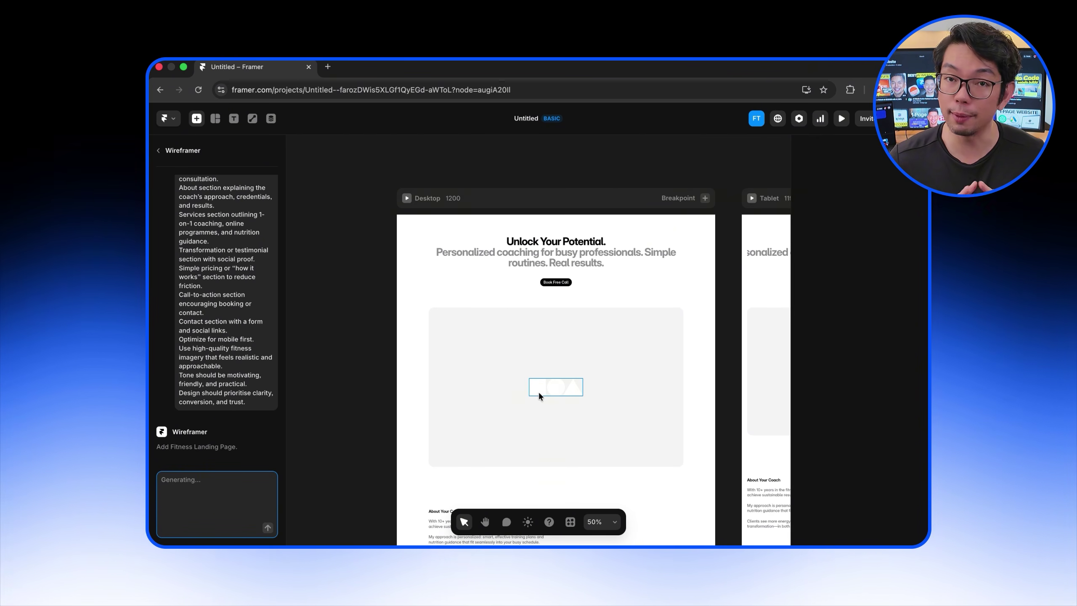
Inspect the newly generated landing page across the desktop, tablet and phone breakpoints, including the desktop about and services sections
{"action": "scroll", "coordinate": [539, 391], "scroll_direction": "right", "scroll_amount": 5}
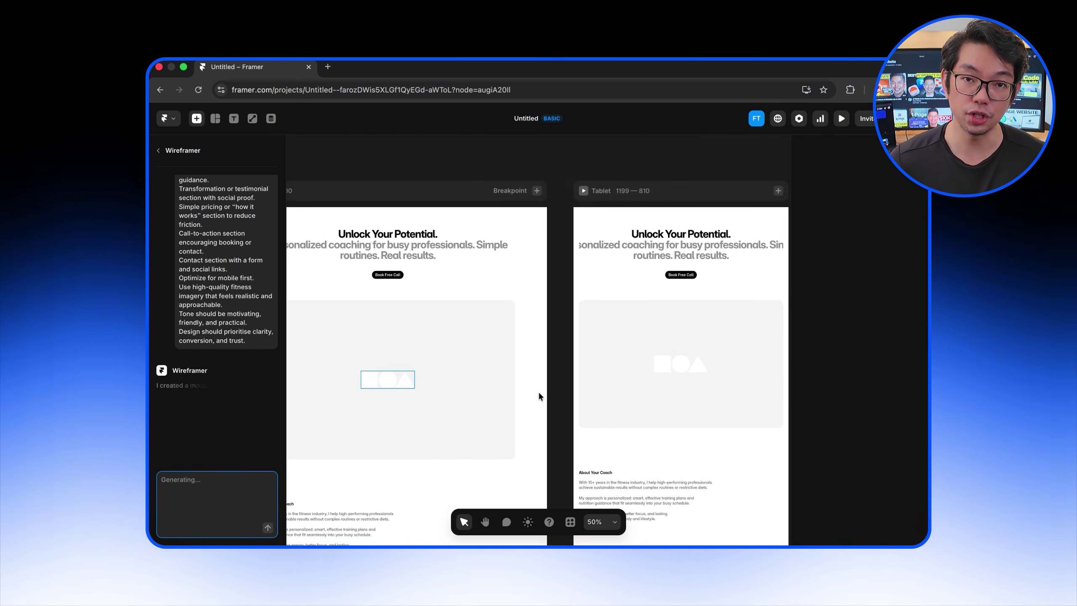
{"action": "scroll", "coordinate": [627, 373], "scroll_direction": "right", "scroll_amount": 4}
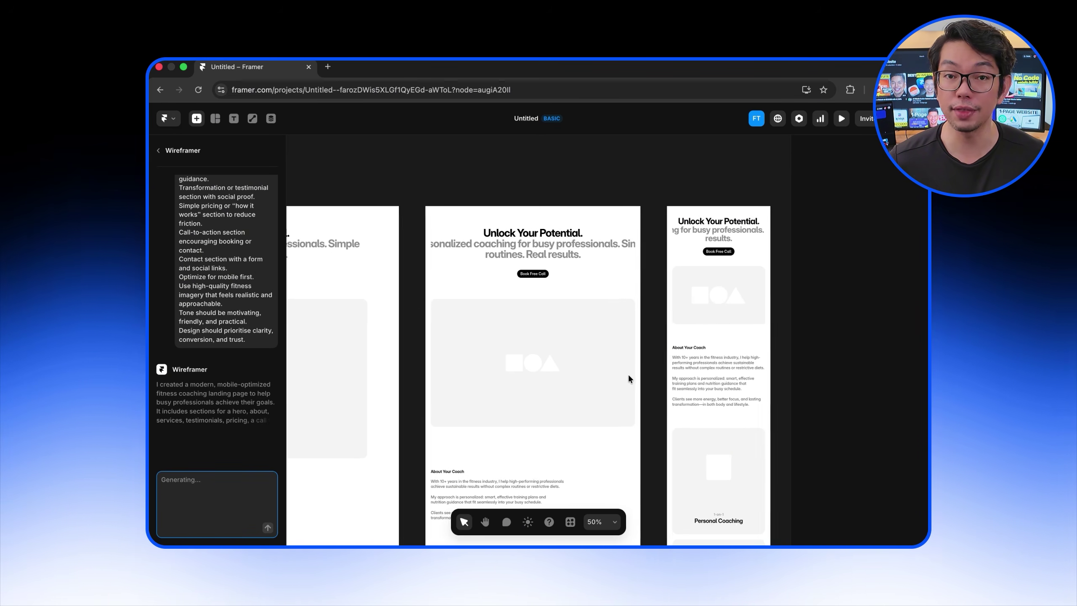
{"action": "scroll", "coordinate": [627, 373], "scroll_direction": "right", "scroll_amount": 4}
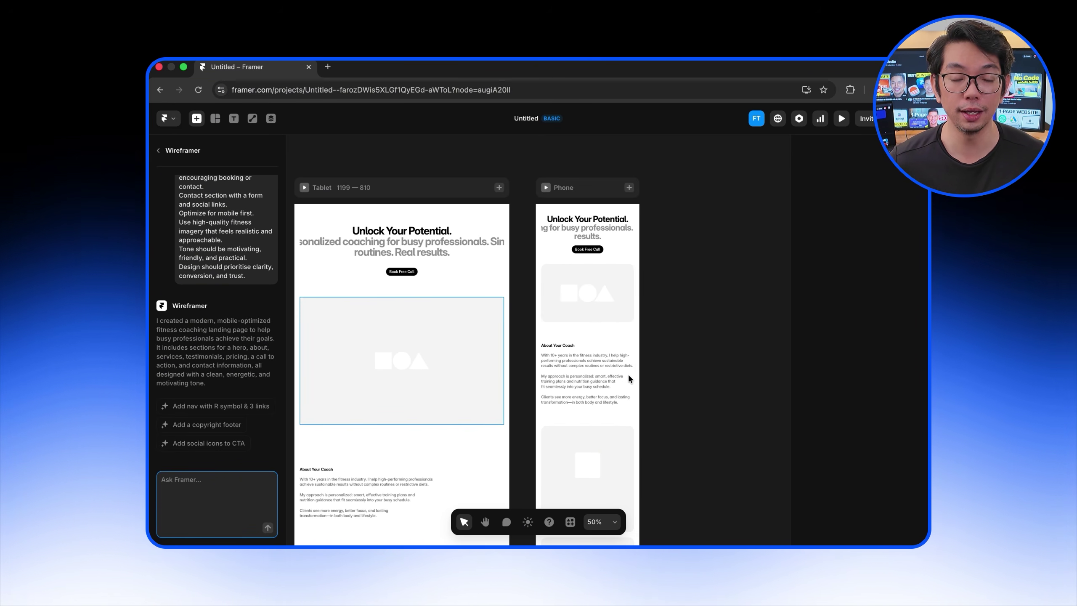
{"action": "scroll", "coordinate": [430, 354], "scroll_direction": "left", "scroll_amount": 6}
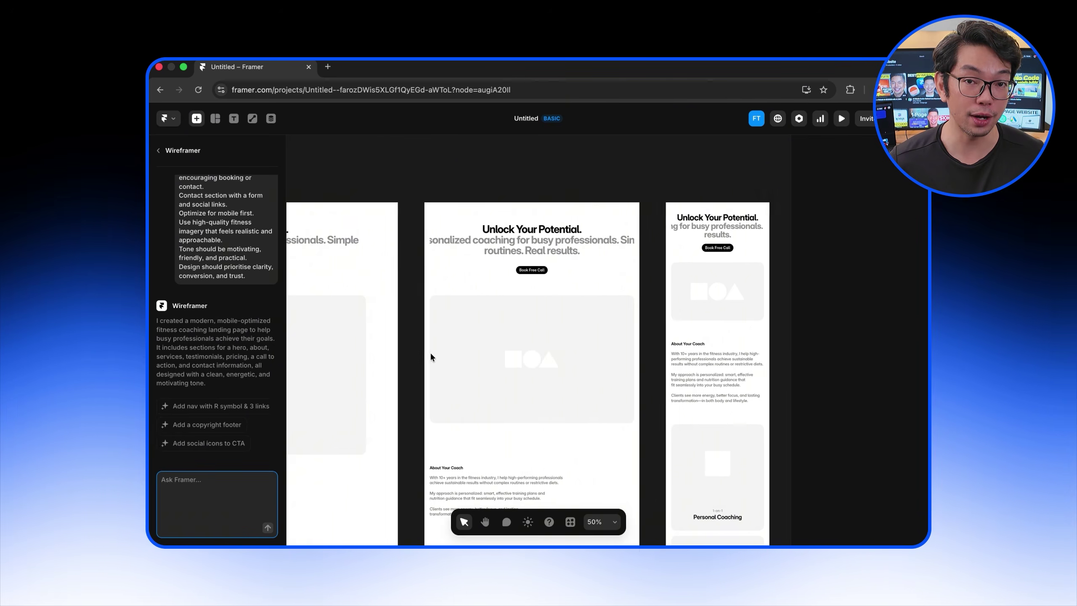
{"action": "scroll", "coordinate": [431, 357], "scroll_direction": "left", "scroll_amount": 5}
{"action": "scroll", "coordinate": [431, 357], "scroll_direction": "down", "scroll_amount": 7}
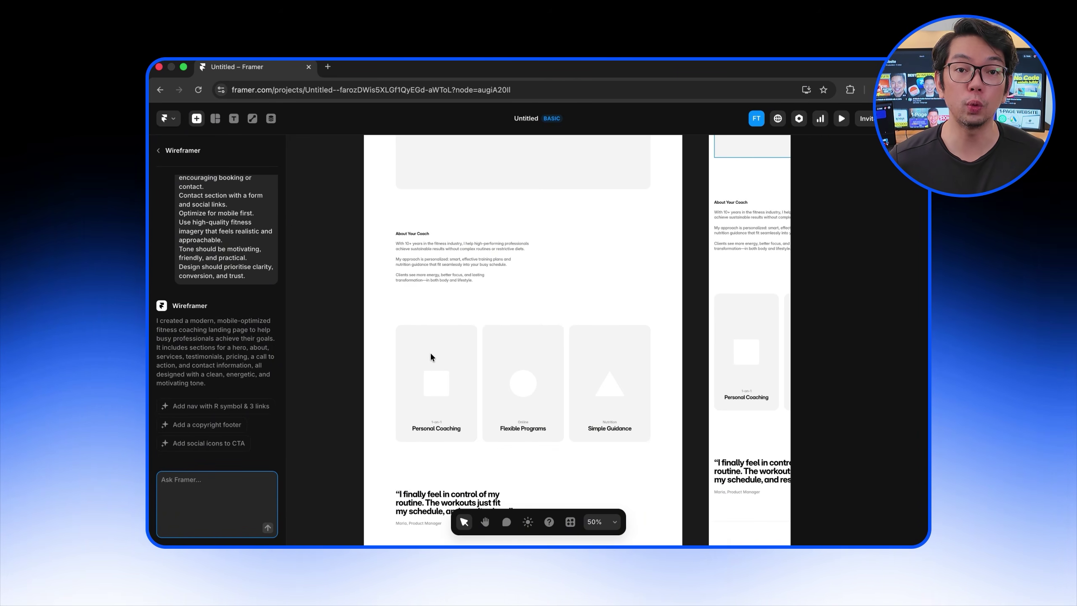
Preview the generated page at the Desktop breakpoint, checking the hero, about, services, pricing and contact form
{"action": "scroll", "coordinate": [579, 269], "scroll_direction": "up", "scroll_amount": 5}
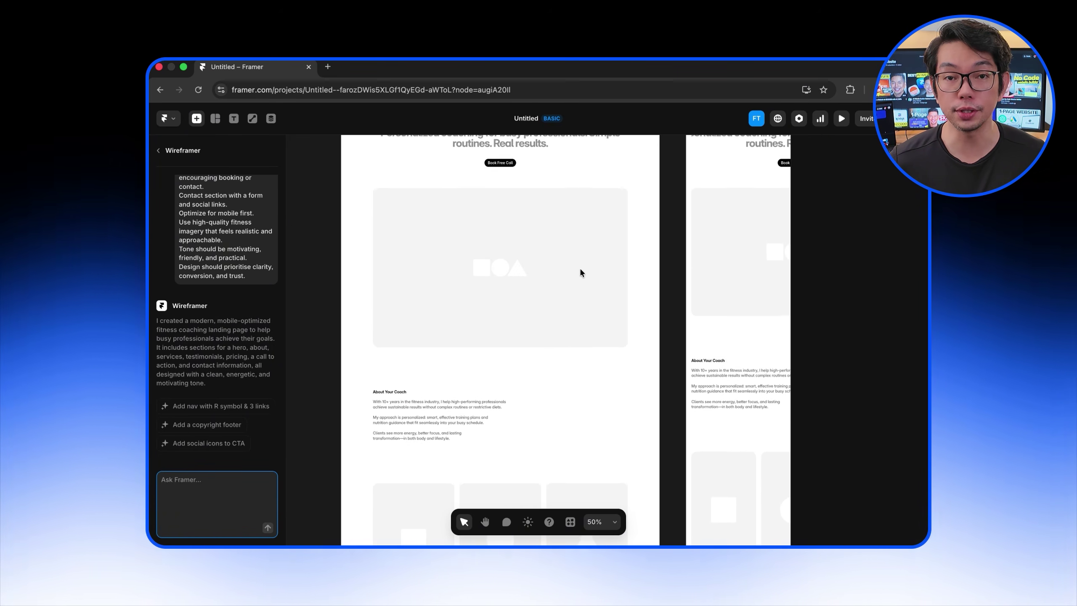
{"action": "scroll", "coordinate": [488, 248], "scroll_direction": "up", "scroll_amount": 4}
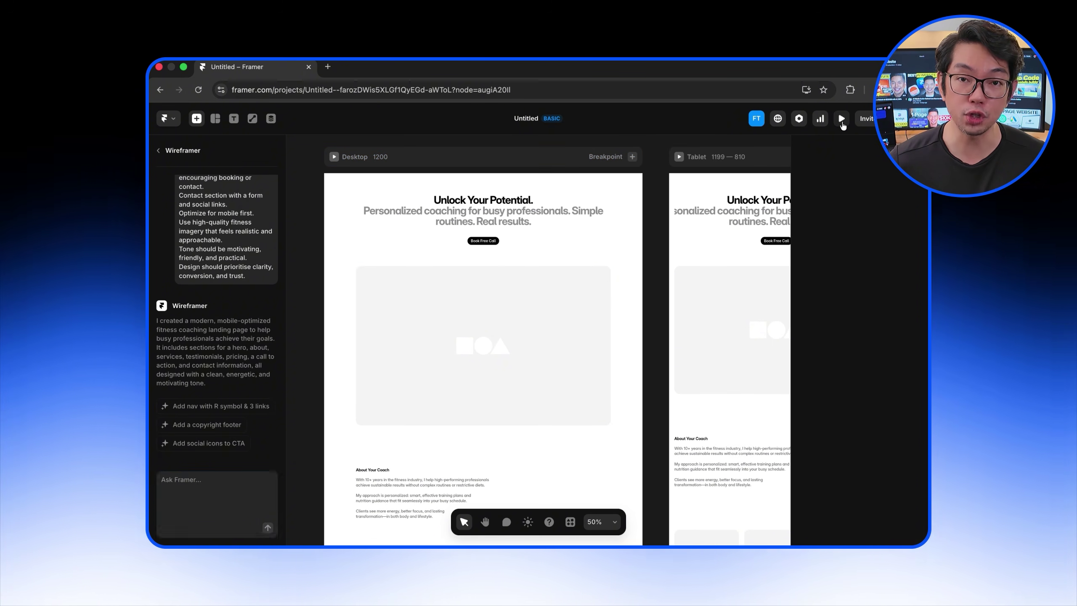
{"action": "left_click", "coordinate": [842, 119]}
{"action": "scroll", "coordinate": [555, 375], "scroll_direction": "down", "scroll_amount": 5}
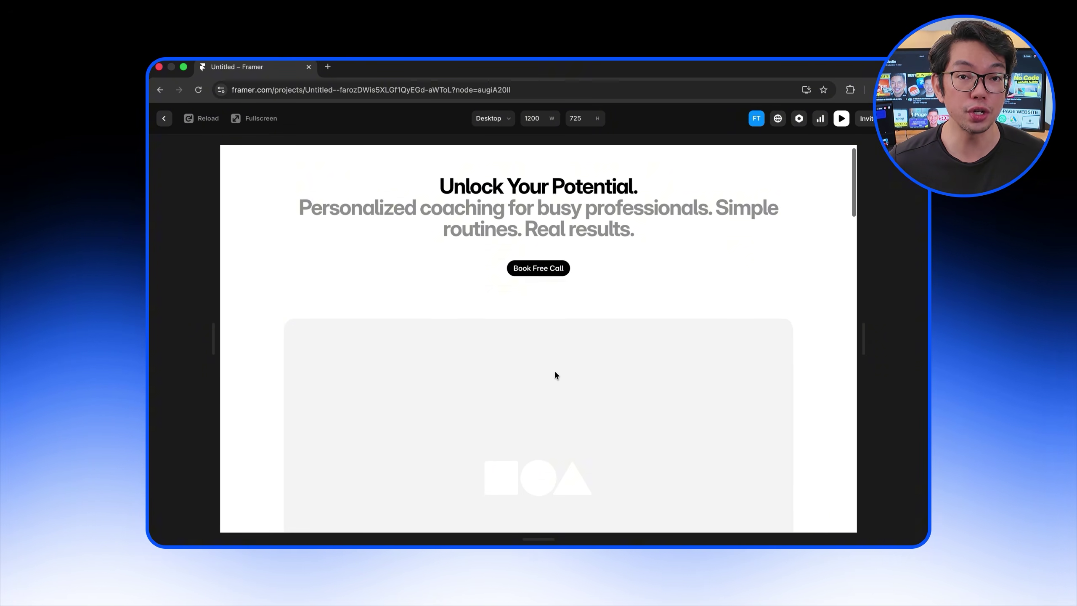
{"action": "scroll", "coordinate": [555, 375], "scroll_direction": "down", "scroll_amount": 8}
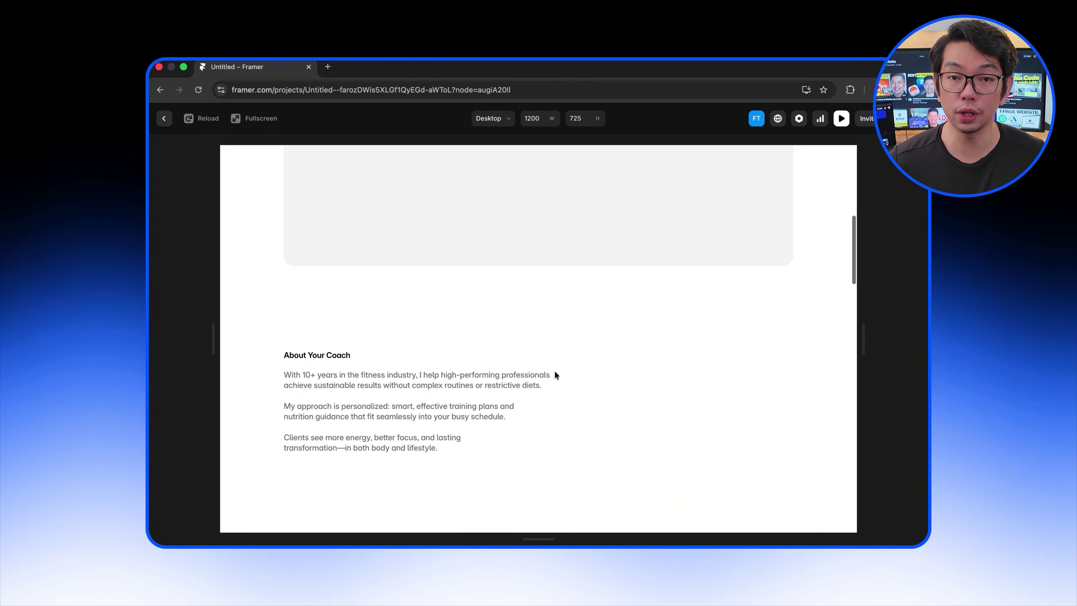
{"action": "scroll", "coordinate": [555, 376], "scroll_direction": "down", "scroll_amount": 10}
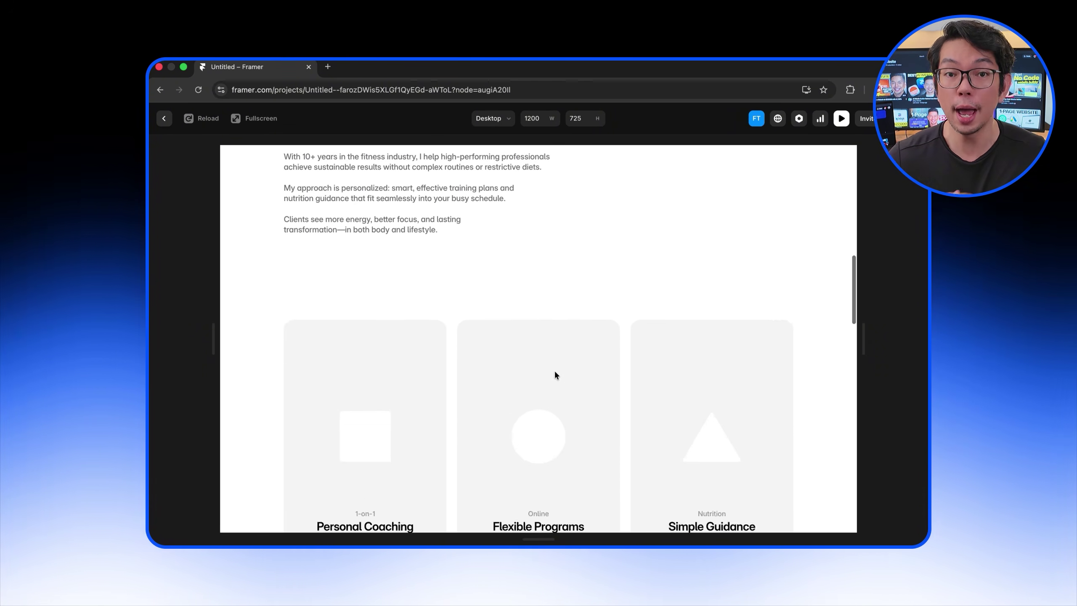
{"action": "scroll", "coordinate": [555, 374], "scroll_direction": "down", "scroll_amount": 8}
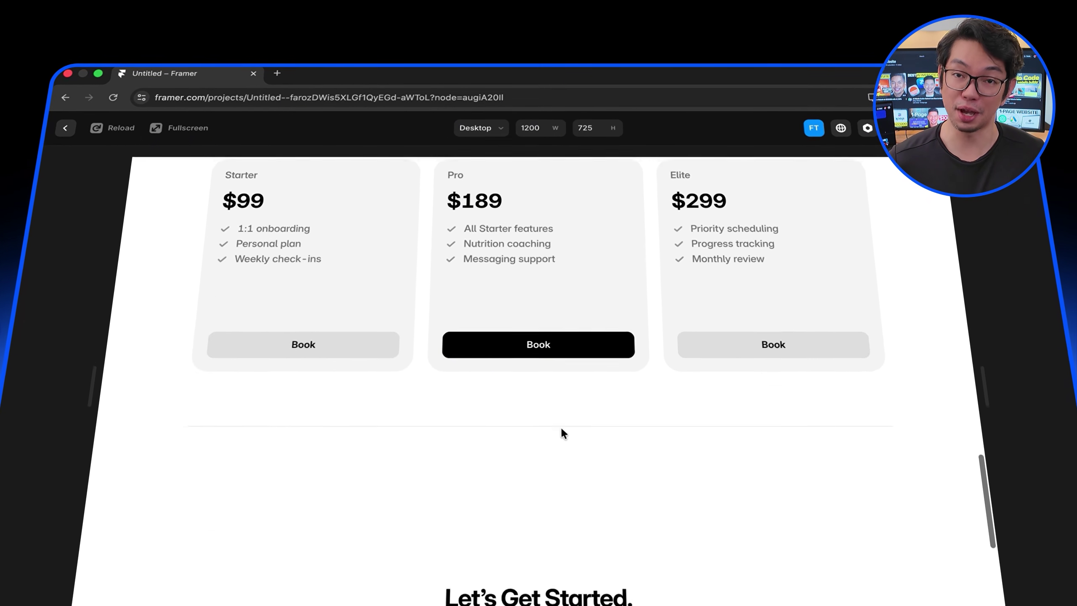
{"action": "scroll", "coordinate": [562, 433], "scroll_direction": "down", "scroll_amount": 10}
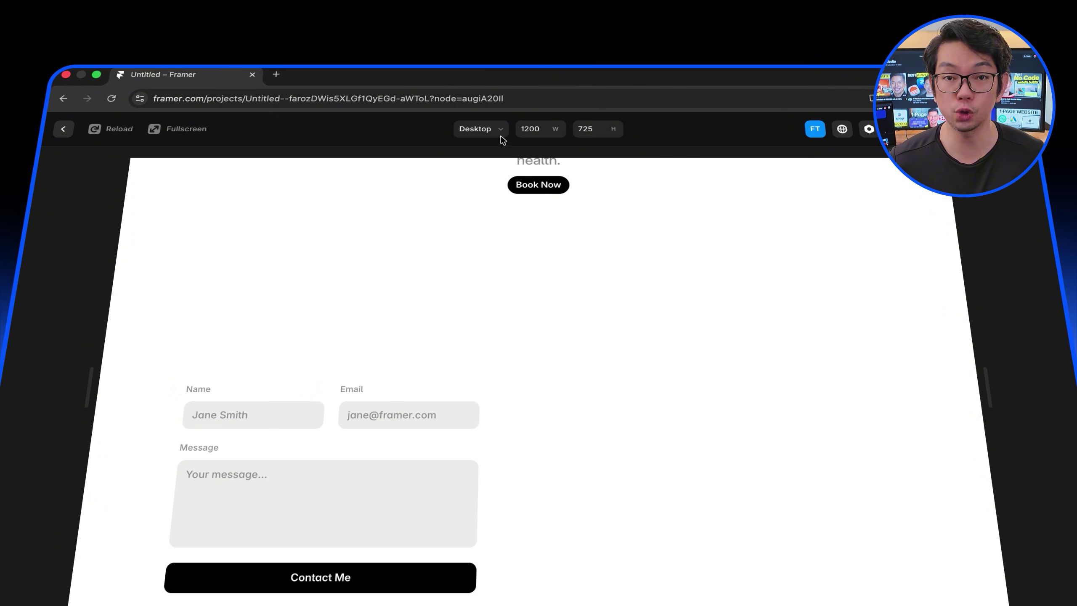
Preview the page at the Tablet breakpoint and review every section from the hero down to the contact form
{"action": "left_click", "coordinate": [500, 131]}
{"action": "left_click", "coordinate": [483, 174]}
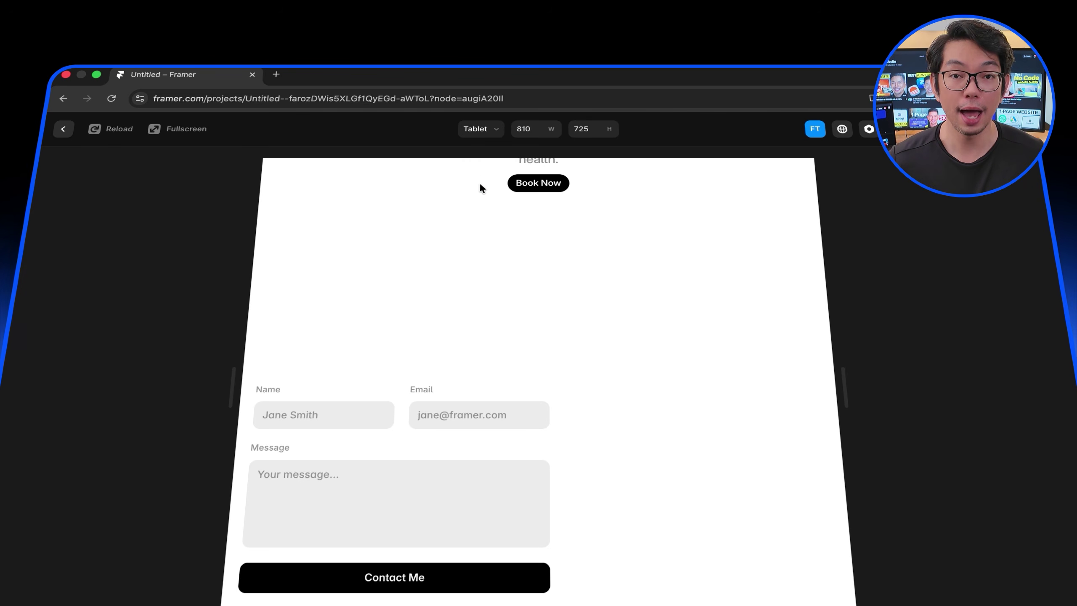
{"action": "scroll", "coordinate": [480, 182], "scroll_direction": "up", "scroll_amount": 15}
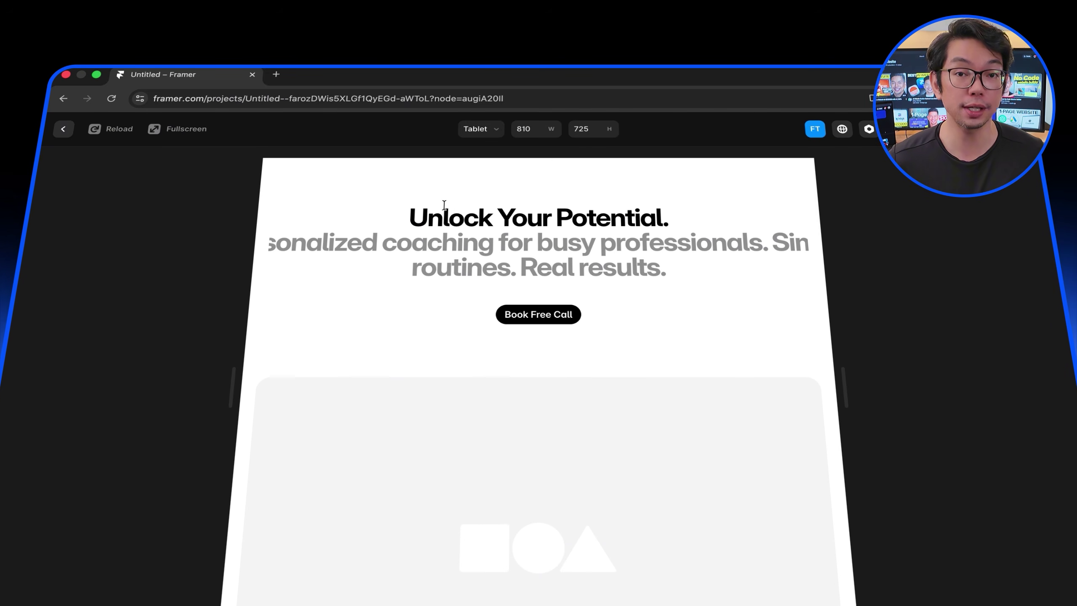
{"action": "scroll", "coordinate": [444, 205], "scroll_direction": "down", "scroll_amount": 10}
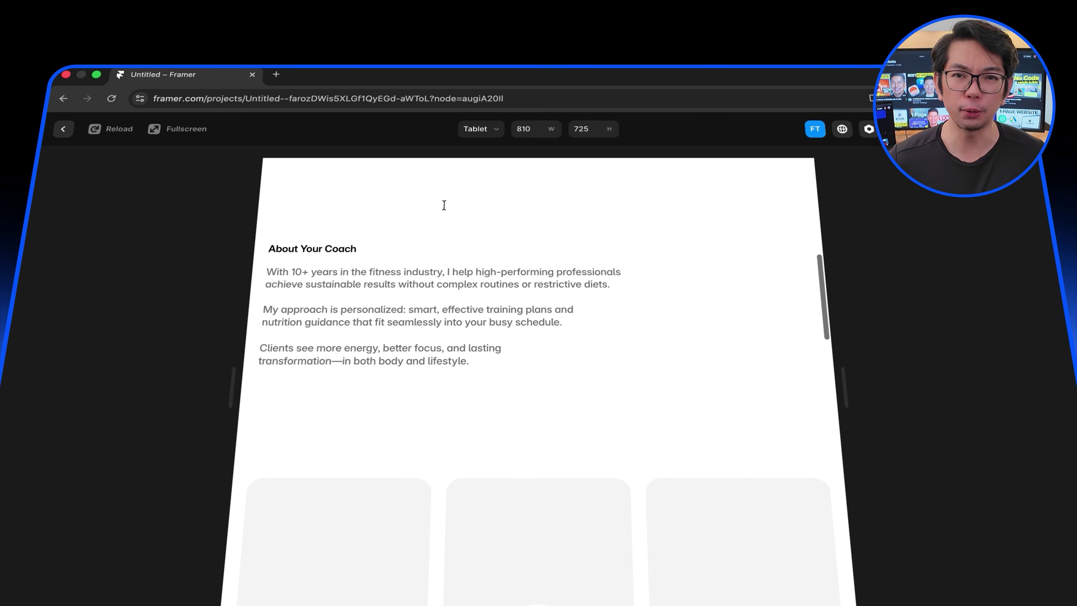
{"action": "scroll", "coordinate": [443, 204], "scroll_direction": "down", "scroll_amount": 10}
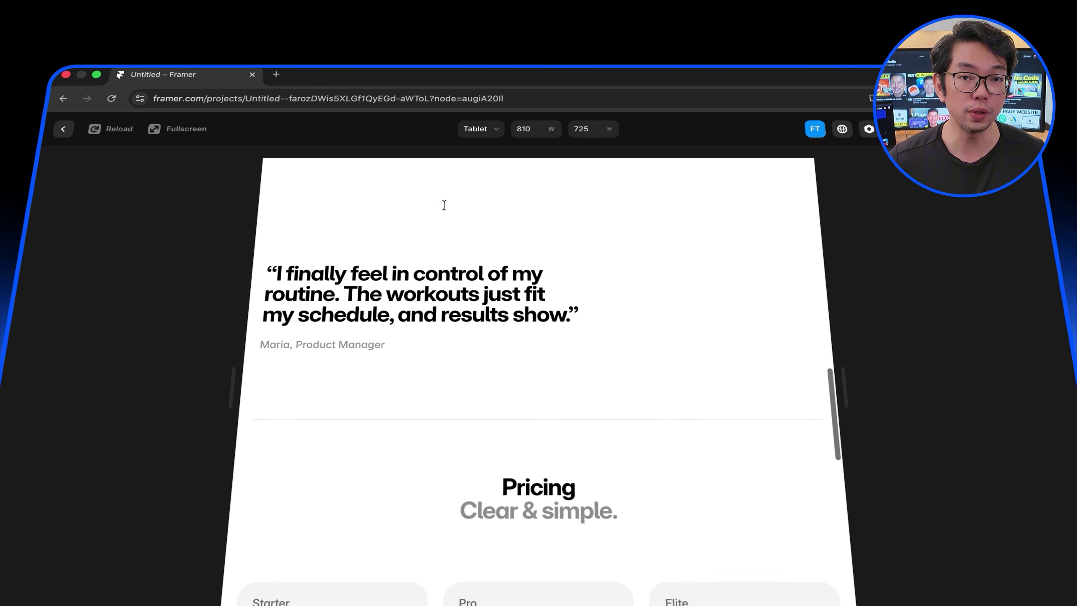
{"action": "scroll", "coordinate": [444, 205], "scroll_direction": "down", "scroll_amount": 10}
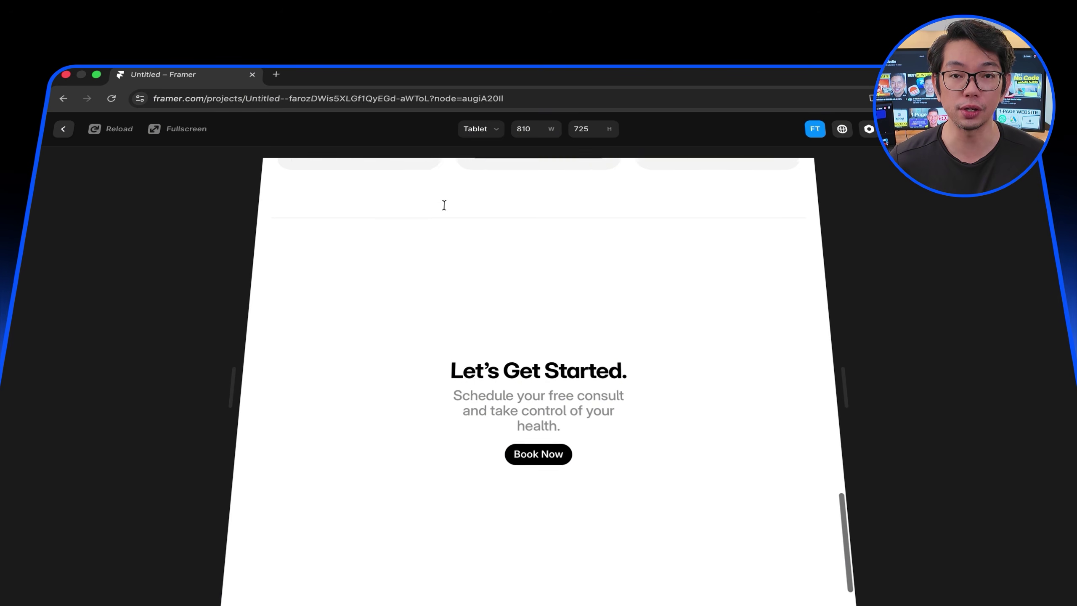
{"action": "scroll", "coordinate": [444, 205], "scroll_direction": "down", "scroll_amount": 5}
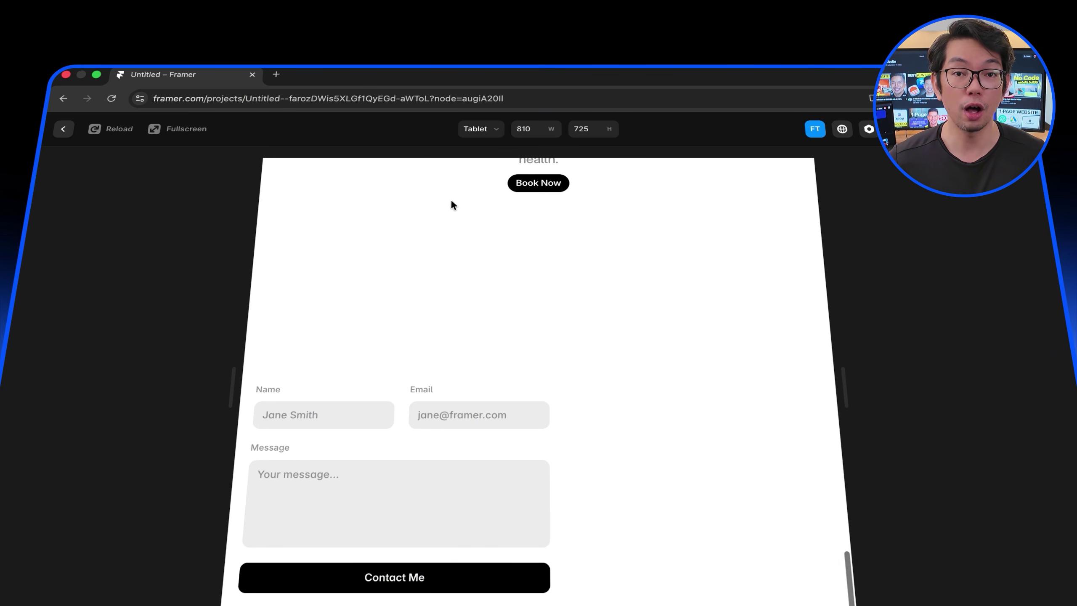
Preview the page at the Phone breakpoint and check the hero, about, services, testimonial, pricing and contact sections
{"action": "left_click", "coordinate": [488, 129]}
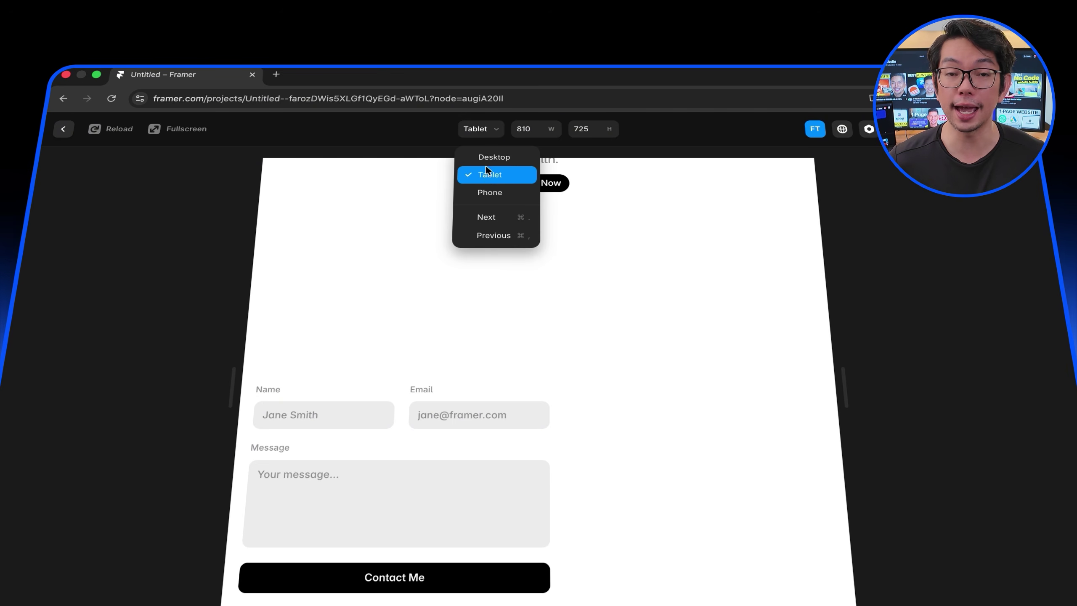
{"action": "left_click", "coordinate": [484, 192]}
{"action": "scroll", "coordinate": [483, 191], "scroll_direction": "up", "scroll_amount": 15}
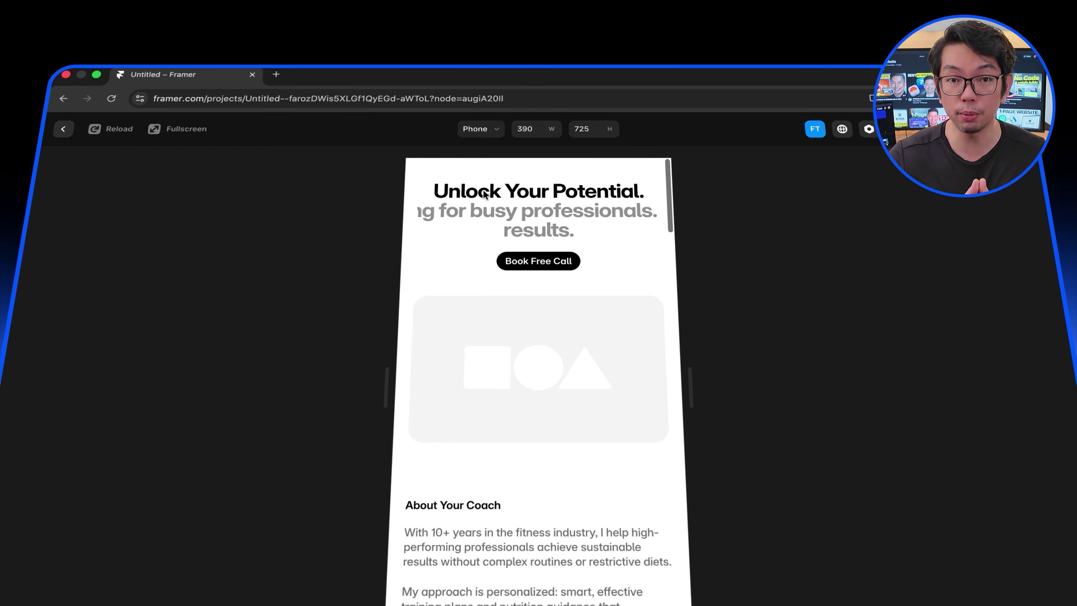
{"action": "scroll", "coordinate": [468, 316], "scroll_direction": "down", "scroll_amount": 10}
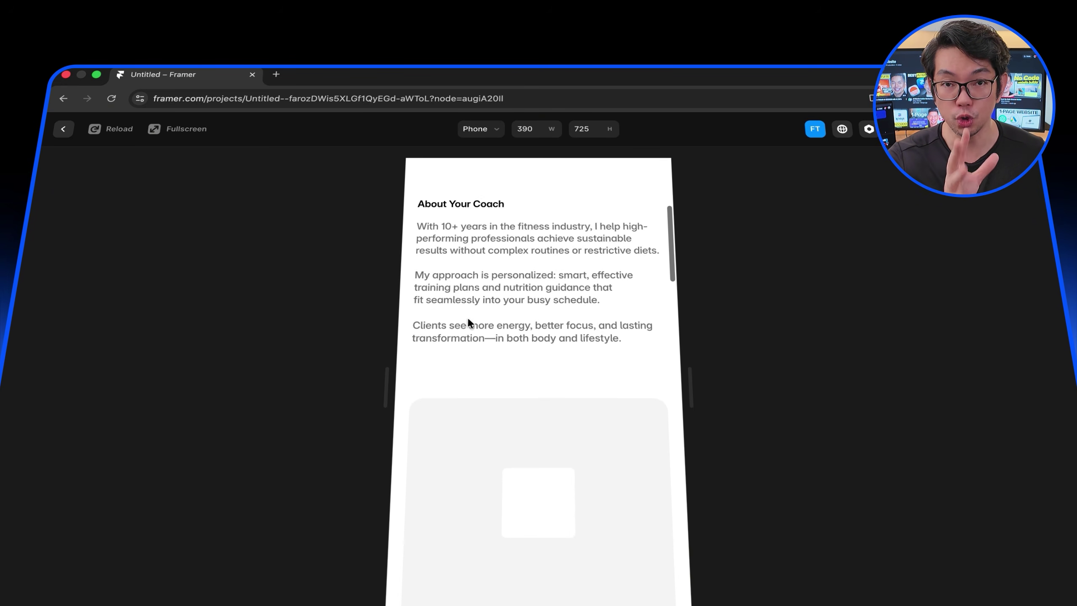
{"action": "scroll", "coordinate": [469, 319], "scroll_direction": "down", "scroll_amount": 12}
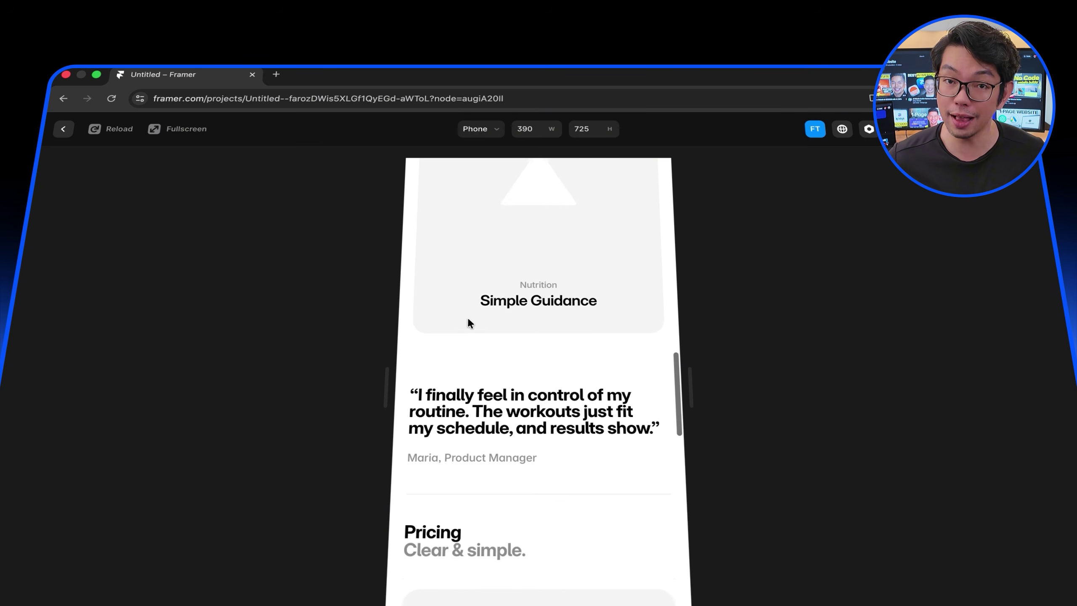
{"action": "scroll", "coordinate": [468, 320], "scroll_direction": "down", "scroll_amount": 6}
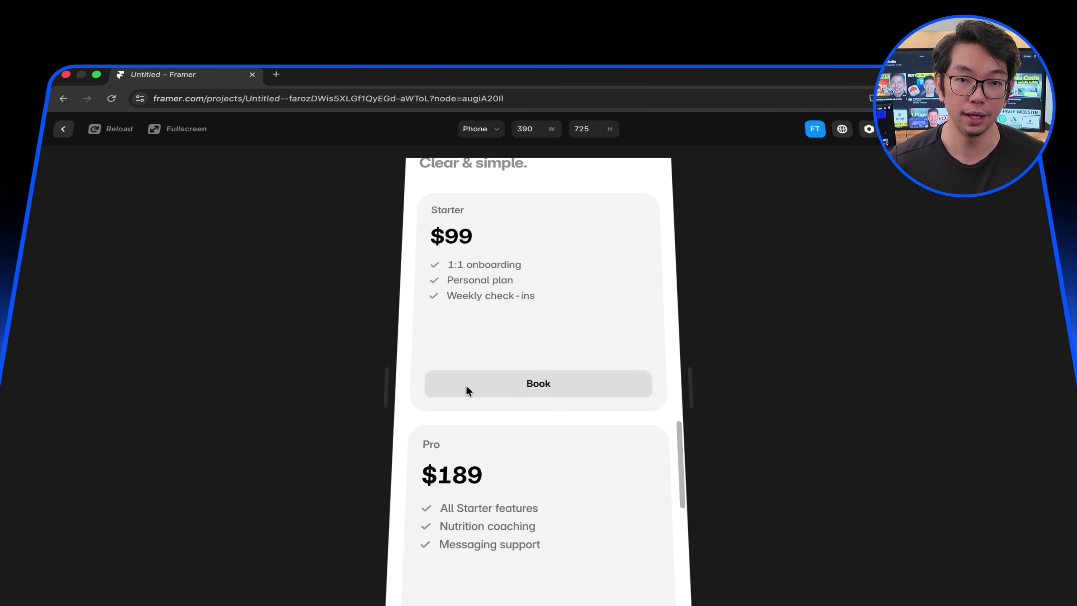
{"action": "scroll", "coordinate": [466, 387], "scroll_direction": "down", "scroll_amount": 8}
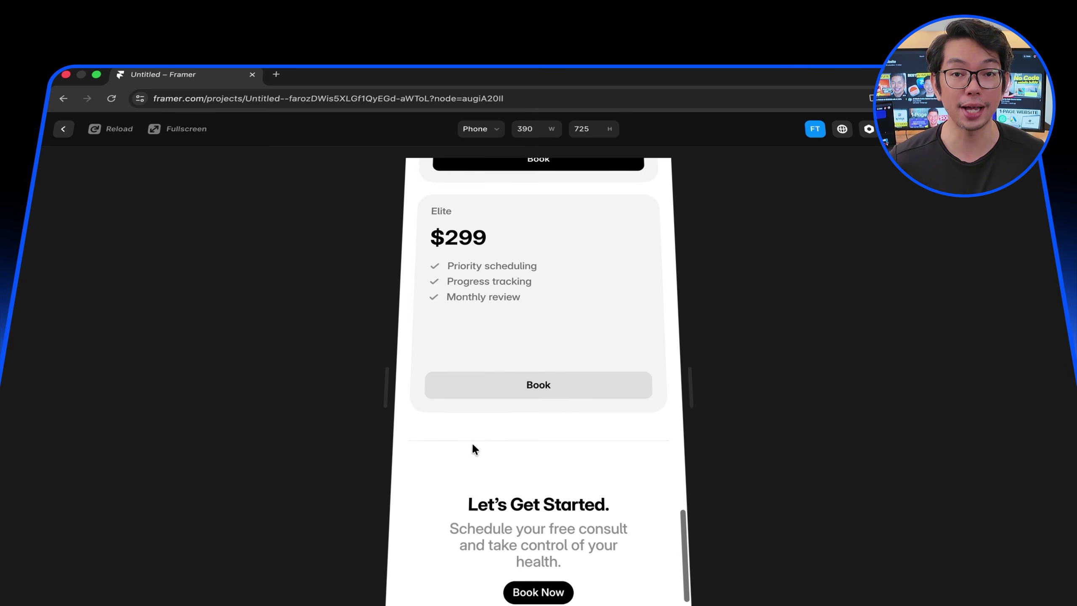
{"action": "scroll", "coordinate": [474, 448], "scroll_direction": "down", "scroll_amount": 6}
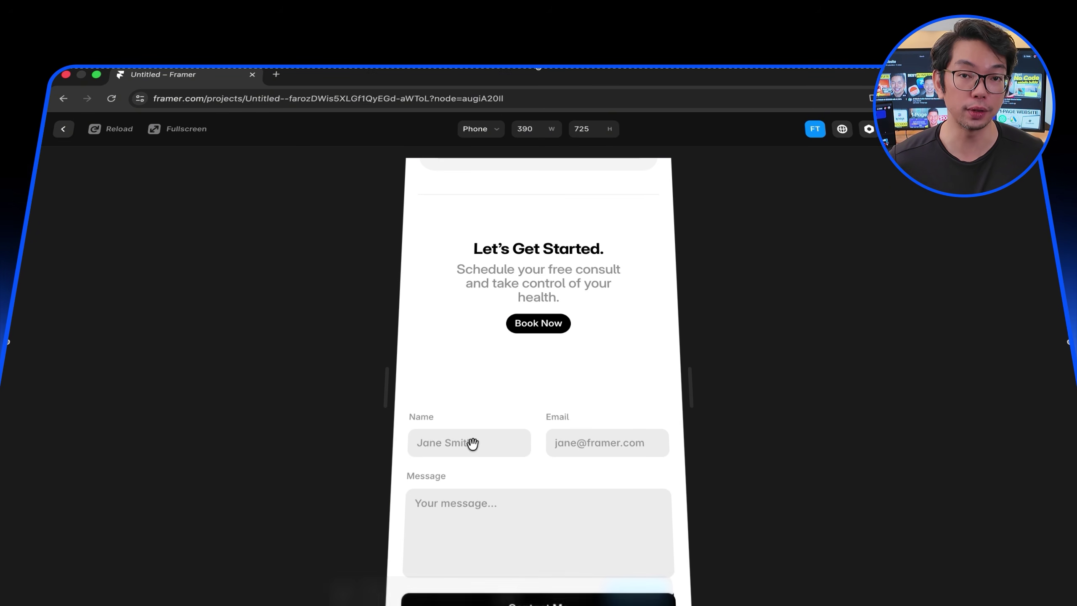
{"action": "key", "text": "super+shift+5"}
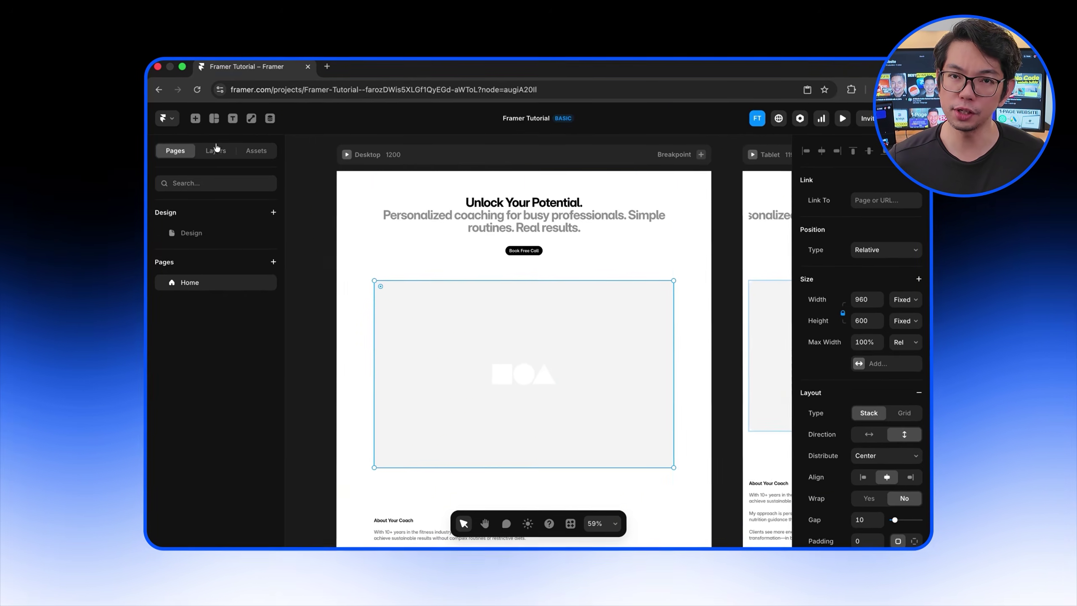
Place the Background.png image in the desktop hero placeholder and set its fill position to Focal Point
{"action": "left_click", "coordinate": [122, 119]}
{"action": "left_click", "coordinate": [153, 119]}
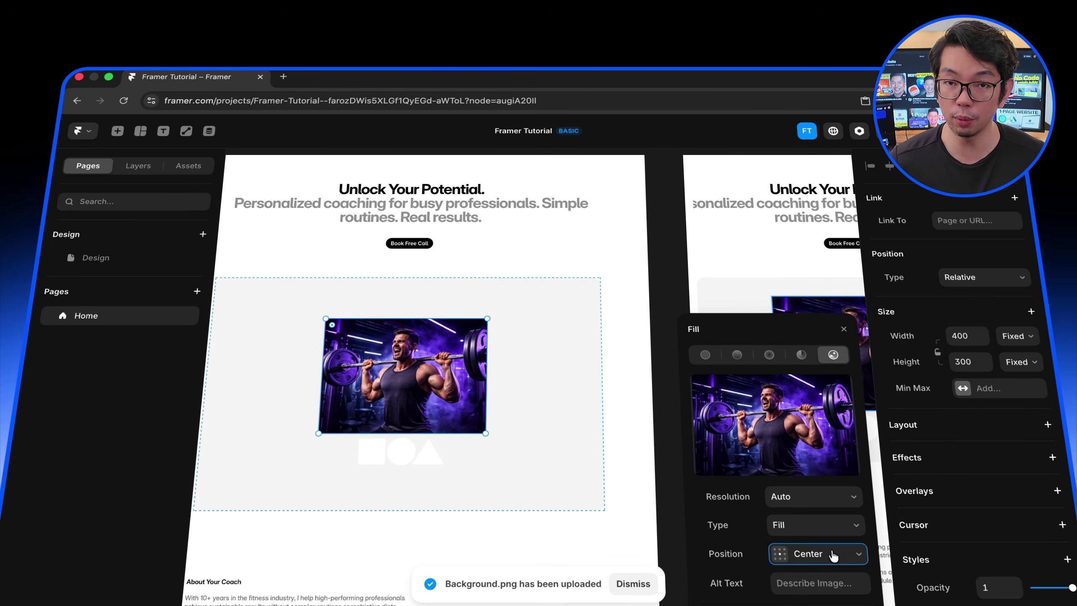
{"action": "left_click", "coordinate": [833, 554]}
{"action": "left_click", "coordinate": [799, 452]}
{"action": "left_click", "coordinate": [806, 560]}
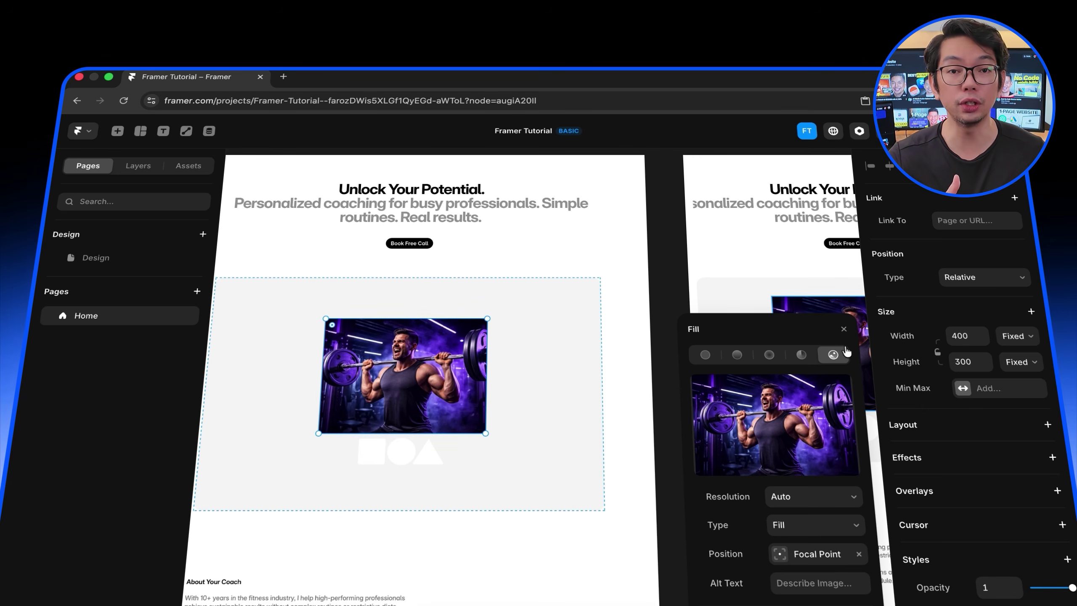
{"action": "left_click", "coordinate": [843, 330]}
Resize the hero image to 971 × 604 so it spans the placeholder below the Book Free Call button
{"action": "left_click_drag", "start_coordinate": [485, 433], "coordinate": [720, 605]}
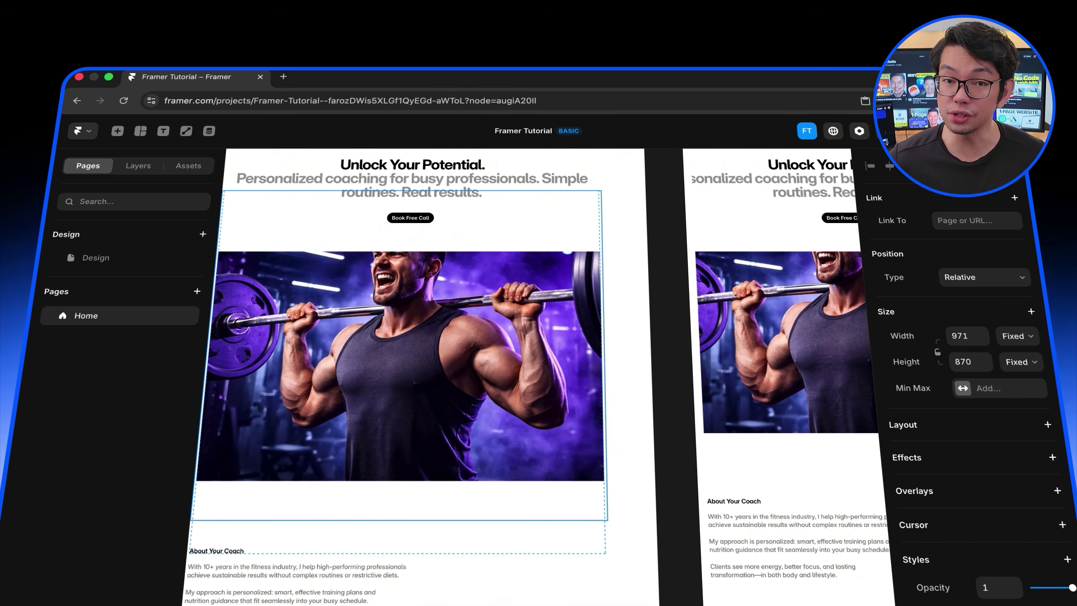
{"action": "scroll", "coordinate": [482, 357], "scroll_direction": "down", "scroll_amount": 1}
{"action": "left_click_drag", "start_coordinate": [413, 162], "coordinate": [392, 255]}
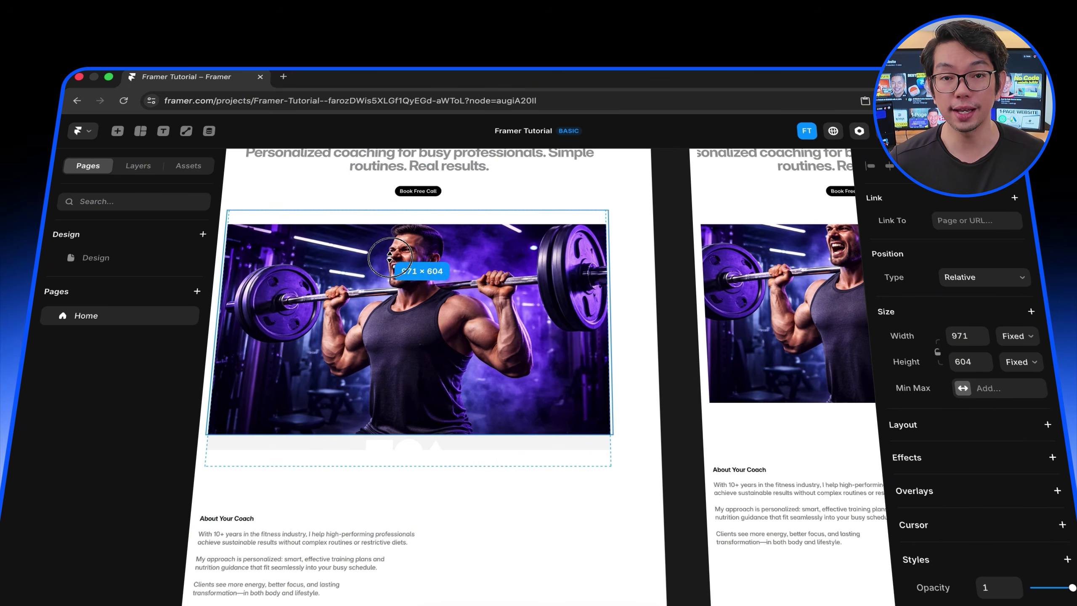
{"action": "left_click", "coordinate": [643, 283]}
Recolor the hero subheading "Personalized coaching for busy professionals" to a light lavender
{"action": "scroll", "coordinate": [642, 283], "scroll_direction": "up", "scroll_amount": 2}
{"action": "scroll", "coordinate": [643, 283], "scroll_direction": "left", "scroll_amount": 2}
{"action": "left_click", "coordinate": [517, 231]}
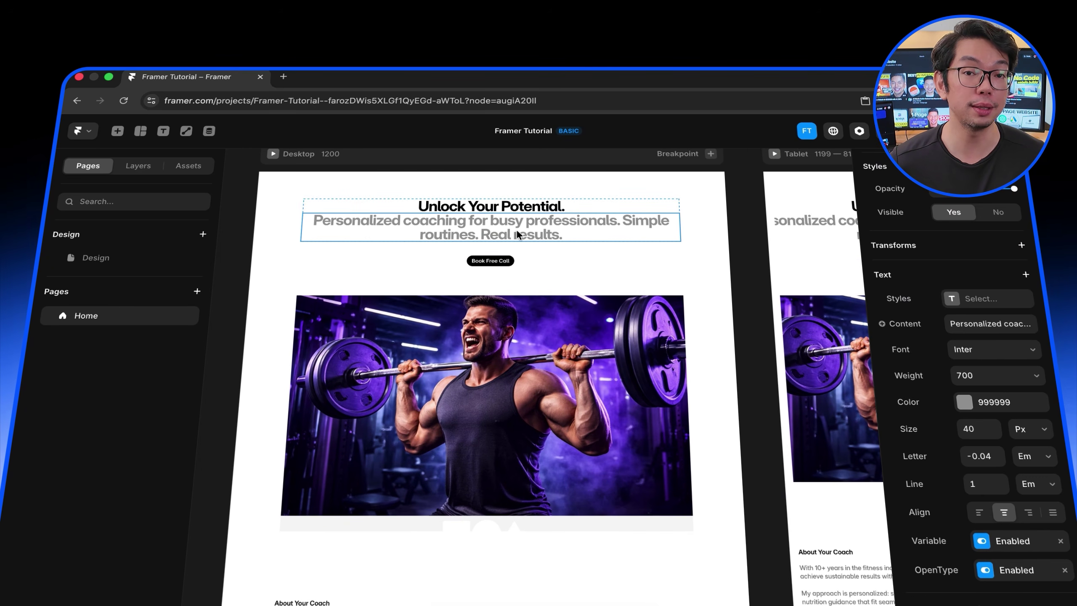
{"action": "left_click", "coordinate": [994, 403]}
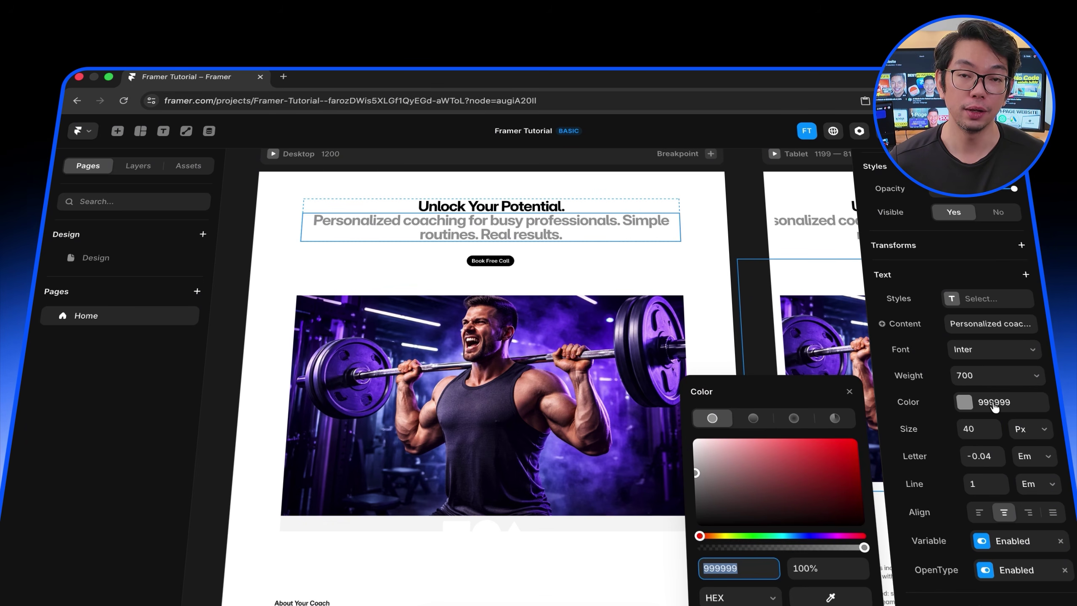
{"action": "key", "text": "Return"}
Recolor the "Unlock Your Potential." hero heading to a dark purple
{"action": "left_click", "coordinate": [570, 208]}
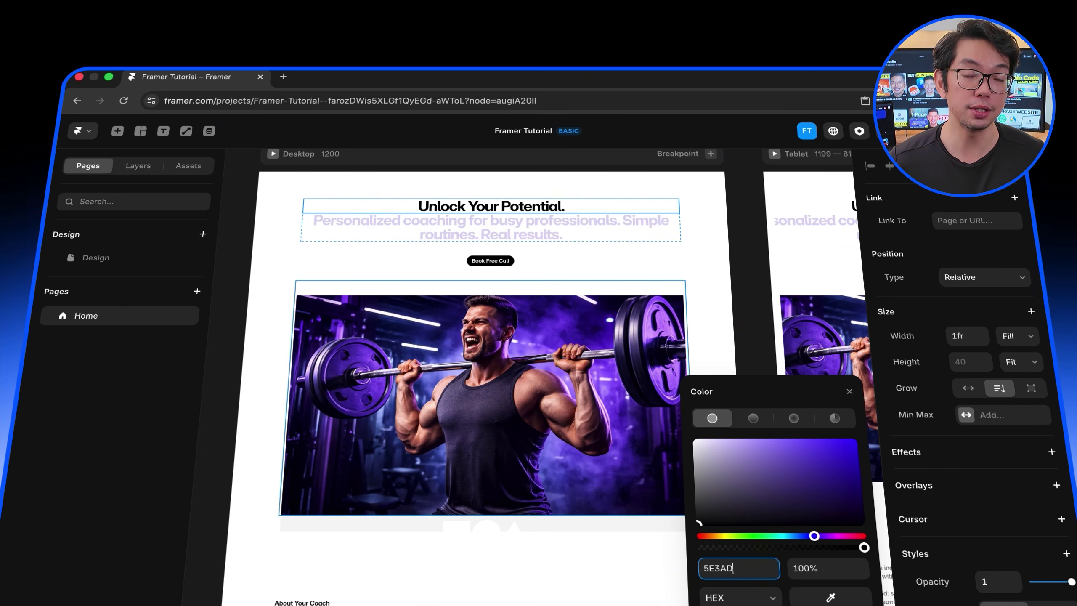
{"action": "left_click", "coordinate": [709, 279]}
{"action": "scroll", "coordinate": [701, 265], "scroll_direction": "right", "scroll_amount": 1}
{"action": "left_click", "coordinate": [610, 264]}
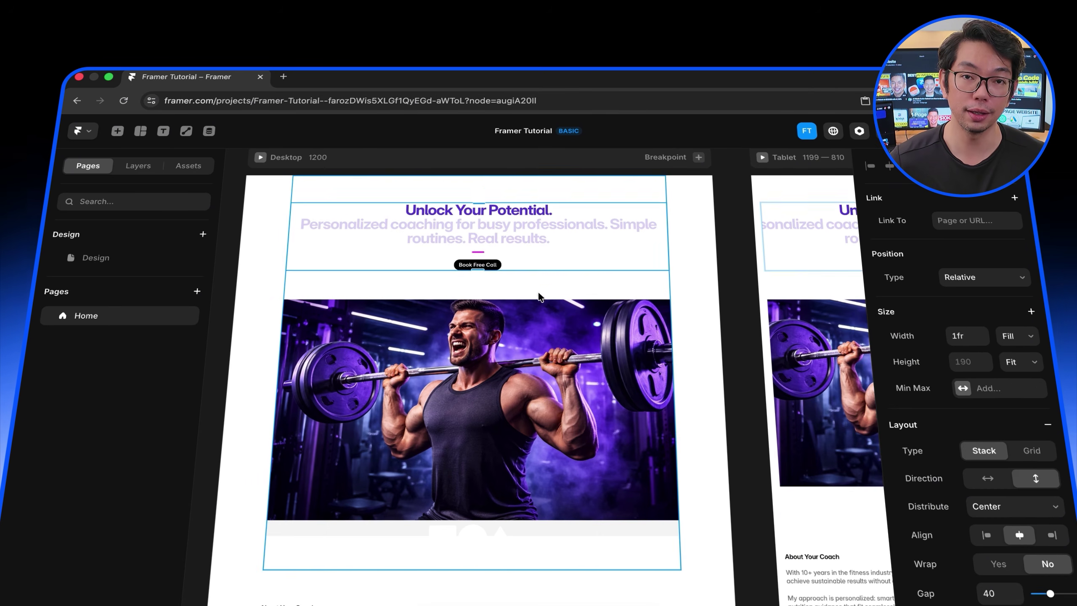
{"action": "left_click", "coordinate": [537, 293]}
{"action": "left_click", "coordinate": [268, 285]}
Set the text color of the "About Your Coach" heading to #301785
{"action": "scroll", "coordinate": [268, 289], "scroll_direction": "down", "scroll_amount": 3}
{"action": "left_click", "coordinate": [294, 447]}
{"action": "scroll", "coordinate": [983, 467], "scroll_direction": "down", "scroll_amount": 3}
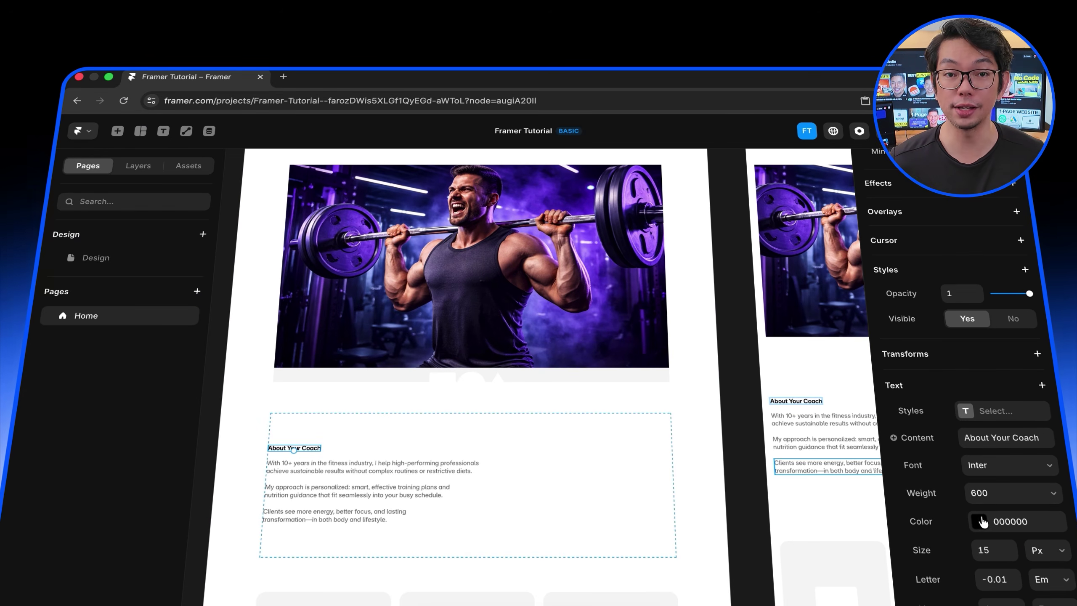
{"action": "left_click", "coordinate": [979, 521]}
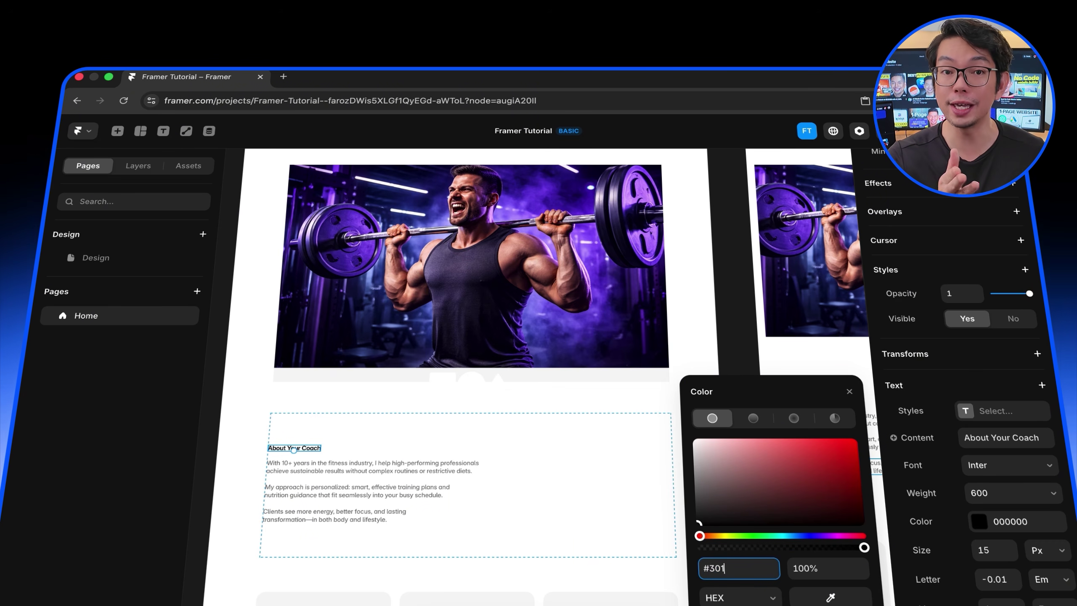
{"action": "type", "text": "#301785"}
{"action": "key", "text": "Return"}
Set the color of the body paragraphs under About Your Coach to A090D6
{"action": "left_click", "coordinate": [325, 491]}
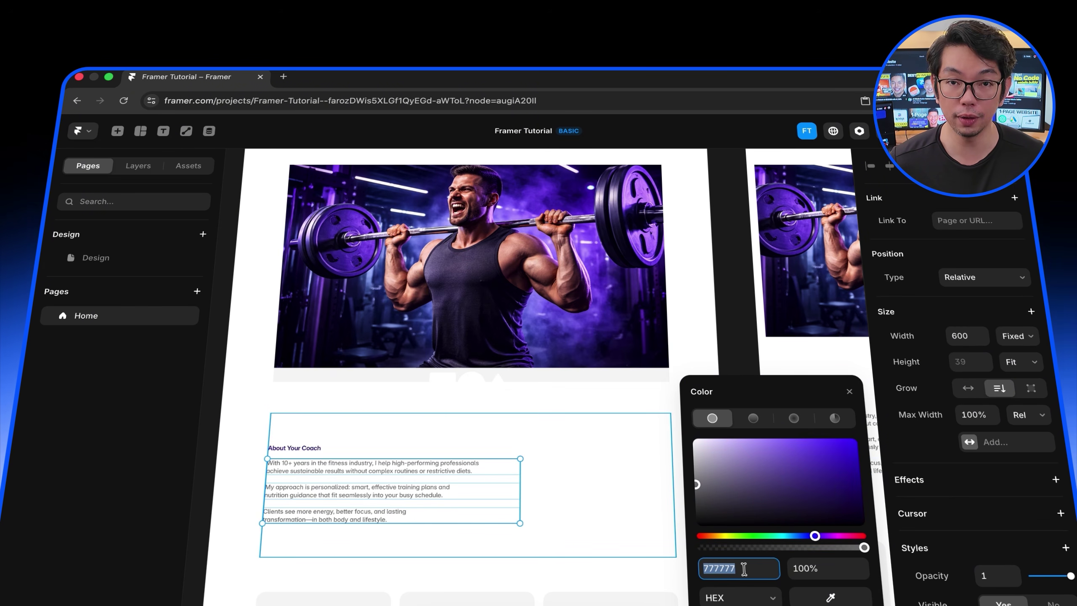
{"action": "key", "text": "Return"}
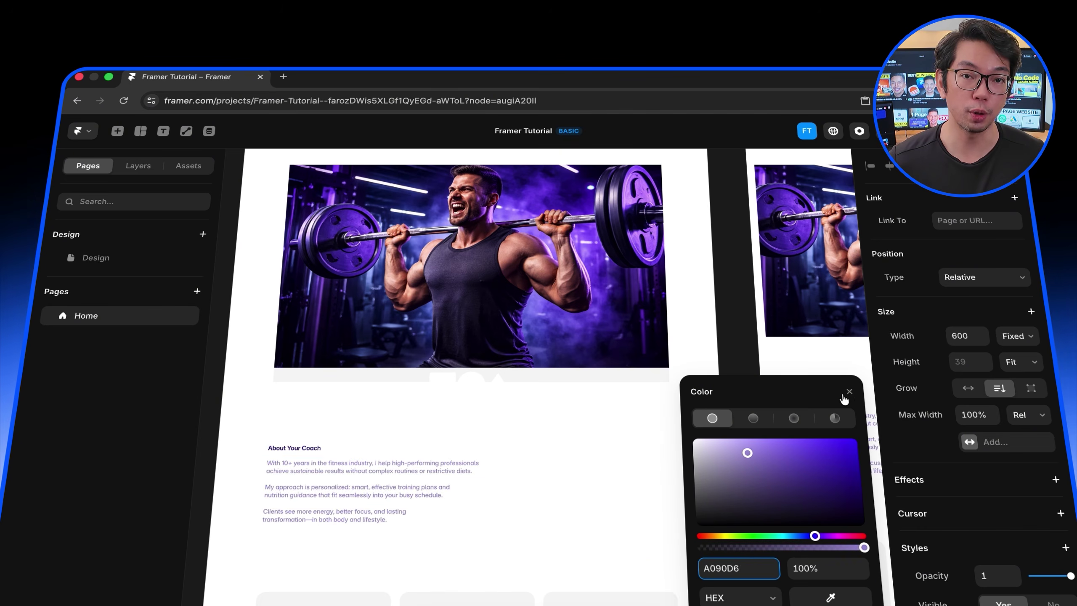
{"action": "left_click", "coordinate": [849, 391]}
Tighten the About Your Coach section's vertical padding so its text sits closer to the hero image
{"action": "scroll", "coordinate": [642, 410], "scroll_direction": "up", "scroll_amount": 3}
{"action": "left_click", "coordinate": [496, 363]}
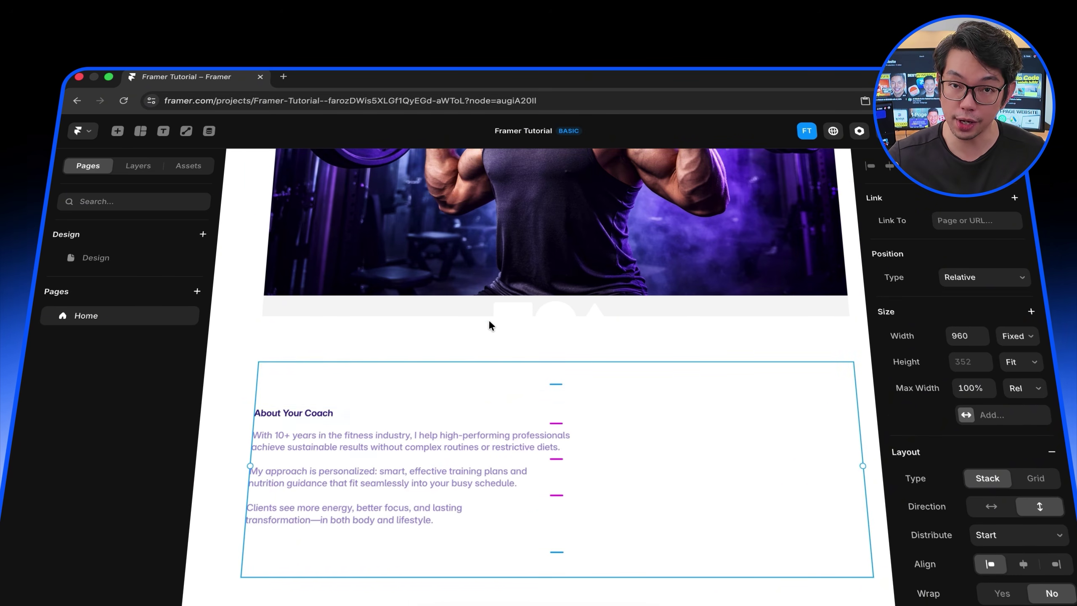
{"action": "left_click_drag", "start_coordinate": [556, 384], "coordinate": [553, 324]}
{"action": "left_click", "coordinate": [558, 252]}
{"action": "scroll", "coordinate": [475, 314], "scroll_direction": "up", "scroll_amount": 2}
{"action": "scroll", "coordinate": [445, 352], "scroll_direction": "up", "scroll_amount": 1}
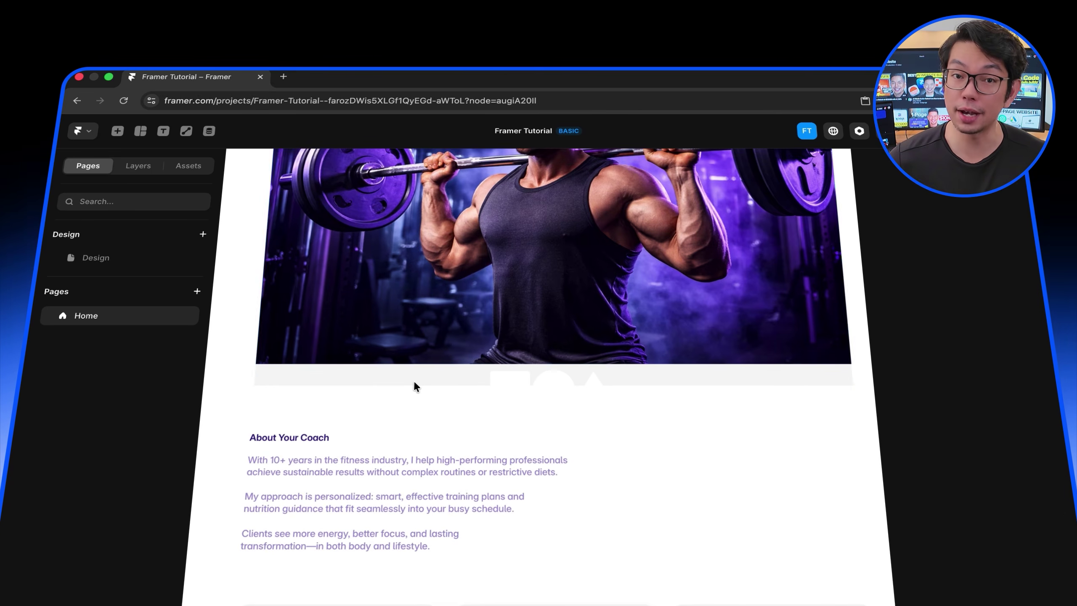
Set the font of the testimonial quote below the coaching cards on the Desktop breakpoint to Intel One Mono
{"action": "left_click", "coordinate": [413, 382]}
{"action": "scroll", "coordinate": [414, 380], "scroll_direction": "up", "scroll_amount": 3}
{"action": "scroll", "coordinate": [415, 424], "scroll_direction": "down", "scroll_amount": 3}
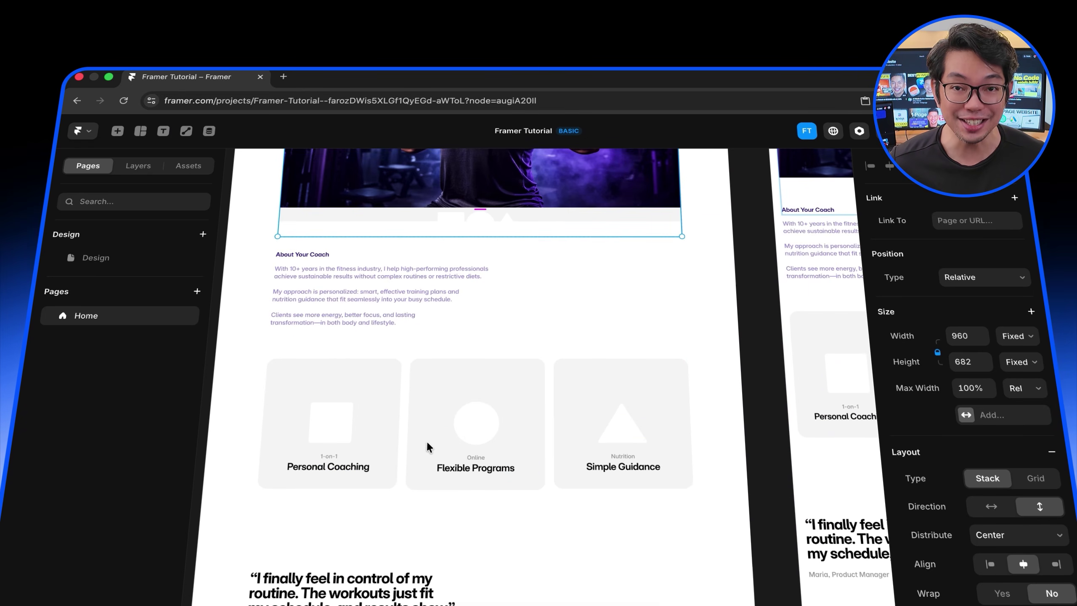
{"action": "scroll", "coordinate": [425, 440], "scroll_direction": "down", "scroll_amount": 3}
{"action": "left_click", "coordinate": [361, 484]}
{"action": "scroll", "coordinate": [975, 423], "scroll_direction": "down", "scroll_amount": 10}
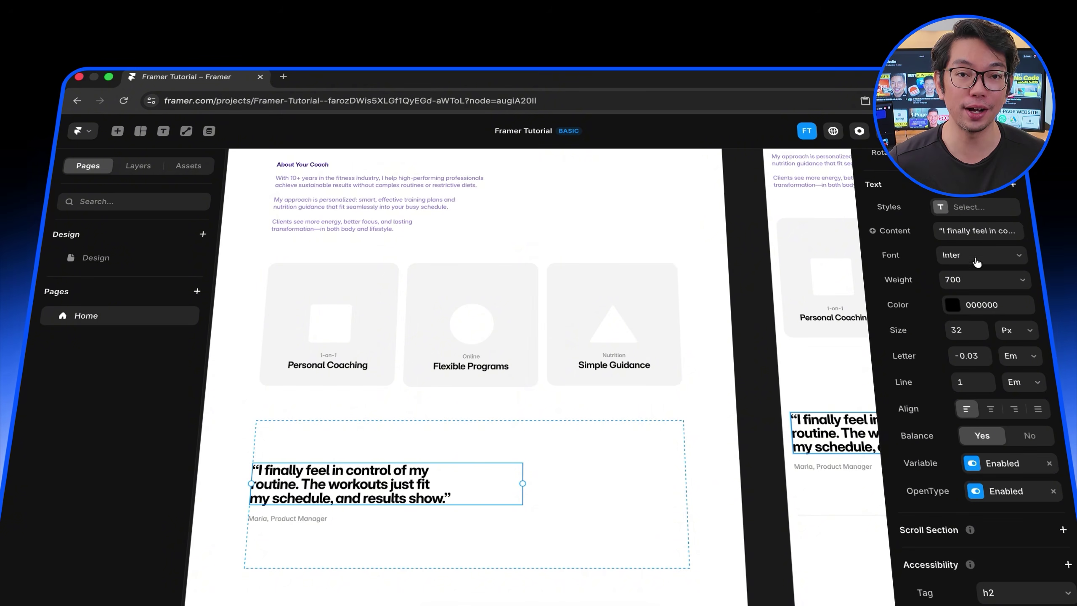
{"action": "left_click", "coordinate": [976, 255]}
{"action": "left_click", "coordinate": [781, 404]}
Set the text color of the testimonial quote to 5E3AD4
{"action": "left_click", "coordinate": [977, 317]}
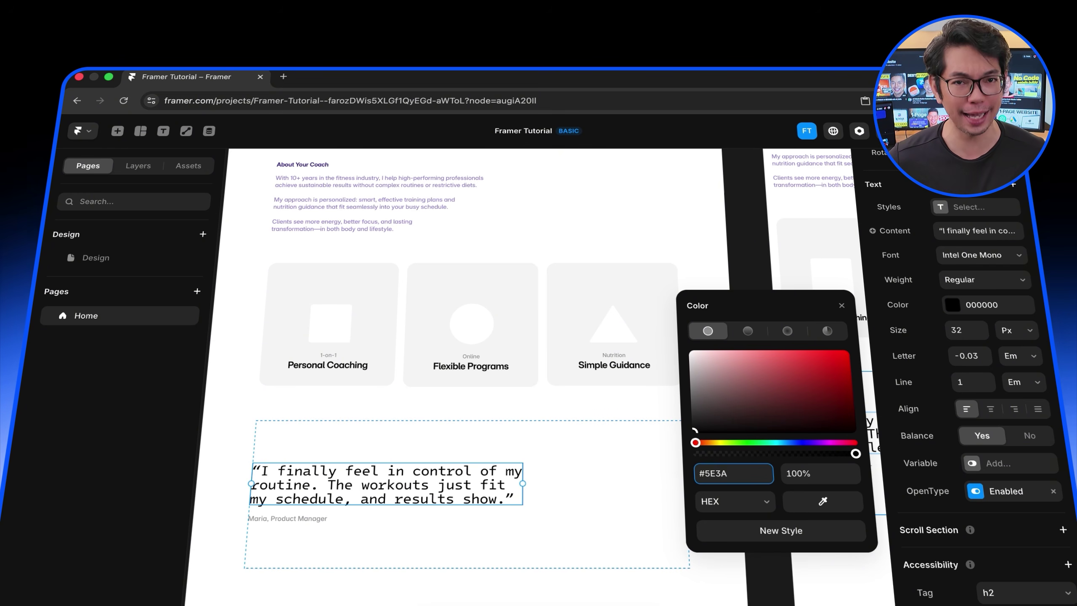
{"action": "key", "text": "Return"}
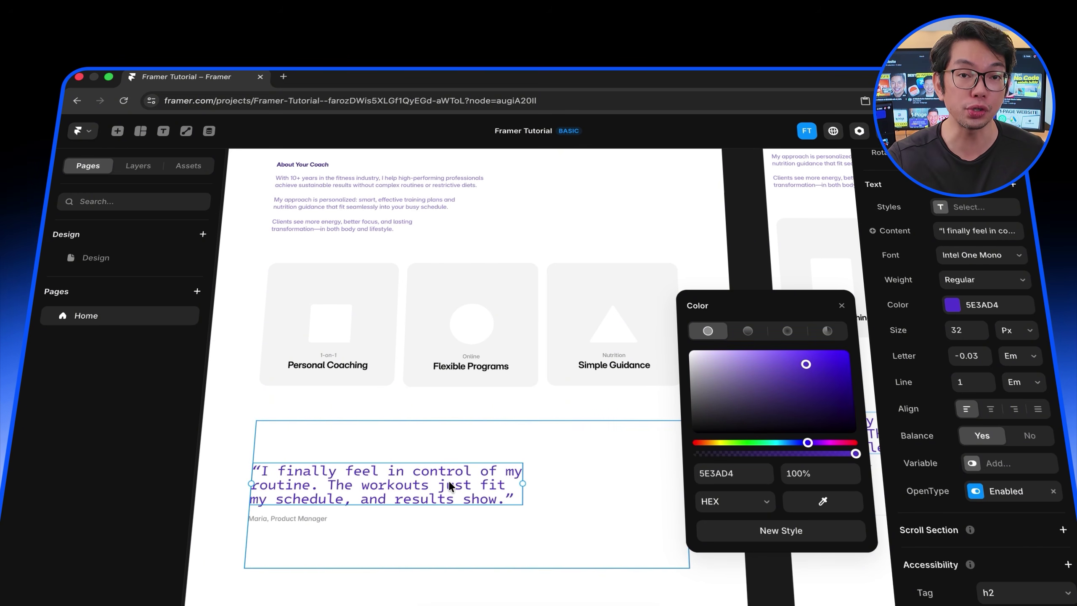
{"action": "left_click", "coordinate": [462, 487]}
{"action": "left_click", "coordinate": [707, 448]}
{"action": "left_click", "coordinate": [483, 485]}
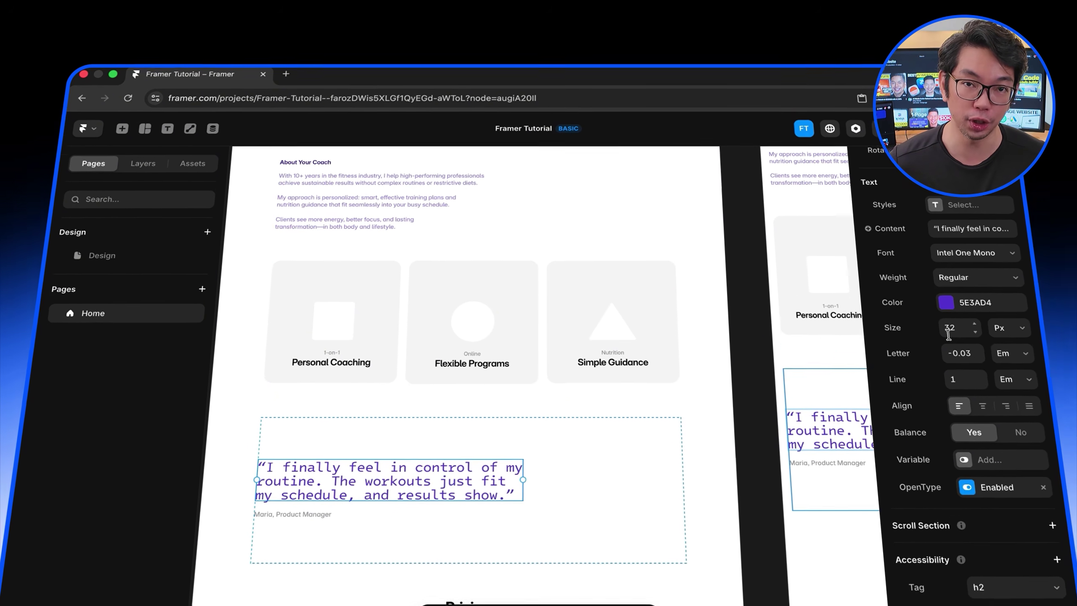
Set the width of the hero subheading on the Phone breakpoint to 300 so its text fits the screen
{"action": "scroll", "coordinate": [675, 432], "scroll_direction": "down", "scroll_amount": 2}
{"action": "scroll", "coordinate": [676, 433], "scroll_direction": "down", "scroll_amount": 3}
{"action": "scroll", "coordinate": [584, 293], "scroll_direction": "up", "scroll_amount": 15}
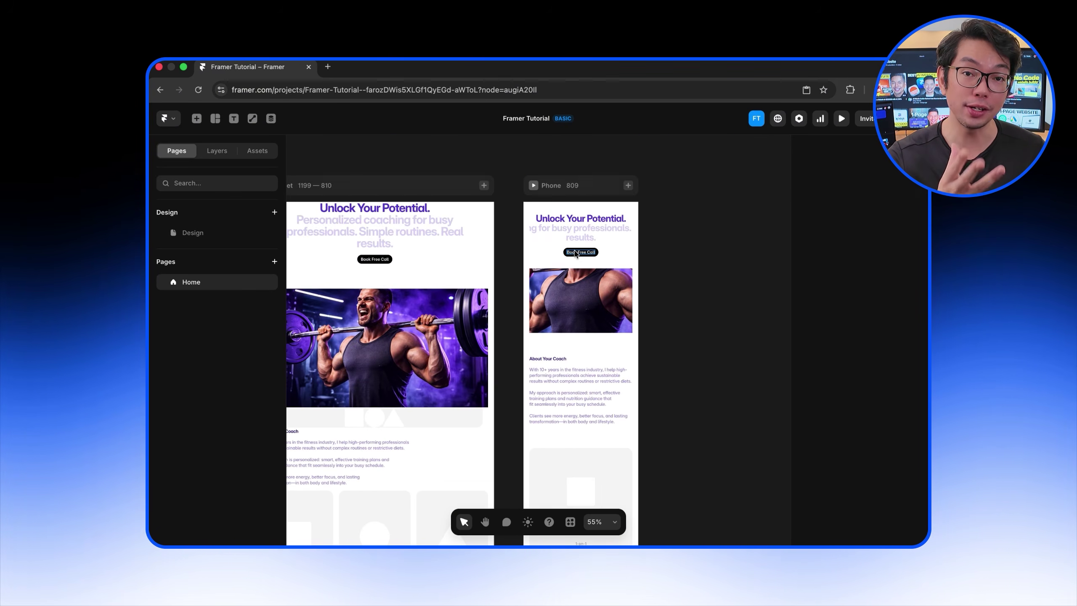
{"action": "scroll", "coordinate": [575, 254], "scroll_direction": "up", "scroll_amount": 5}
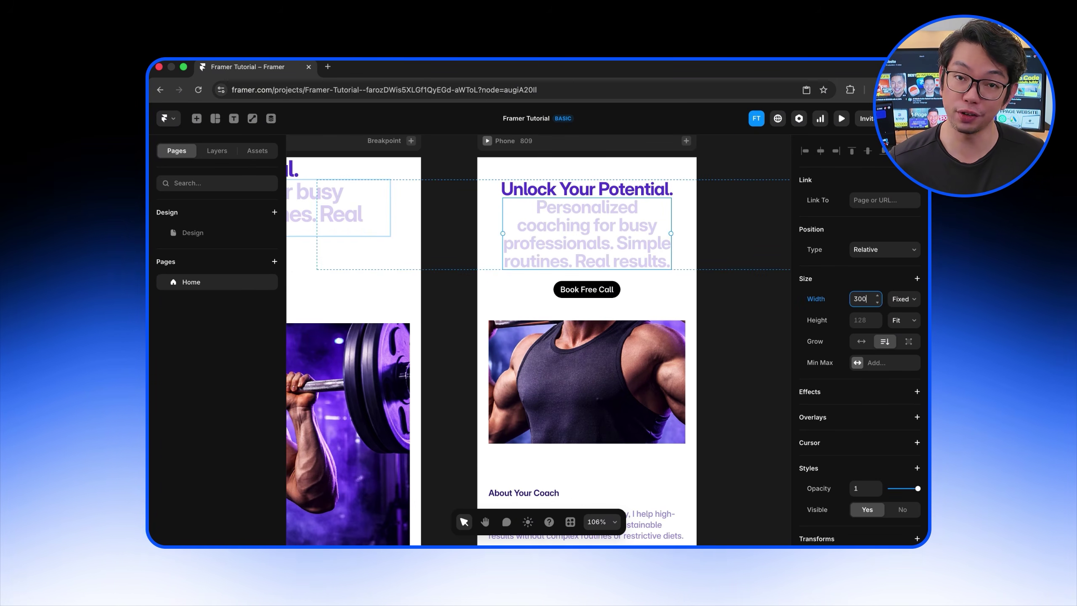
Resize the hero image on the Phone breakpoint to about 316 by 193 and fit it below the Book Free Call button
{"action": "left_click", "coordinate": [749, 323]}
{"action": "scroll", "coordinate": [749, 323], "scroll_direction": "right", "scroll_amount": 3}
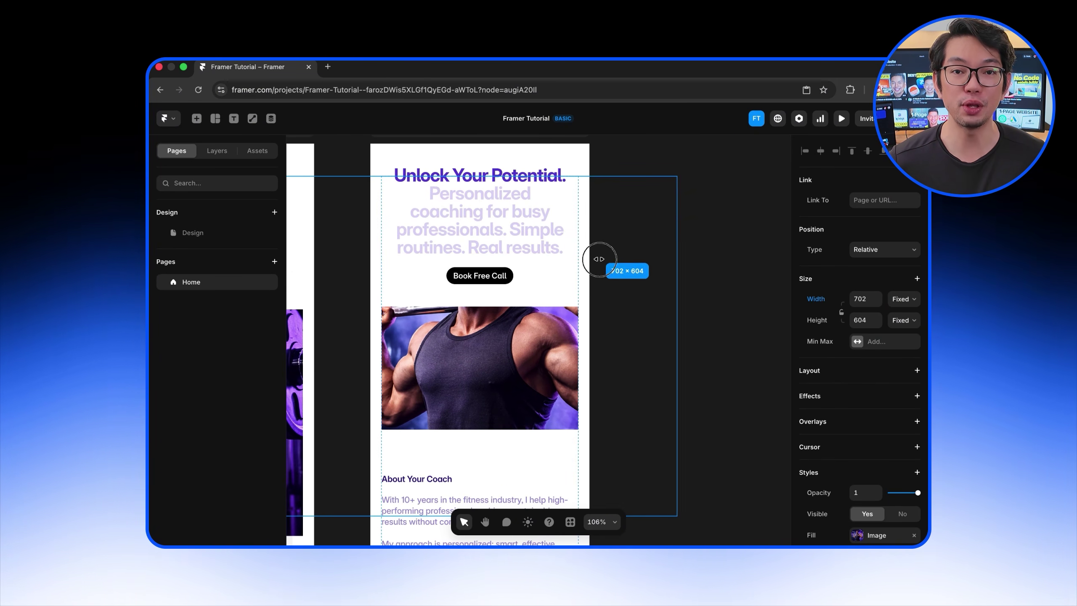
{"action": "left_click_drag", "start_coordinate": [660, 182], "coordinate": [576, 319]}
{"action": "left_click_drag", "start_coordinate": [578, 466], "coordinate": [562, 455]}
{"action": "left_click_drag", "start_coordinate": [396, 324], "coordinate": [383, 313]}
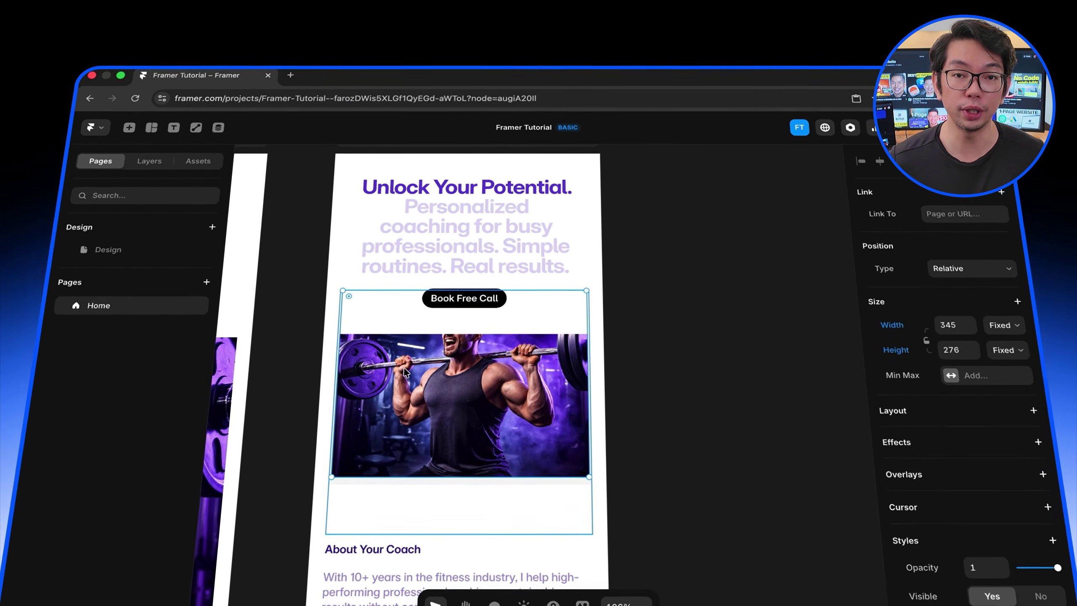
{"action": "left_click_drag", "start_coordinate": [432, 396], "coordinate": [431, 397]}
{"action": "left_click_drag", "start_coordinate": [392, 446], "coordinate": [392, 446]}
{"action": "left_click_drag", "start_coordinate": [584, 293], "coordinate": [567, 347]}
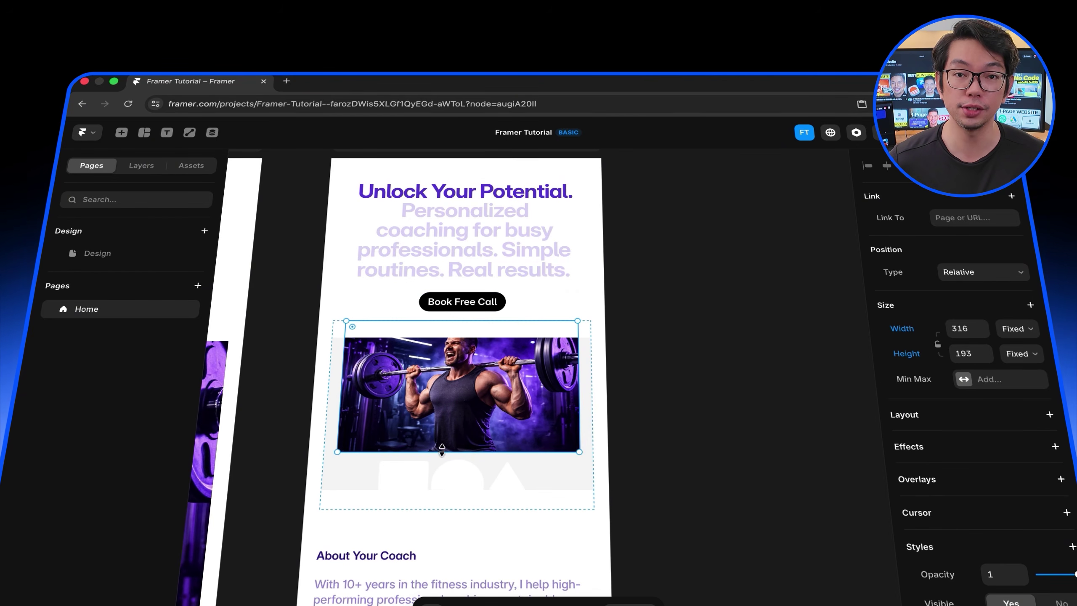
{"action": "left_click_drag", "start_coordinate": [441, 450], "coordinate": [443, 446]}
Tighten the bottom padding of the Phone hero section and reduce the About Your Coach section's bottom padding to about 12
{"action": "left_click", "coordinate": [456, 502]}
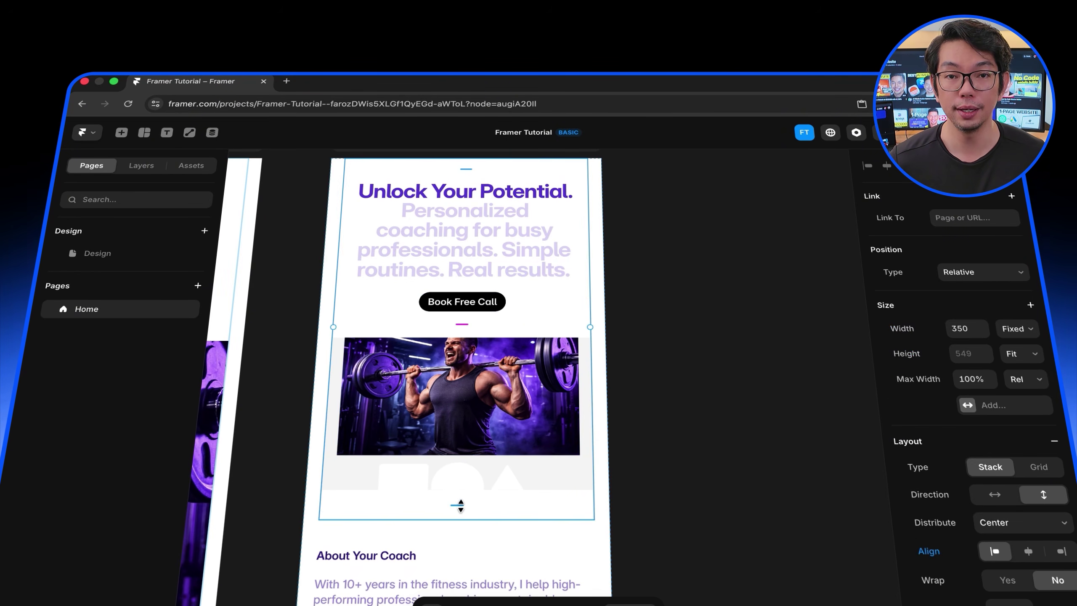
{"action": "scroll", "coordinate": [464, 435], "scroll_direction": "down", "scroll_amount": 5}
{"action": "left_click", "coordinate": [463, 437]}
{"action": "scroll", "coordinate": [464, 420], "scroll_direction": "down", "scroll_amount": 3}
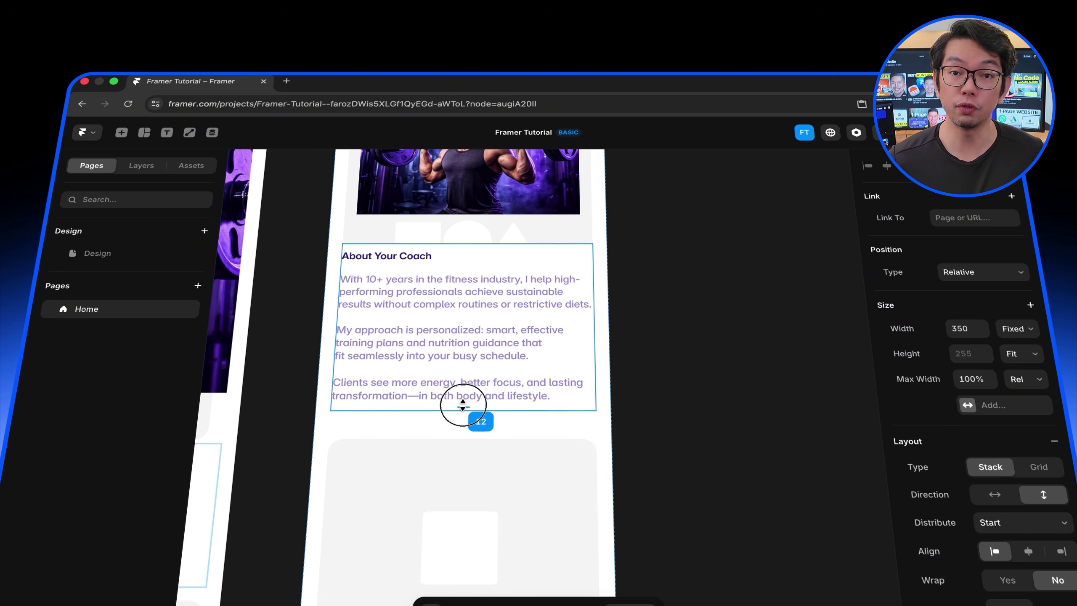
{"action": "left_click", "coordinate": [548, 433]}
Shorten the Phone service cards, making Personal Coaching about 305 high and reducing Flexible Programs and Simple Guidance similarly
{"action": "scroll", "coordinate": [508, 446], "scroll_direction": "down", "scroll_amount": 3}
{"action": "scroll", "coordinate": [462, 407], "scroll_direction": "down", "scroll_amount": 5}
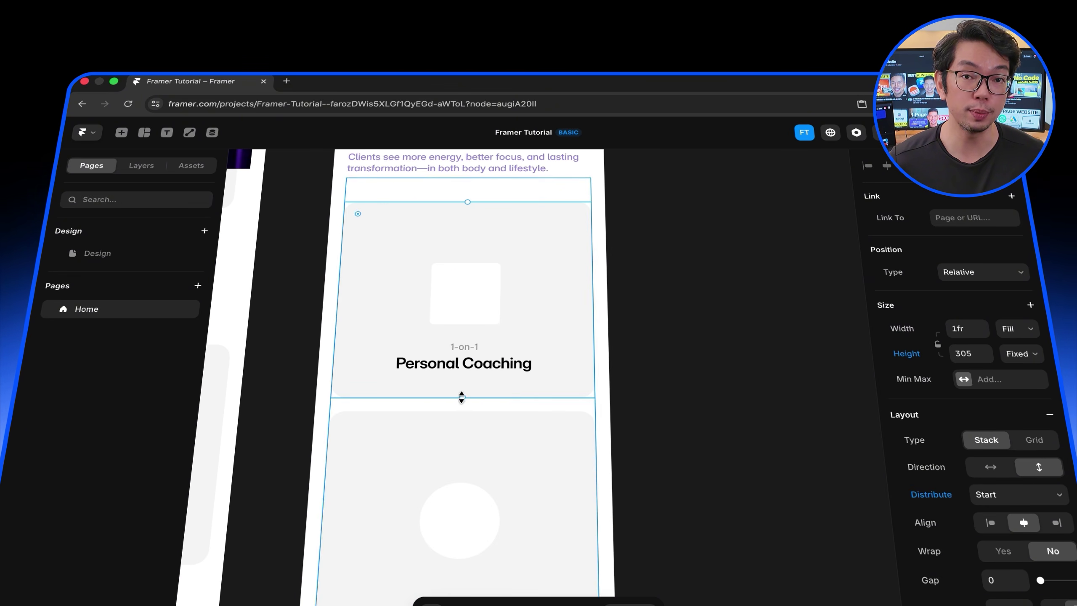
{"action": "left_click", "coordinate": [524, 481]}
{"action": "left_click_drag", "start_coordinate": [461, 519], "coordinate": [451, 377]}
{"action": "scroll", "coordinate": [464, 444], "scroll_direction": "down", "scroll_amount": 5}
{"action": "left_click", "coordinate": [464, 444]}
{"action": "scroll", "coordinate": [570, 351], "scroll_direction": "down", "scroll_amount": 3}
Tighten the testimonial section's bottom padding on the Phone breakpoint and shorten the Starter pricing card to about 252 high
{"action": "left_click", "coordinate": [570, 351]}
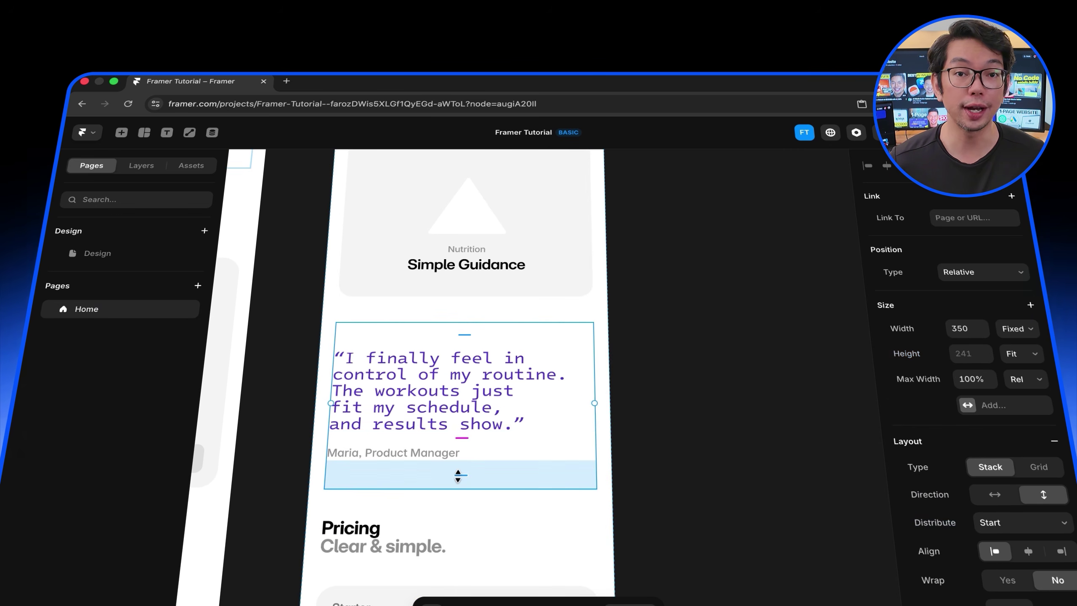
{"action": "scroll", "coordinate": [481, 444], "scroll_direction": "down", "scroll_amount": 5}
{"action": "left_click", "coordinate": [548, 428]}
{"action": "scroll", "coordinate": [500, 488], "scroll_direction": "down", "scroll_amount": 2}
{"action": "left_click_drag", "start_coordinate": [455, 538], "coordinate": [444, 473]}
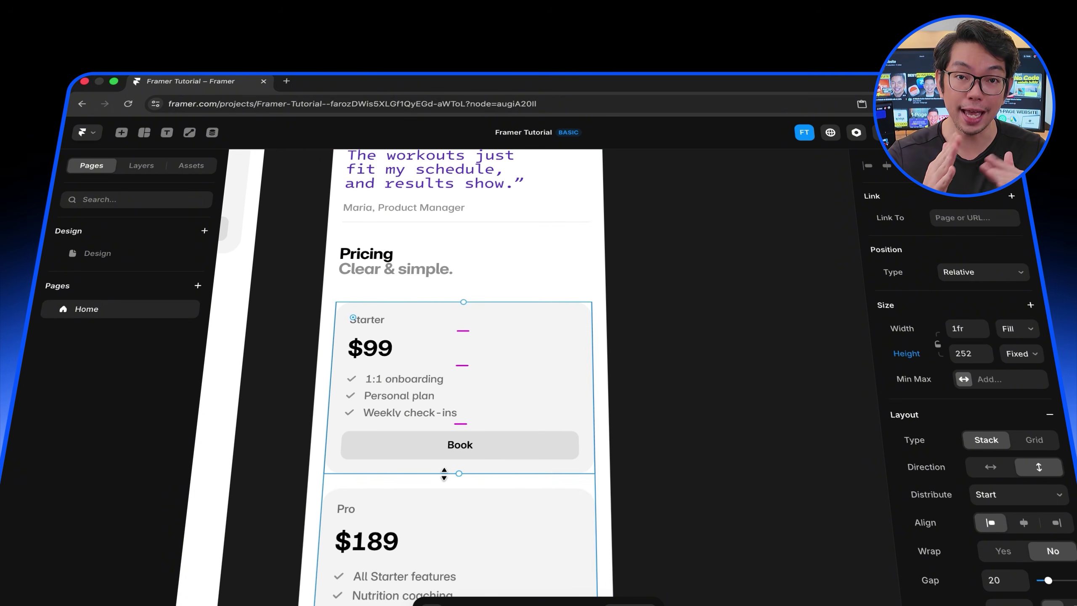
Shorten the Pro pricing card on the Phone breakpoint to about 259 high and reduce the Elite card's height similarly
{"action": "scroll", "coordinate": [459, 484], "scroll_direction": "down", "scroll_amount": 5}
{"action": "left_click", "coordinate": [571, 407]}
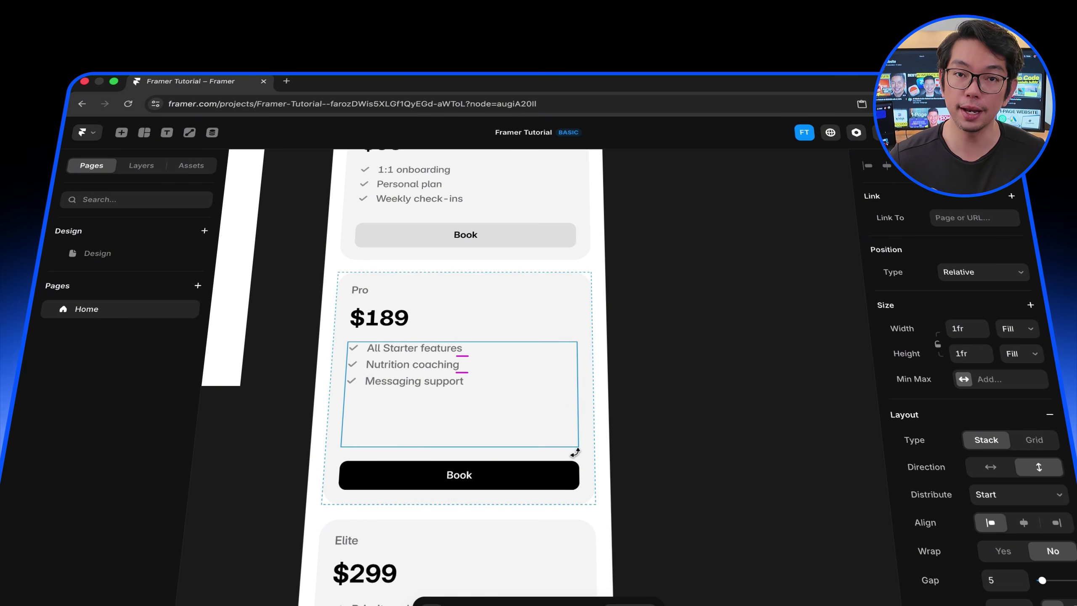
{"action": "left_click", "coordinate": [546, 362]}
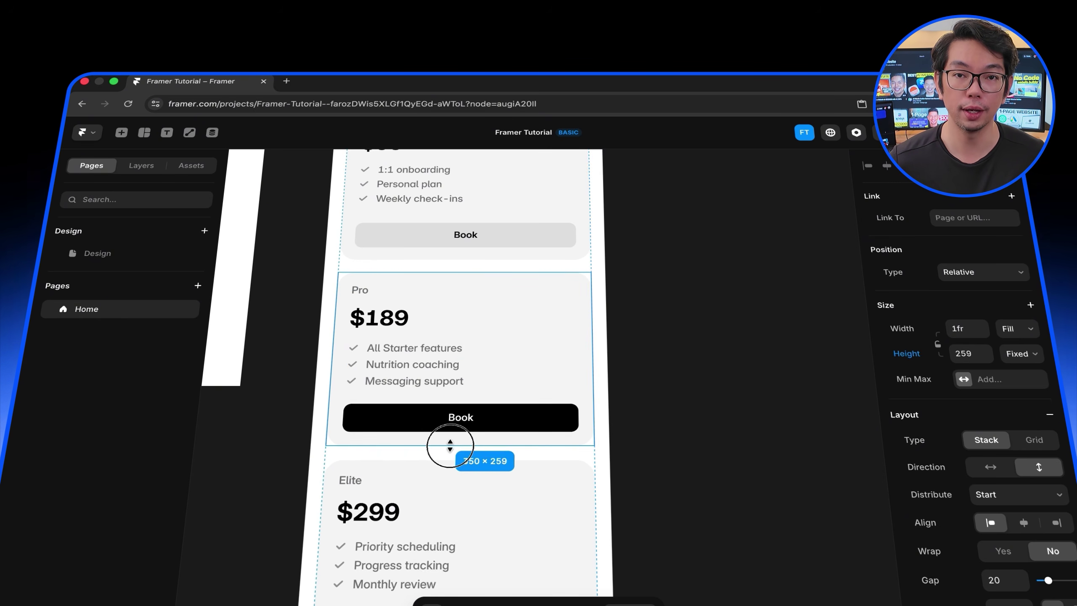
{"action": "scroll", "coordinate": [466, 424], "scroll_direction": "down", "scroll_amount": 3}
{"action": "left_click", "coordinate": [467, 501]}
{"action": "left_click_drag", "start_coordinate": [464, 514], "coordinate": [456, 447]}
Tighten the vertical padding of the contact form section on the Phone breakpoint
{"action": "scroll", "coordinate": [508, 403], "scroll_direction": "down", "scroll_amount": 5}
{"action": "left_click", "coordinate": [551, 364]}
{"action": "scroll", "coordinate": [492, 487], "scroll_direction": "down", "scroll_amount": 3}
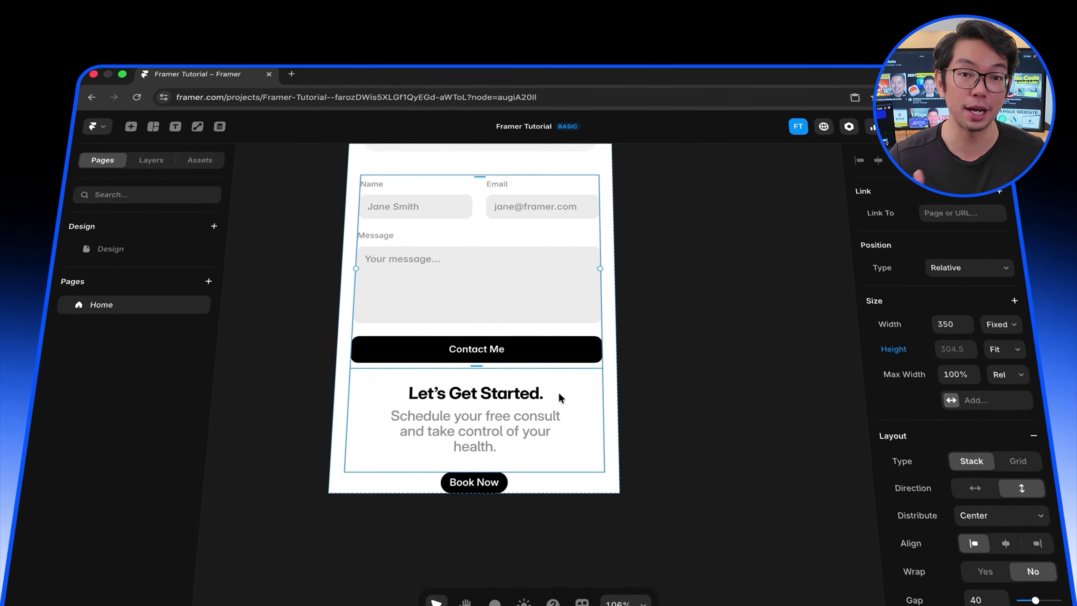
{"action": "scroll", "coordinate": [558, 397], "scroll_direction": "up", "scroll_amount": 10}
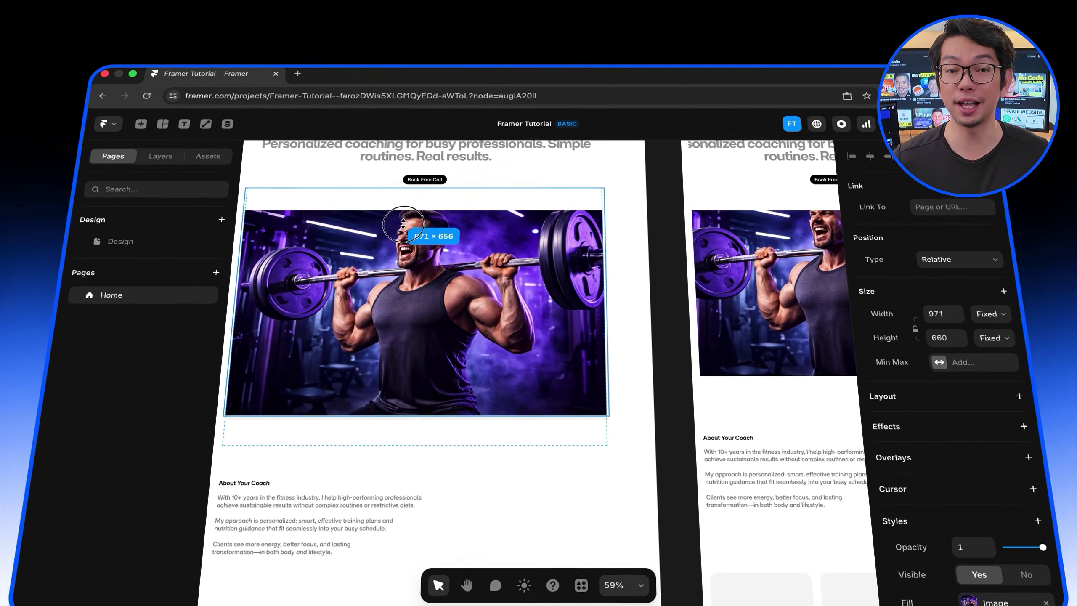
Set the text color of the hero subheading "Personalized coaching for busy professionals" on the Desktop breakpoint to DDD7F4
{"action": "left_click", "coordinate": [640, 271]}
{"action": "scroll", "coordinate": [641, 271], "scroll_direction": "left", "scroll_amount": 2}
{"action": "scroll", "coordinate": [641, 271], "scroll_direction": "up", "scroll_amount": 1}
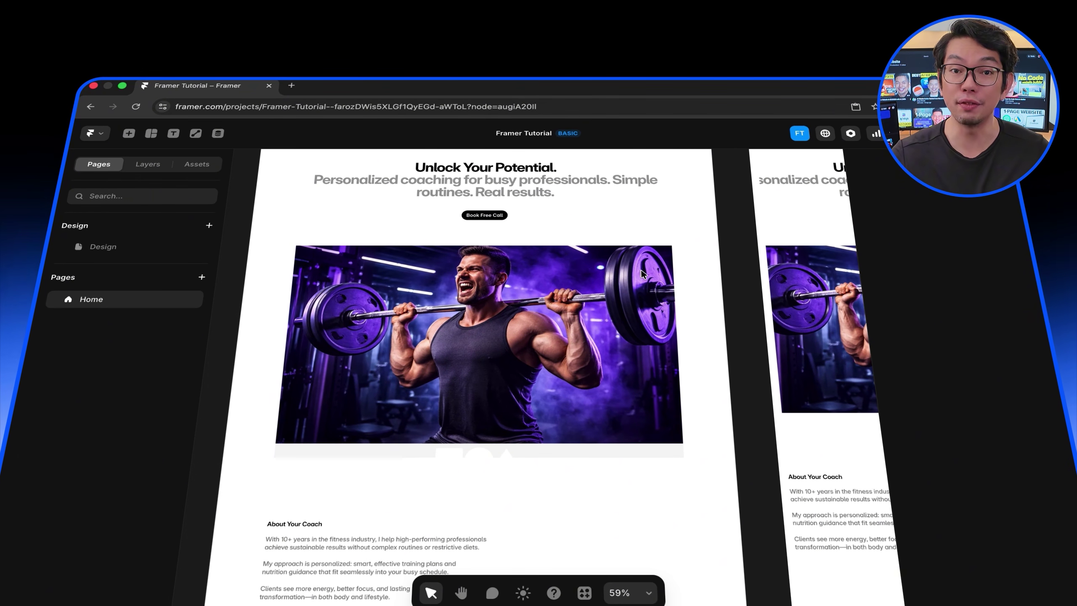
{"action": "scroll", "coordinate": [642, 274], "scroll_direction": "up", "scroll_amount": 2}
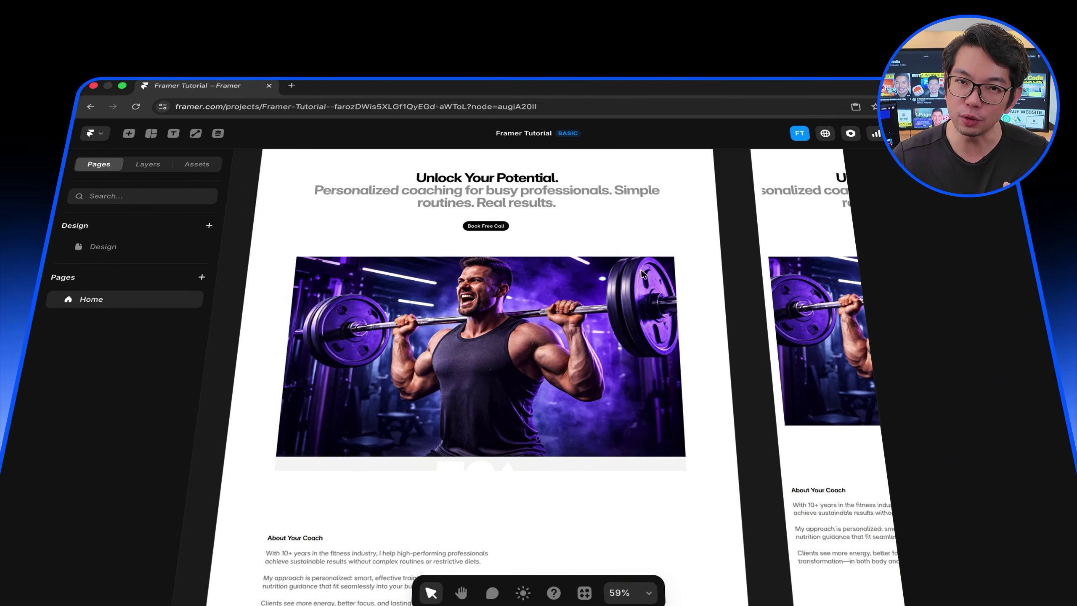
{"action": "left_click", "coordinate": [517, 228]}
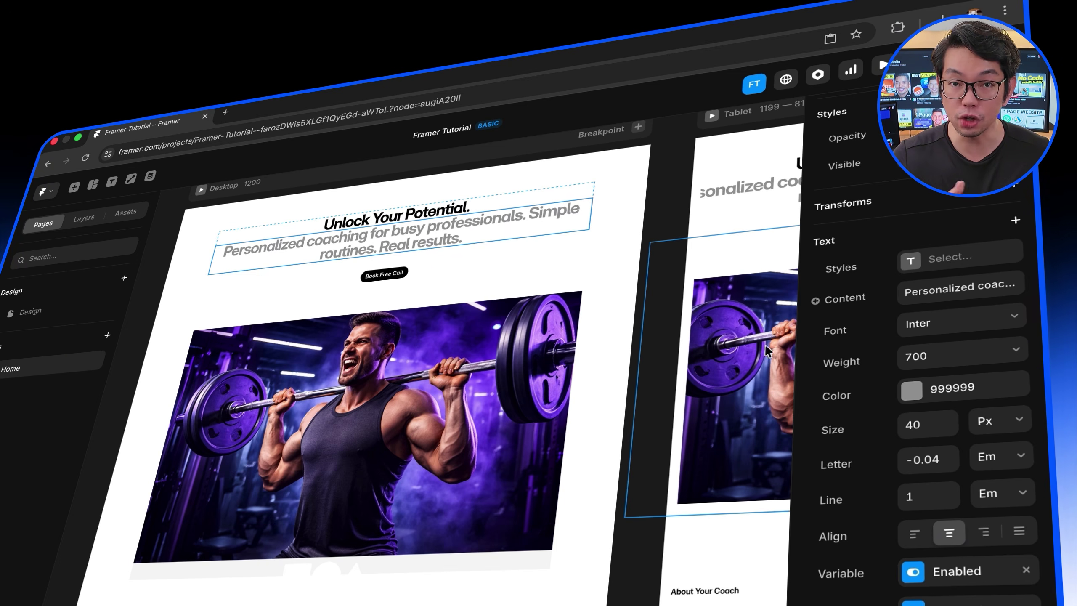
{"action": "left_click", "coordinate": [952, 392]}
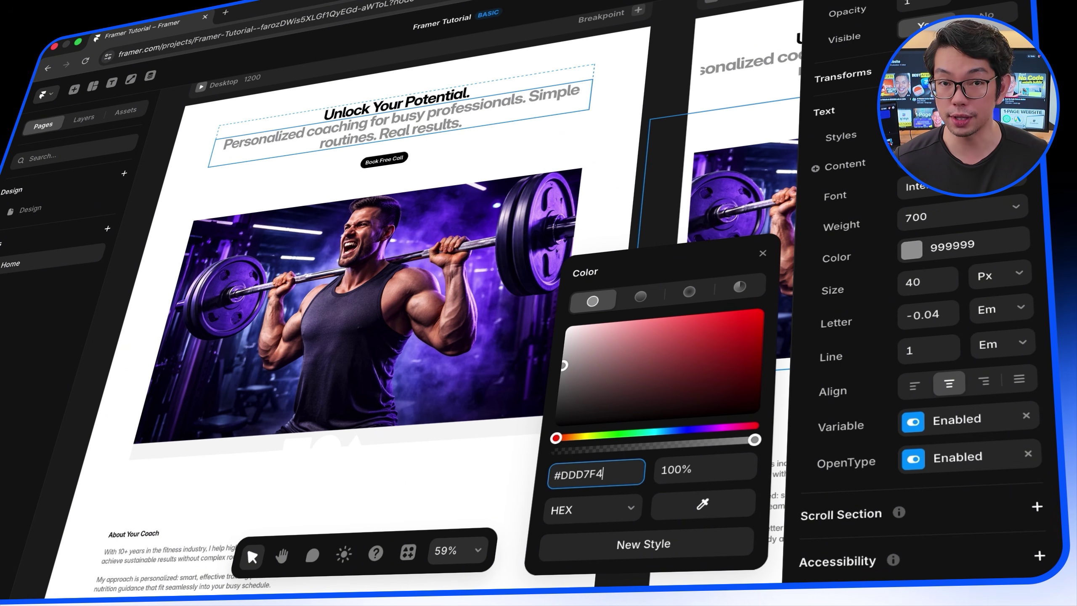
{"action": "key", "text": "Return"}
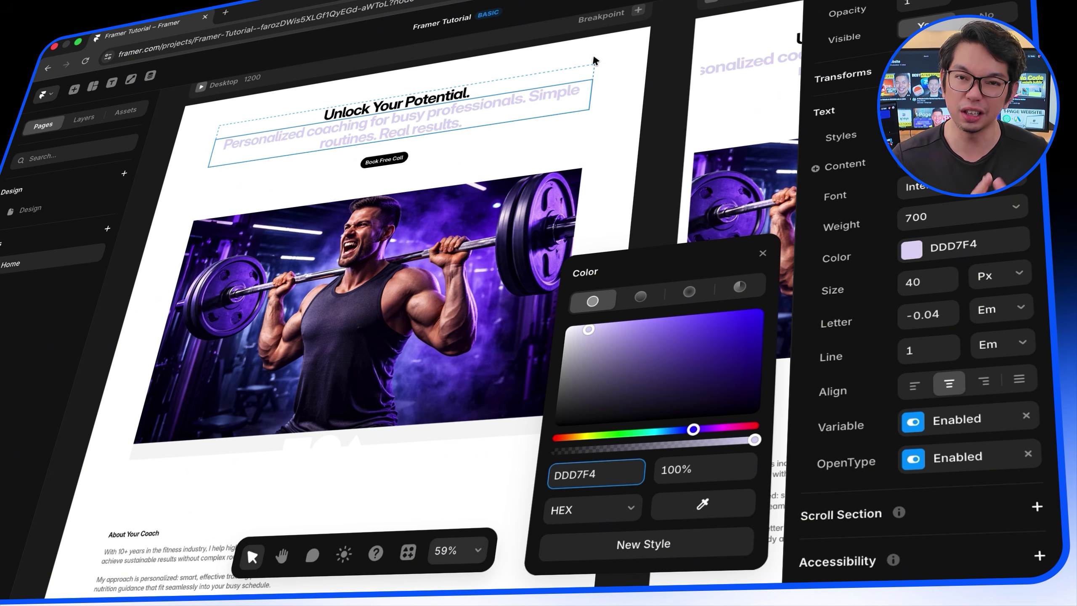
Recolor the "Unlock Your Potential." hero heading with a hex color beginning with 5E3
{"action": "left_click", "coordinate": [469, 97]}
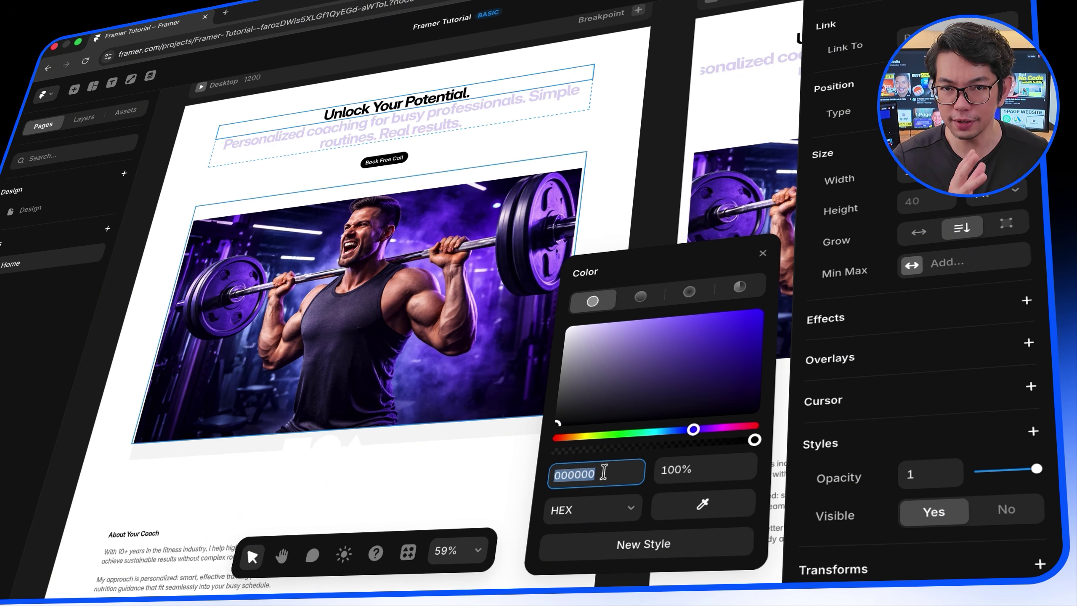
{"action": "type", "text": "5E"}
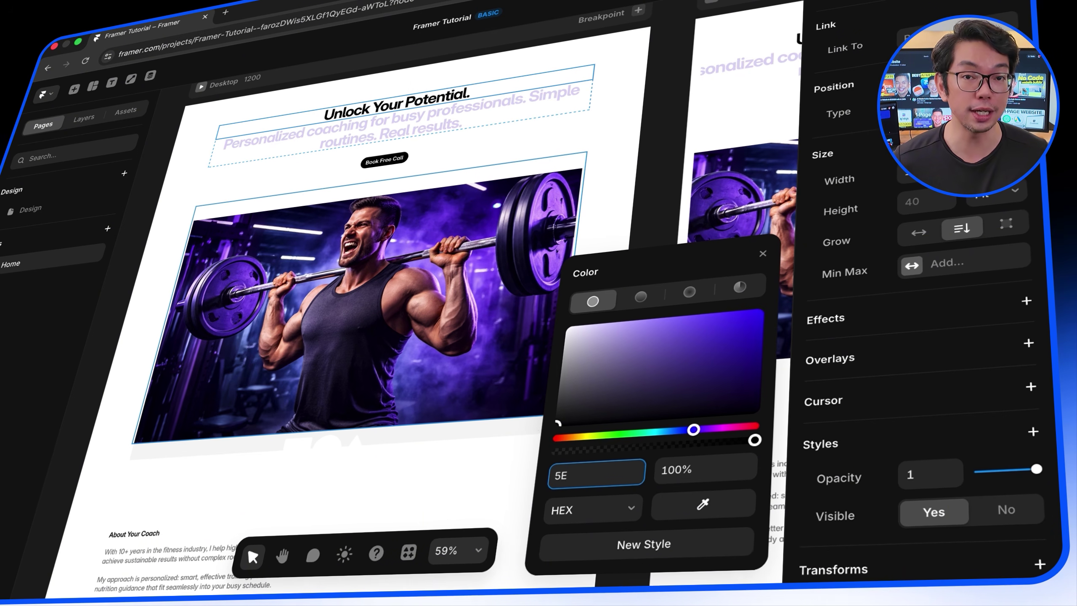
{"action": "type", "text": "3"}
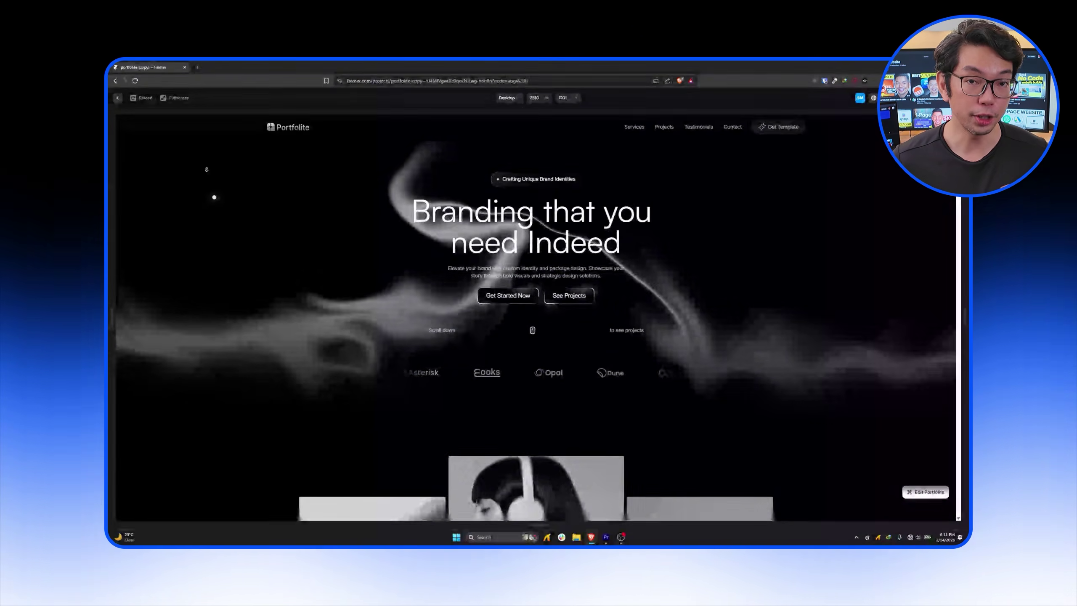
Examine the Portfolite template preview from its hero through the project gallery, recent works, process and services sections
{"action": "scroll", "coordinate": [284, 163], "scroll_direction": "down", "scroll_amount": 1}
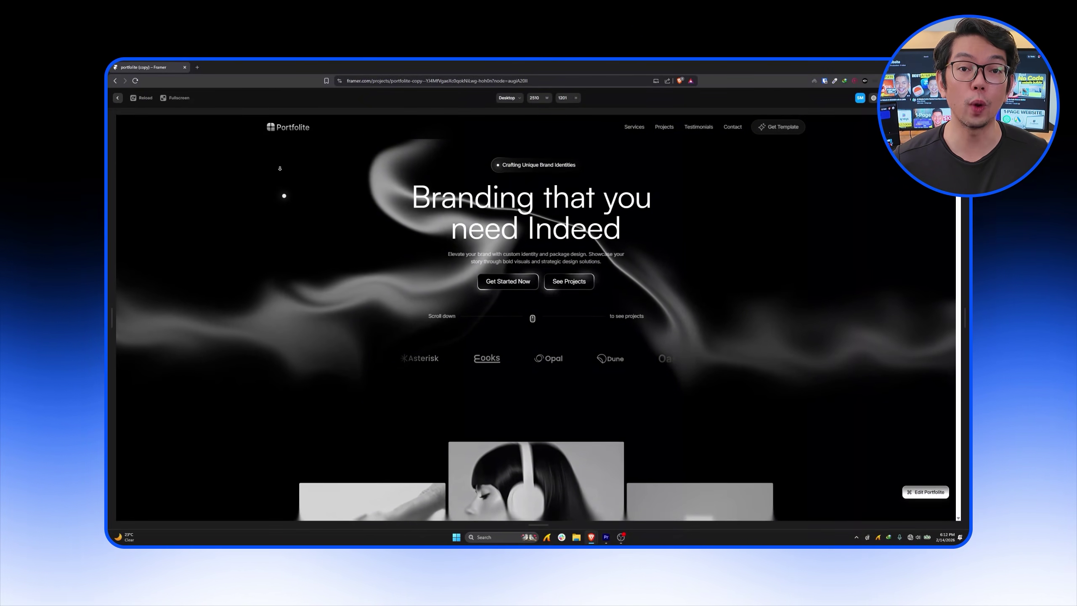
{"action": "scroll", "coordinate": [327, 173], "scroll_direction": "down", "scroll_amount": 3}
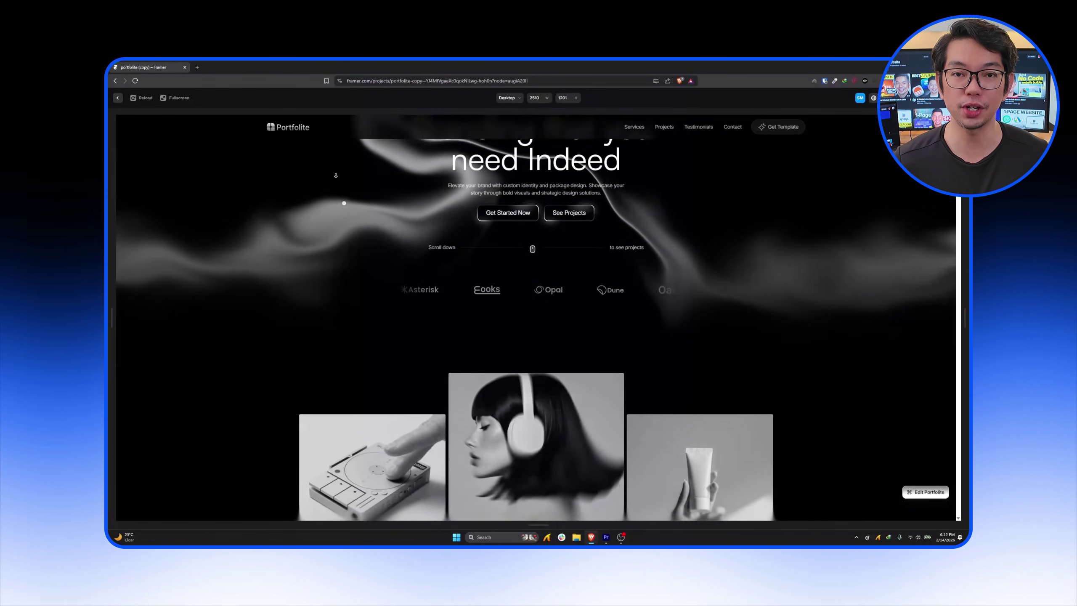
{"action": "scroll", "coordinate": [336, 175], "scroll_direction": "down", "scroll_amount": 3}
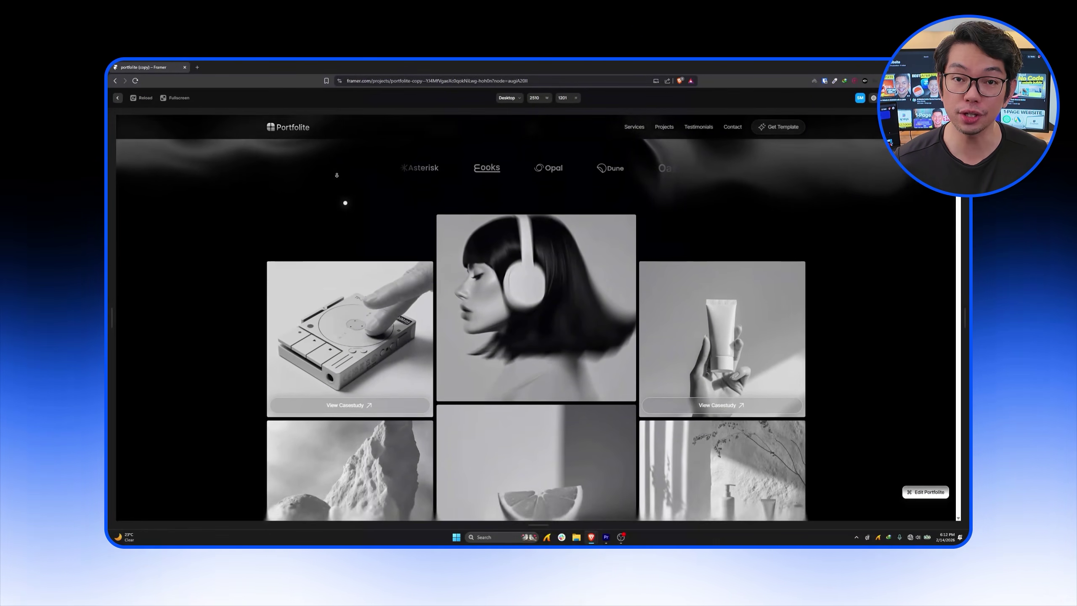
{"action": "scroll", "coordinate": [337, 175], "scroll_direction": "down", "scroll_amount": 2}
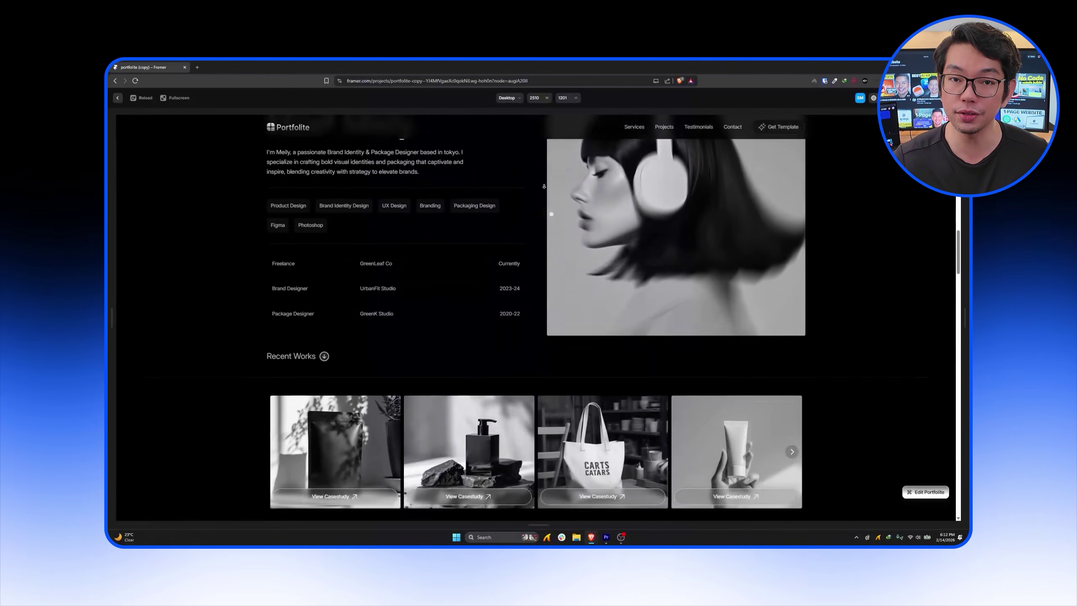
{"action": "scroll", "coordinate": [549, 186], "scroll_direction": "down", "scroll_amount": 5}
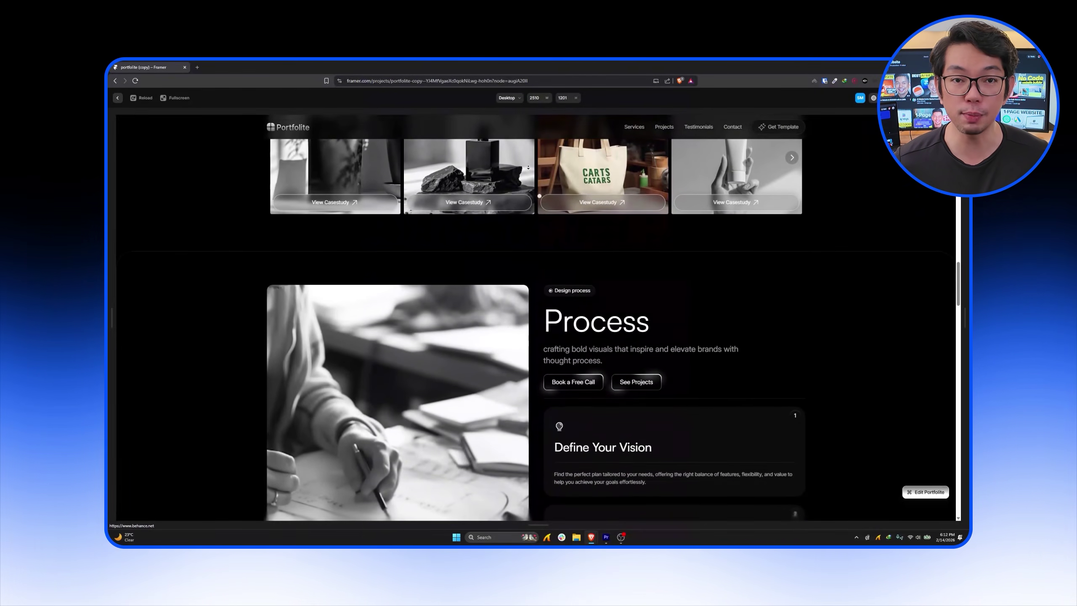
{"action": "scroll", "coordinate": [490, 161], "scroll_direction": "up", "scroll_amount": 1}
{"action": "scroll", "coordinate": [475, 169], "scroll_direction": "down", "scroll_amount": 1}
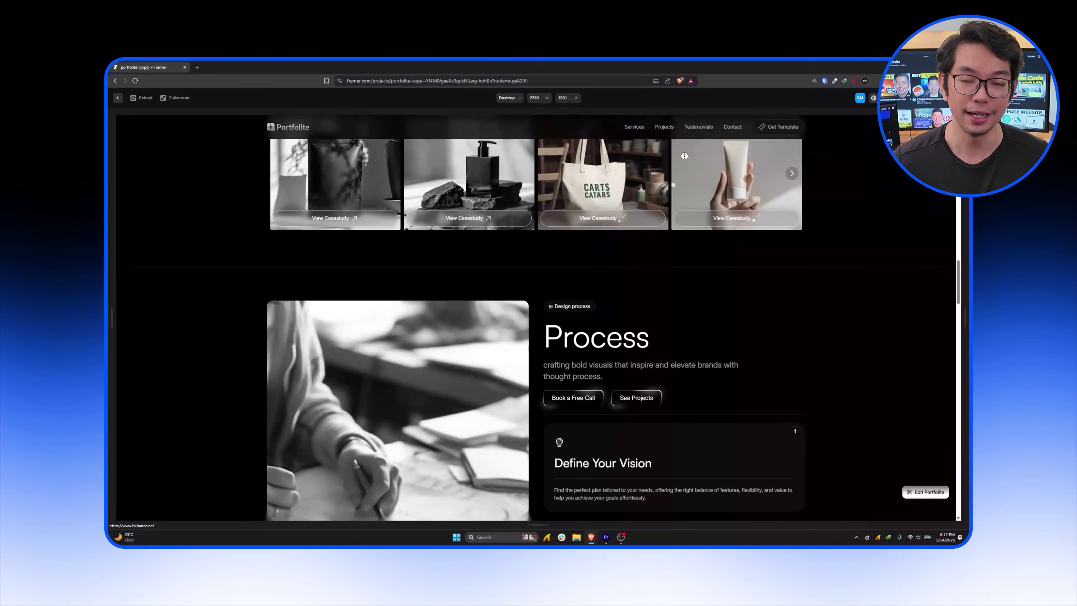
{"action": "scroll", "coordinate": [730, 184], "scroll_direction": "down", "scroll_amount": 8}
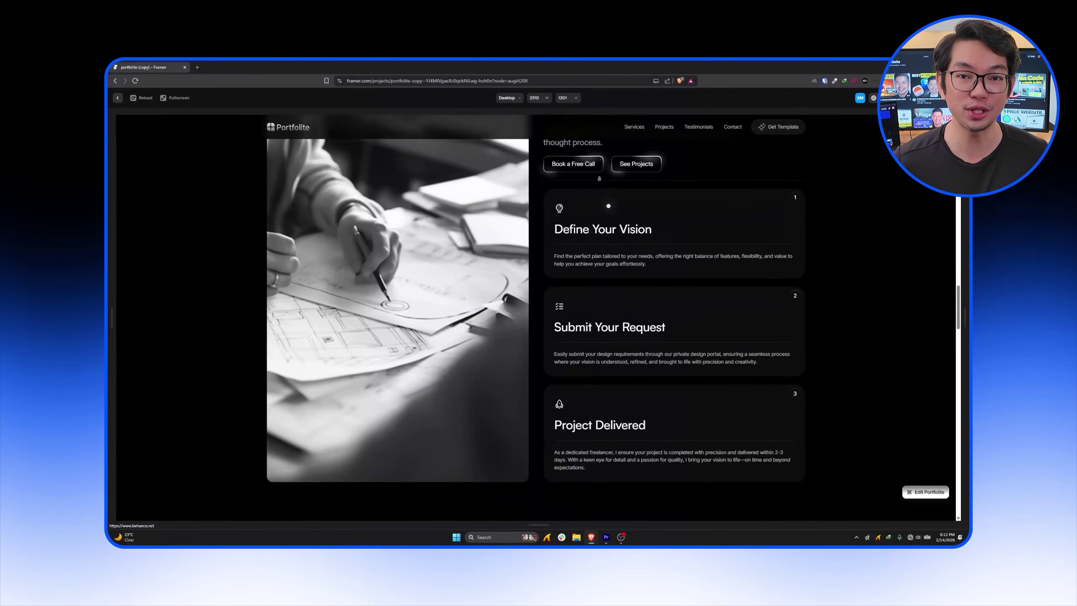
{"action": "scroll", "coordinate": [490, 211], "scroll_direction": "down", "scroll_amount": 2}
{"action": "scroll", "coordinate": [522, 215], "scroll_direction": "down", "scroll_amount": 4}
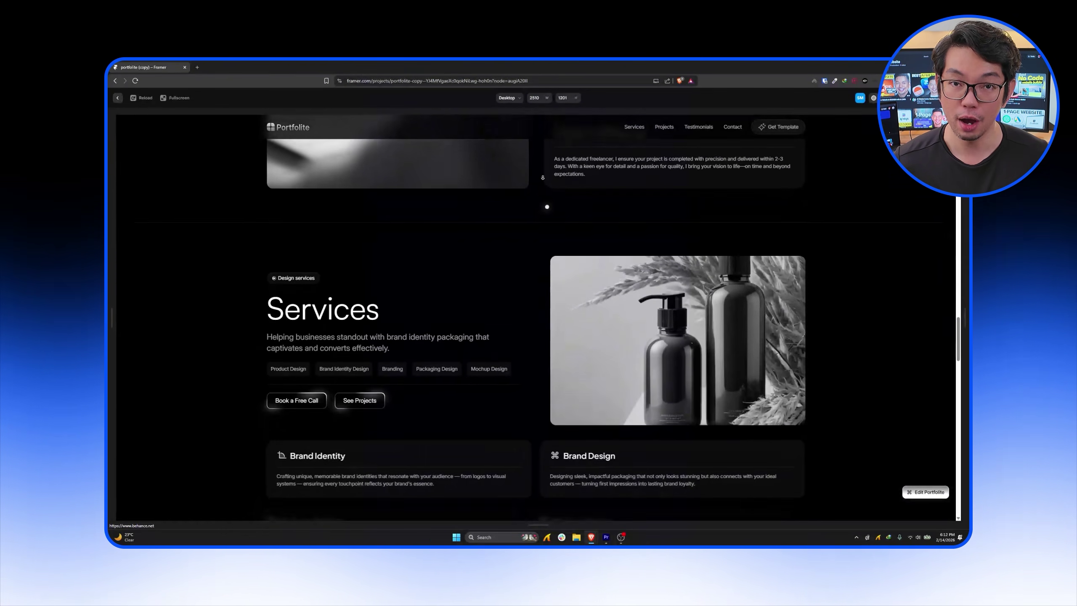
Examine the rest of the Portfolite preview: service cards, client reviews, experience statistics, FAQ answers and the closing call to action
{"action": "scroll", "coordinate": [553, 175], "scroll_direction": "down", "scroll_amount": 5}
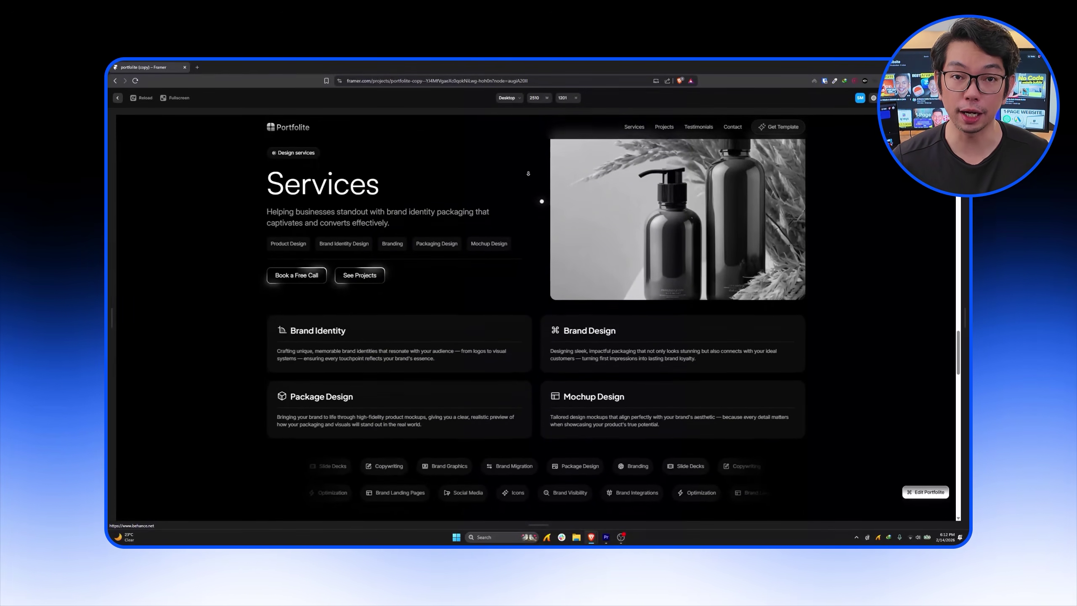
{"action": "scroll", "coordinate": [530, 187], "scroll_direction": "down", "scroll_amount": 3}
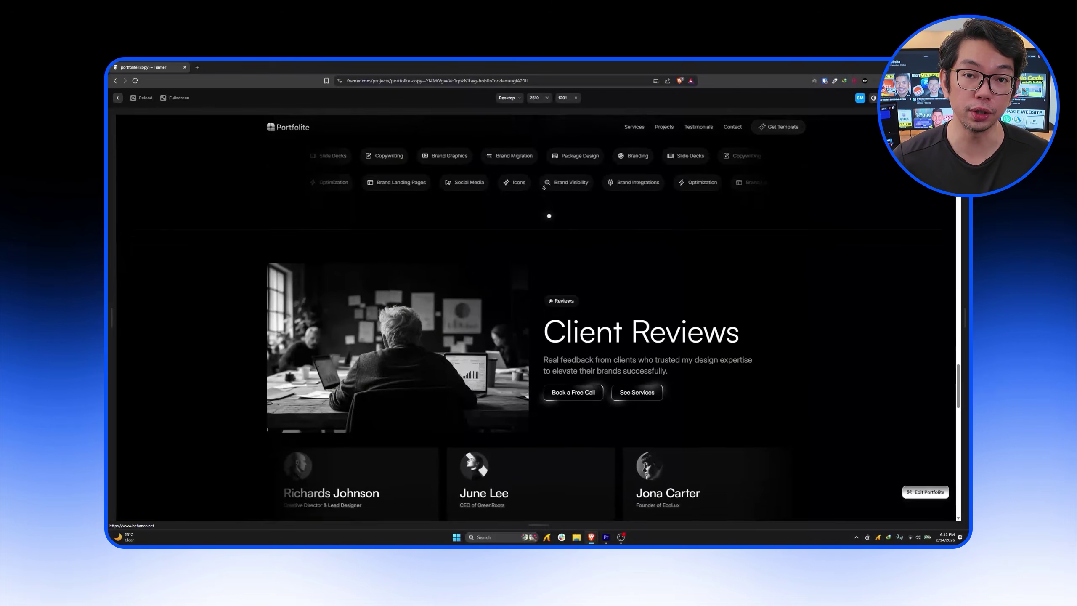
{"action": "scroll", "coordinate": [555, 211], "scroll_direction": "down", "scroll_amount": 4}
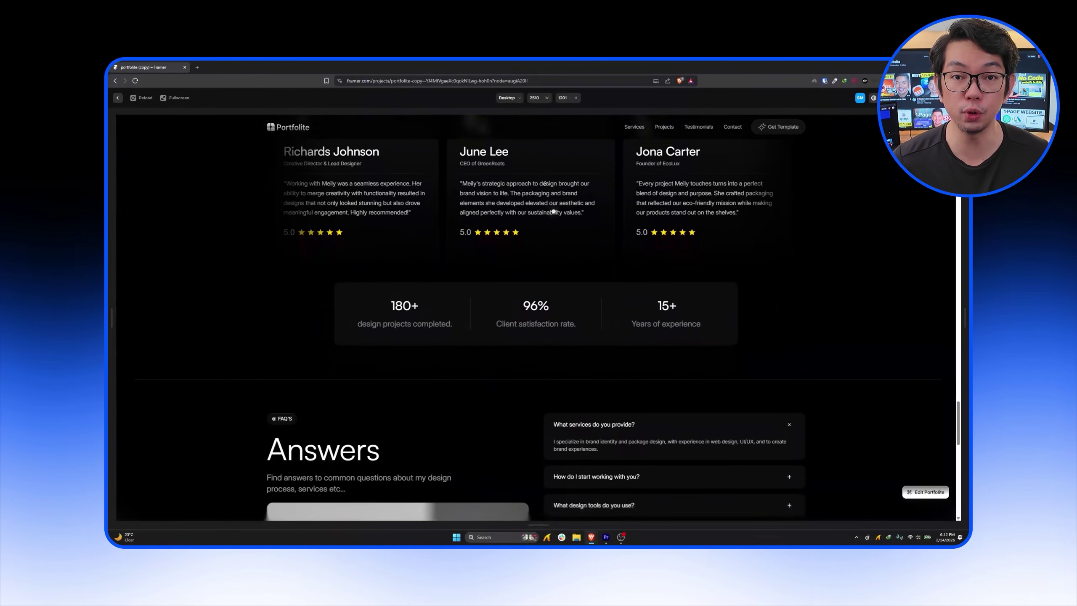
{"action": "scroll", "coordinate": [553, 210], "scroll_direction": "down", "scroll_amount": 8}
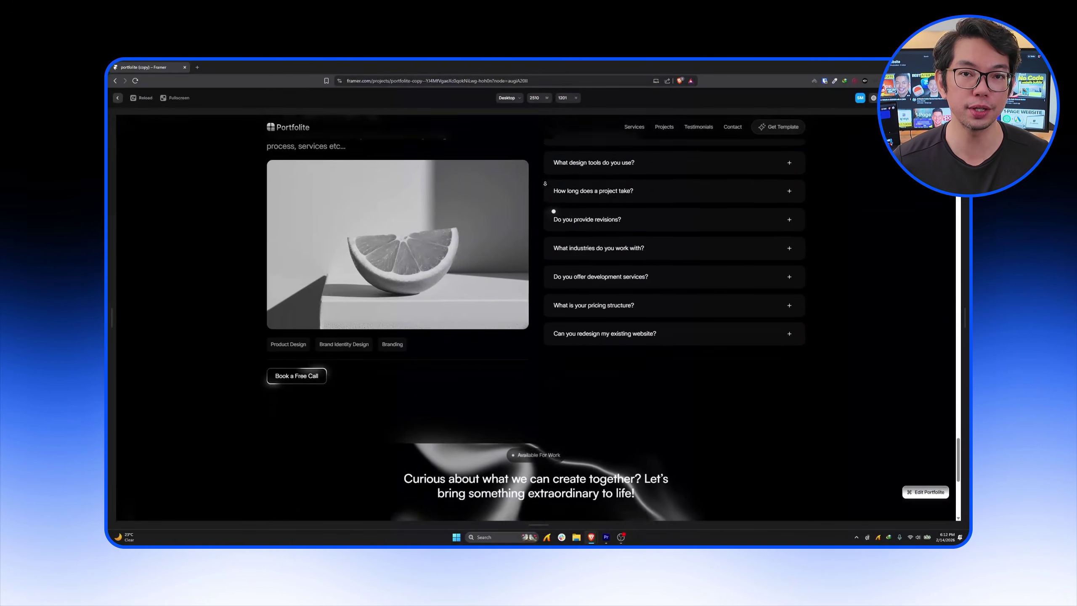
{"action": "scroll", "coordinate": [553, 211], "scroll_direction": "down", "scroll_amount": 4}
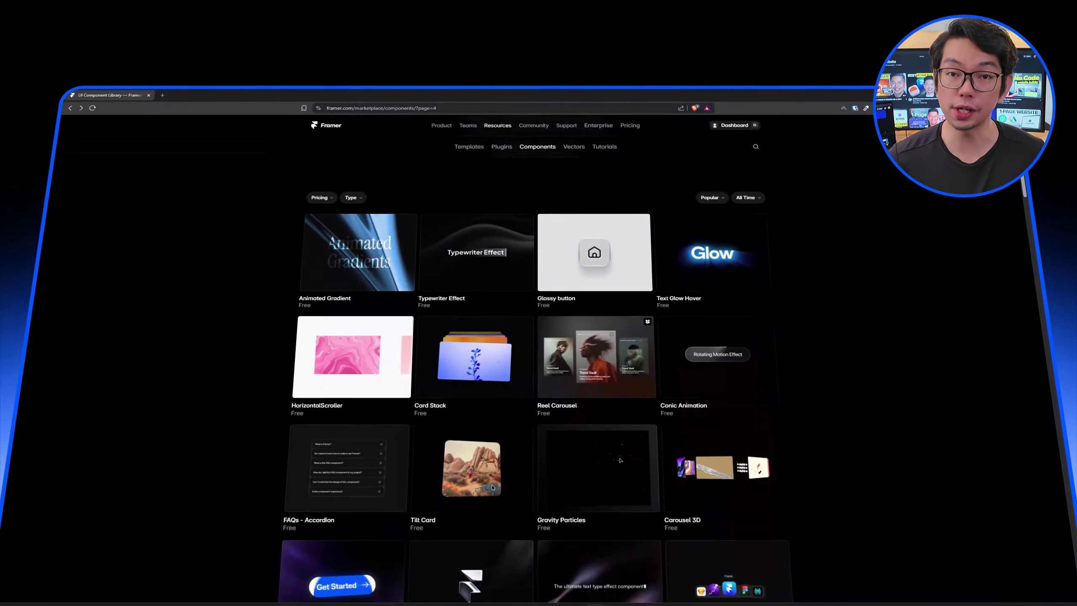
Browse the Framer marketplace's component library, looking over its animated text, buttons, carousels, galleries and effects
{"action": "scroll", "coordinate": [538, 360], "scroll_direction": "down", "scroll_amount": 5}
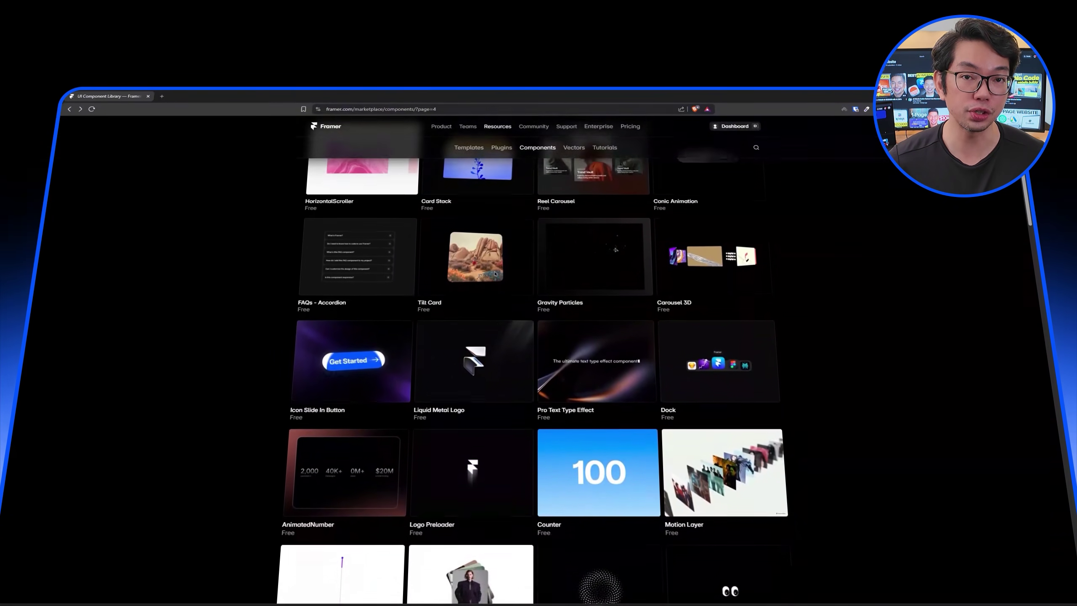
{"action": "scroll", "coordinate": [538, 360], "scroll_direction": "down", "scroll_amount": 1}
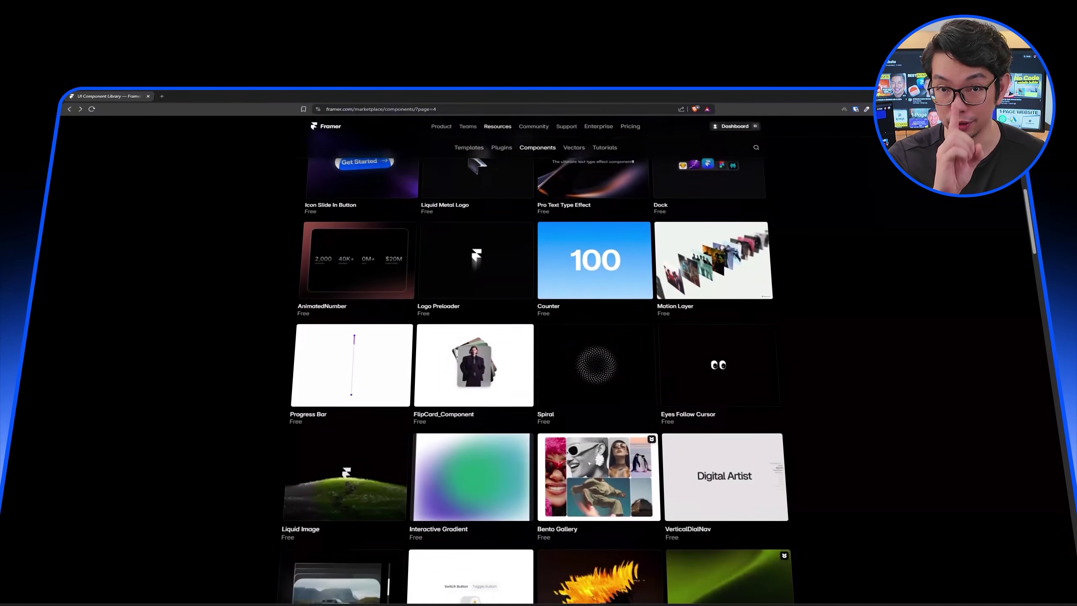
{"action": "scroll", "coordinate": [539, 361], "scroll_direction": "down", "scroll_amount": 2}
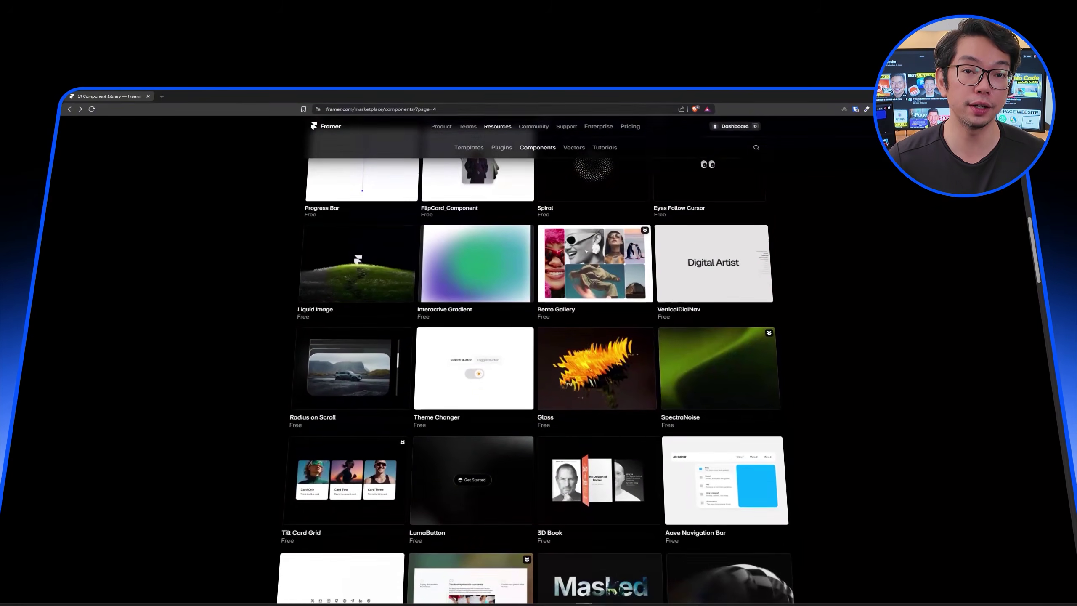
{"action": "scroll", "coordinate": [587, 252], "scroll_direction": "down", "scroll_amount": 4}
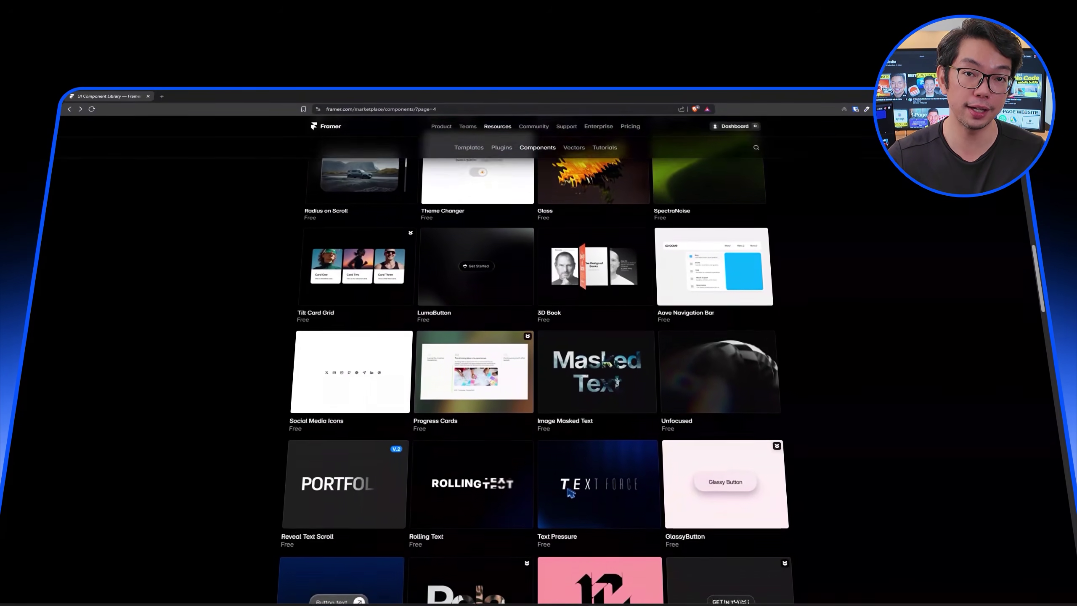
{"action": "scroll", "coordinate": [538, 361], "scroll_direction": "down", "scroll_amount": 1}
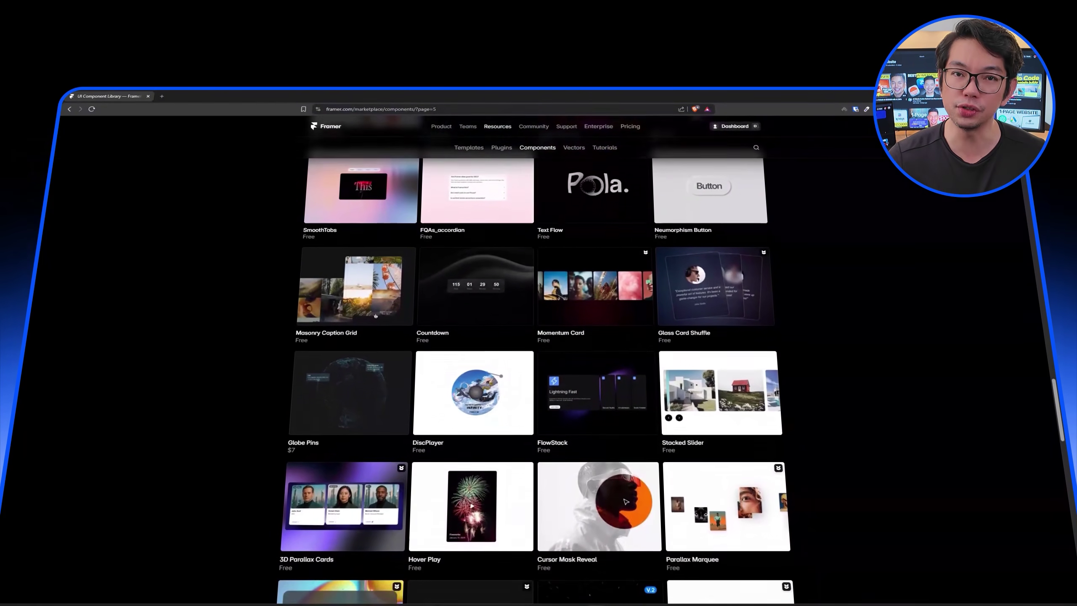
{"action": "scroll", "coordinate": [534, 381], "scroll_direction": "down", "scroll_amount": 5}
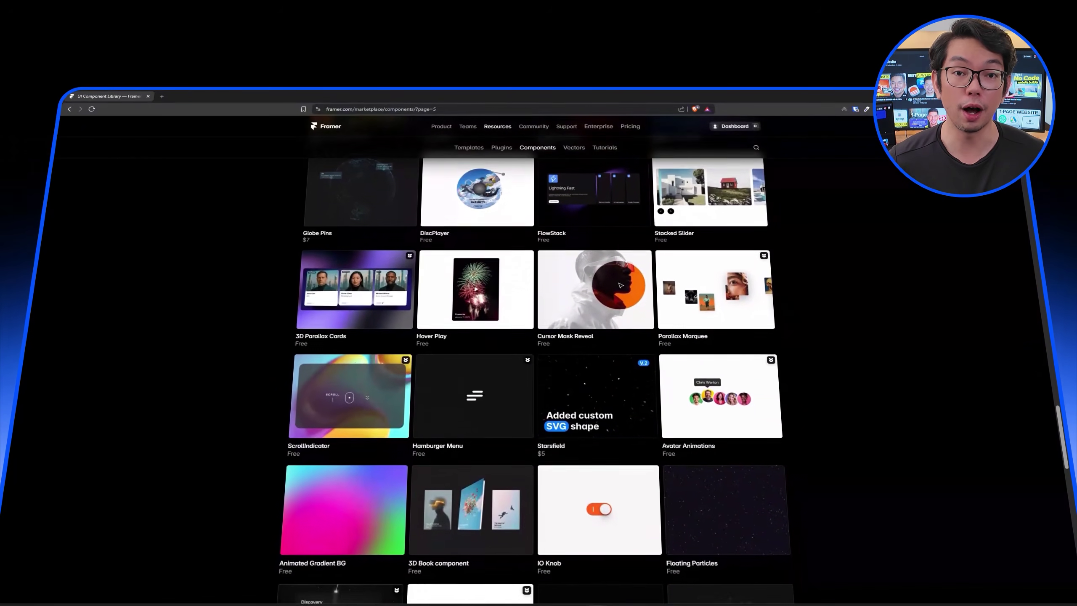
{"action": "scroll", "coordinate": [534, 382], "scroll_direction": "down", "scroll_amount": 5}
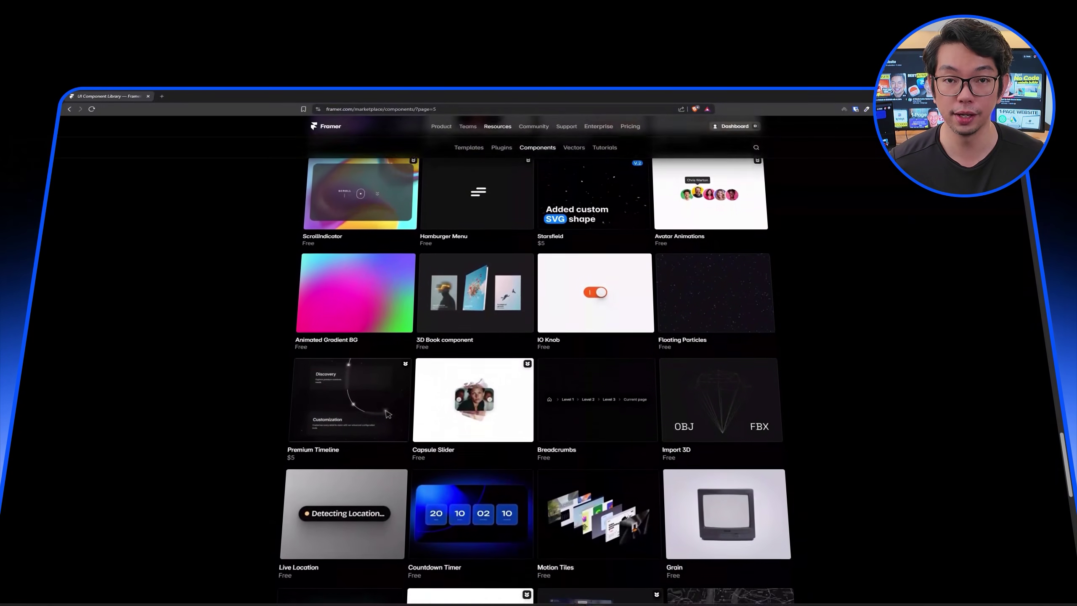
{"action": "scroll", "coordinate": [534, 382], "scroll_direction": "down", "scroll_amount": 5}
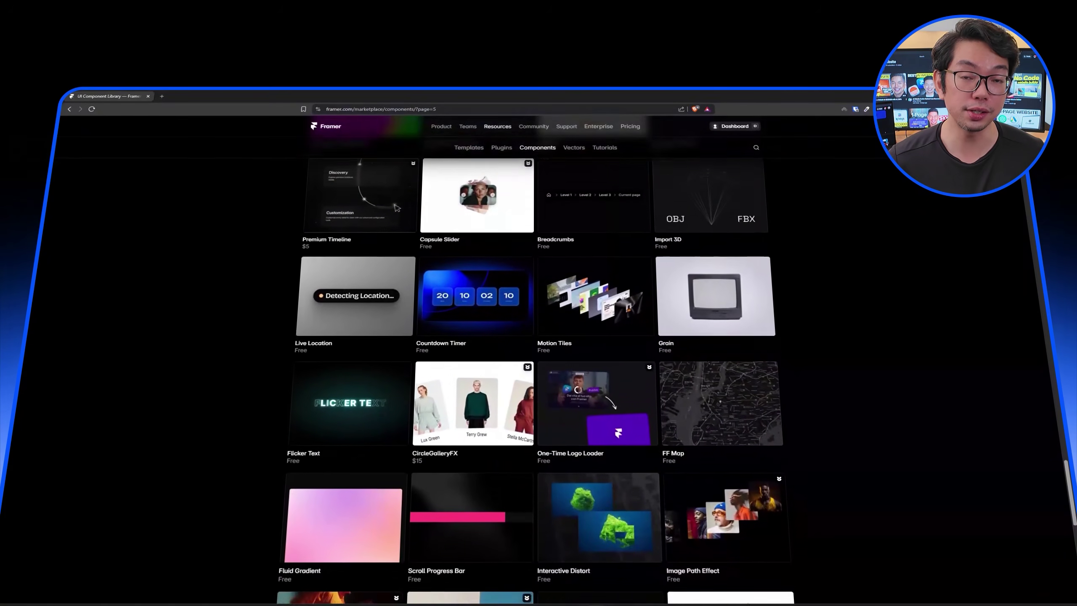
{"action": "scroll", "coordinate": [534, 382], "scroll_direction": "down", "scroll_amount": 5}
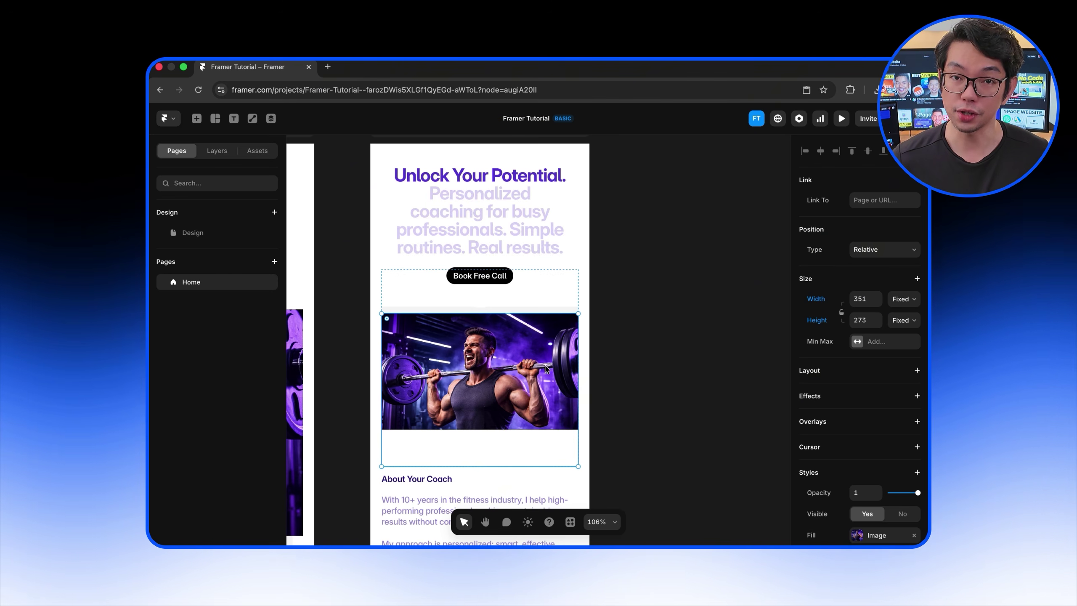
Resize the weightlifter image on the Phone breakpoint of the fitness page to about 316 × 193
{"action": "left_click_drag", "start_coordinate": [578, 466], "coordinate": [556, 454]}
{"action": "left_click_drag", "start_coordinate": [483, 384], "coordinate": [483, 382]}
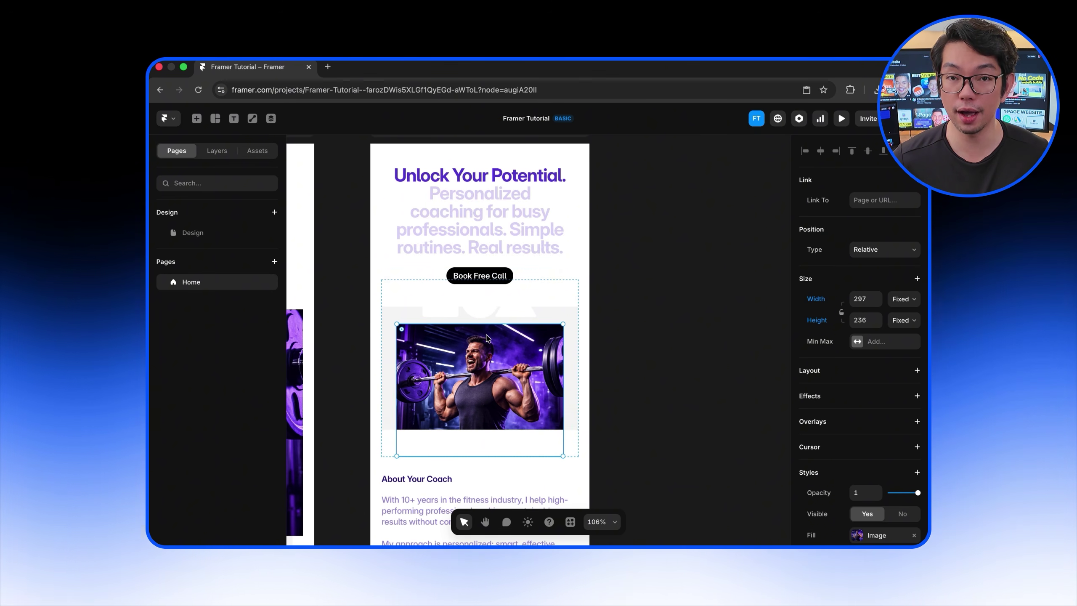
{"action": "left_click_drag", "start_coordinate": [397, 322], "coordinate": [371, 302]}
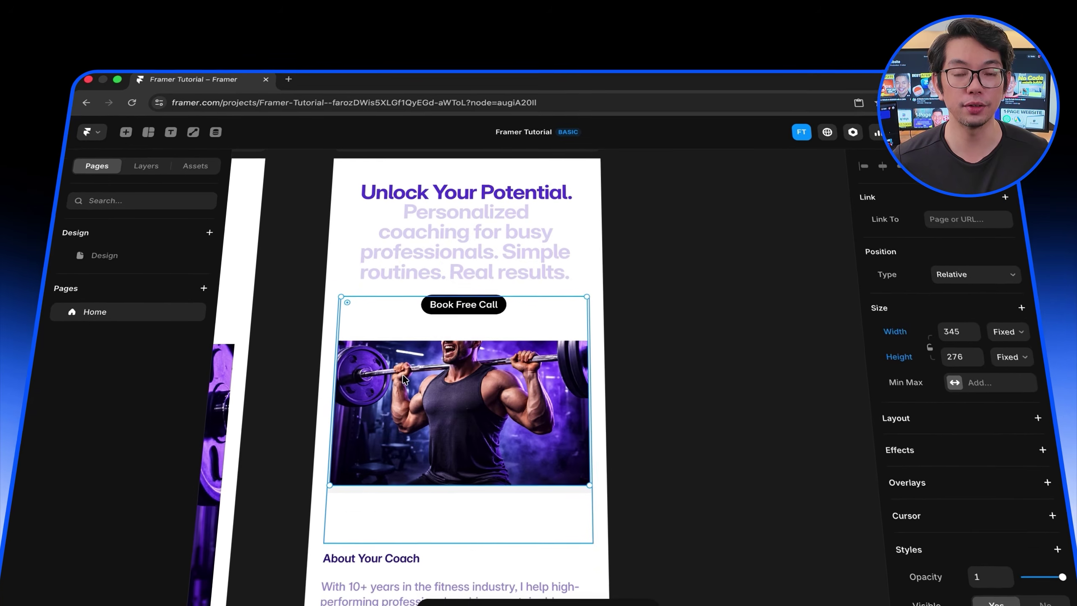
{"action": "left_click_drag", "start_coordinate": [395, 398], "coordinate": [391, 429]}
{"action": "left_click_drag", "start_coordinate": [588, 301], "coordinate": [567, 355]}
{"action": "mouse_move", "coordinate": [441, 458]}
{"action": "left_mouse_down"}
{"action": "mouse_move", "coordinate": [439, 491]}
{"action": "mouse_move", "coordinate": [445, 462]}
{"action": "left_mouse_up"}
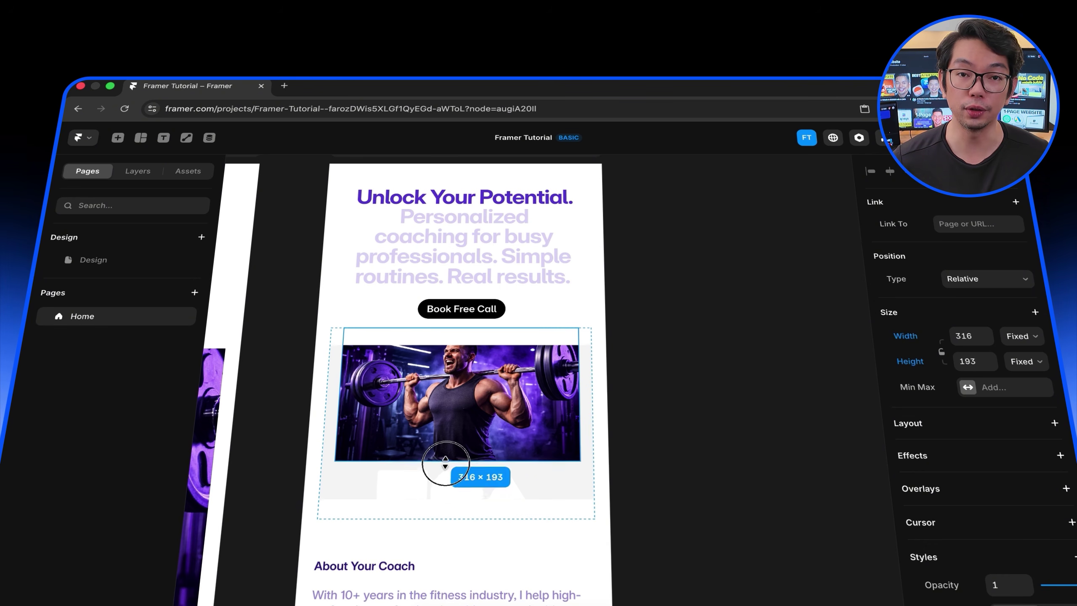
Tighten the vertical spacing around the coach image and the About Your Coach text on the Phone breakpoint
{"action": "left_click", "coordinate": [457, 494]}
{"action": "scroll", "coordinate": [466, 496], "scroll_direction": "down", "scroll_amount": 4}
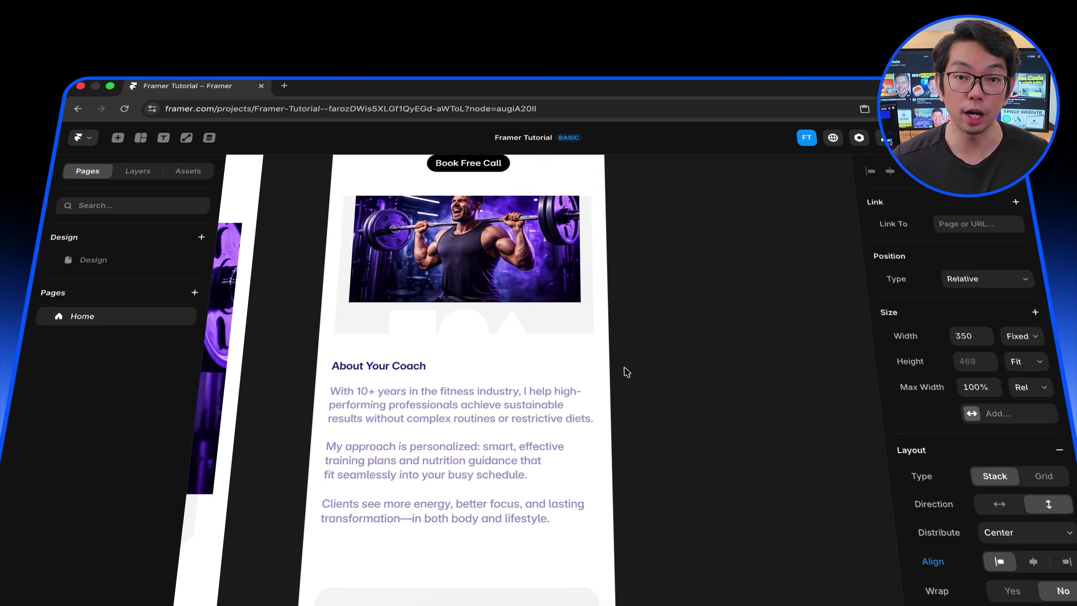
{"action": "left_click", "coordinate": [506, 419]}
{"action": "scroll", "coordinate": [463, 441], "scroll_direction": "down", "scroll_amount": 3}
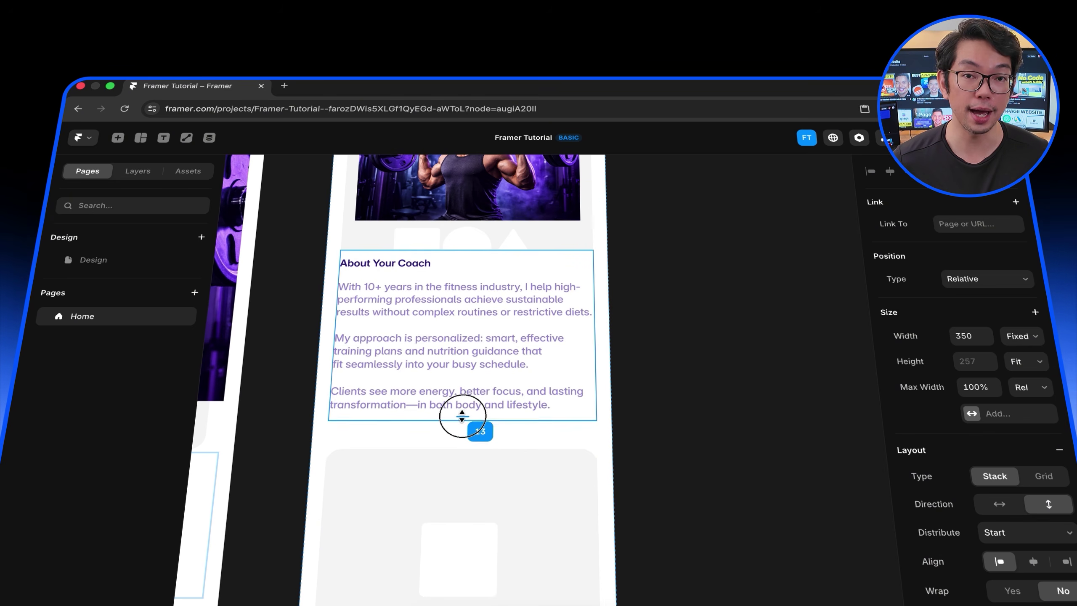
{"action": "scroll", "coordinate": [487, 424], "scroll_direction": "down", "scroll_amount": 4}
{"action": "left_click", "coordinate": [506, 437]}
{"action": "scroll", "coordinate": [545, 435], "scroll_direction": "down", "scroll_amount": 2}
Reduce the Personal Coaching card's height to about 305 on the Phone breakpoint and shorten the Flexible Programs card similarly
{"action": "left_click", "coordinate": [529, 355]}
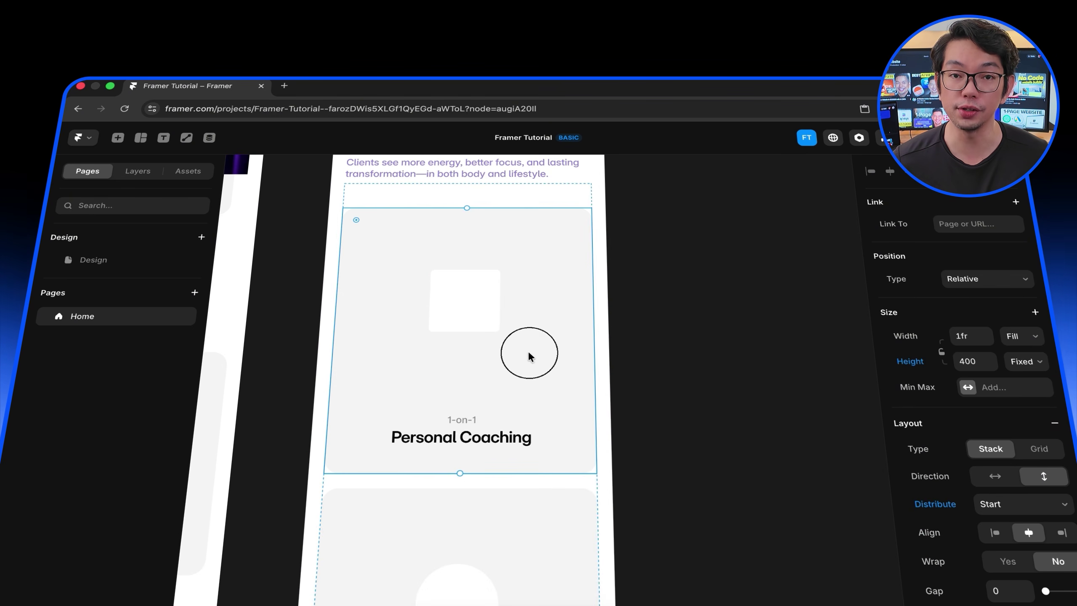
{"action": "left_click_drag", "start_coordinate": [460, 473], "coordinate": [461, 406]}
{"action": "scroll", "coordinate": [473, 296], "scroll_direction": "down", "scroll_amount": 3}
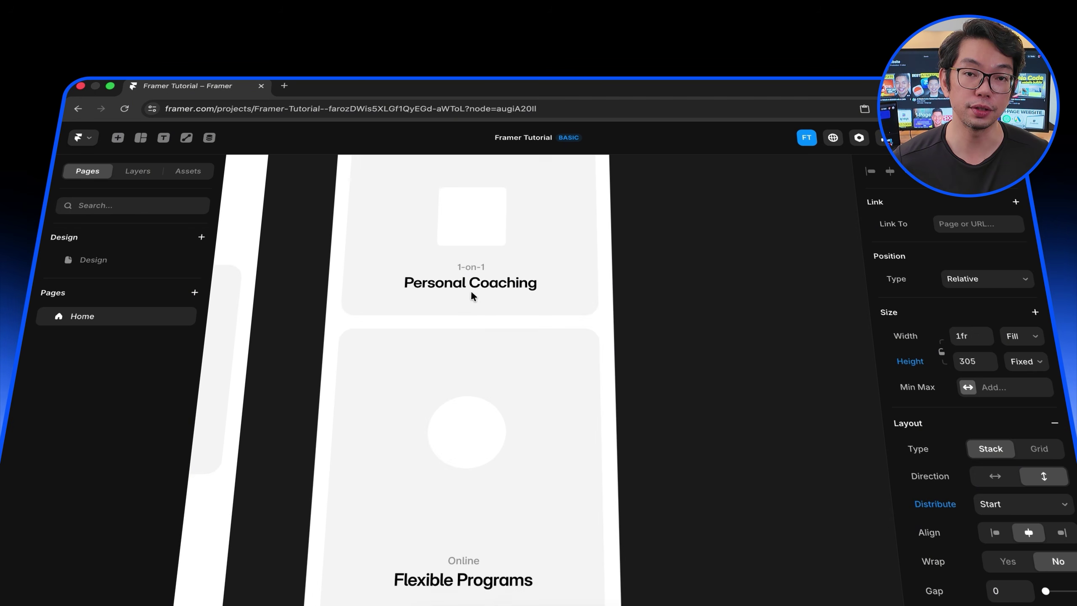
{"action": "left_click", "coordinate": [550, 430]}
{"action": "scroll", "coordinate": [555, 445], "scroll_direction": "down", "scroll_amount": 2}
{"action": "left_click_drag", "start_coordinate": [461, 530], "coordinate": [454, 389]}
Shorten the Nutrition service card below Flexible Programs on the Phone breakpoint
{"action": "scroll", "coordinate": [567, 450], "scroll_direction": "down", "scroll_amount": 3}
{"action": "left_click", "coordinate": [569, 454]}
{"action": "scroll", "coordinate": [570, 454], "scroll_direction": "down", "scroll_amount": 5}
{"action": "scroll", "coordinate": [508, 373], "scroll_direction": "down", "scroll_amount": 5}
{"action": "left_click", "coordinate": [568, 359]}
{"action": "left_click_drag", "start_coordinate": [456, 493], "coordinate": [457, 456]}
{"action": "scroll", "coordinate": [536, 448], "scroll_direction": "down", "scroll_amount": 3}
Reduce the height of the Starter pricing card on the Phone breakpoint to about 266
{"action": "left_click", "coordinate": [537, 448]}
{"action": "scroll", "coordinate": [547, 429], "scroll_direction": "down", "scroll_amount": 5}
{"action": "left_click", "coordinate": [546, 430]}
{"action": "scroll", "coordinate": [454, 538], "scroll_direction": "down", "scroll_amount": 3}
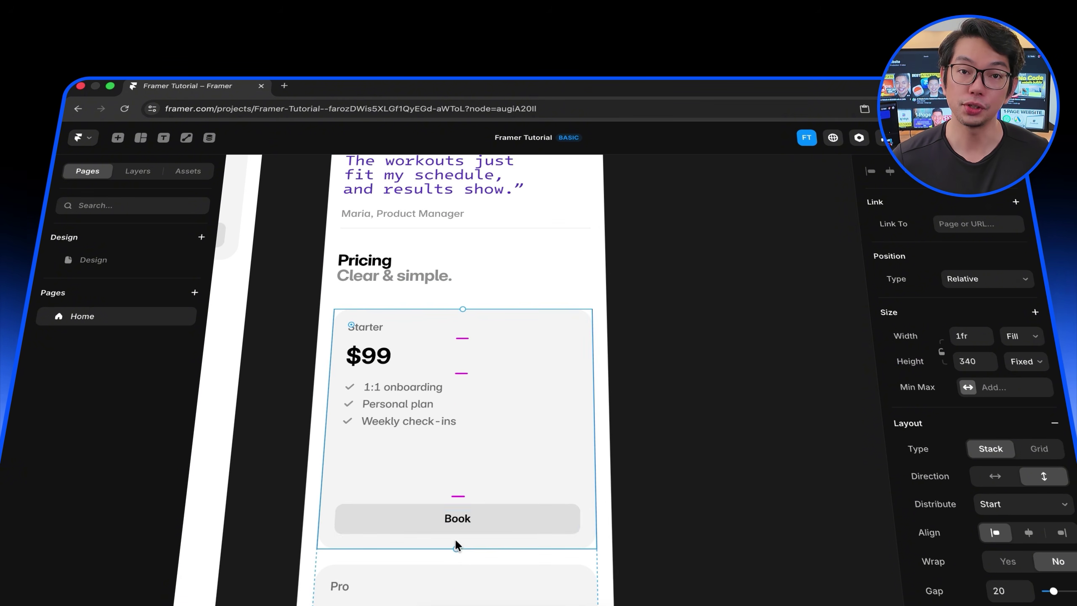
{"action": "left_click_drag", "start_coordinate": [454, 538], "coordinate": [456, 491]}
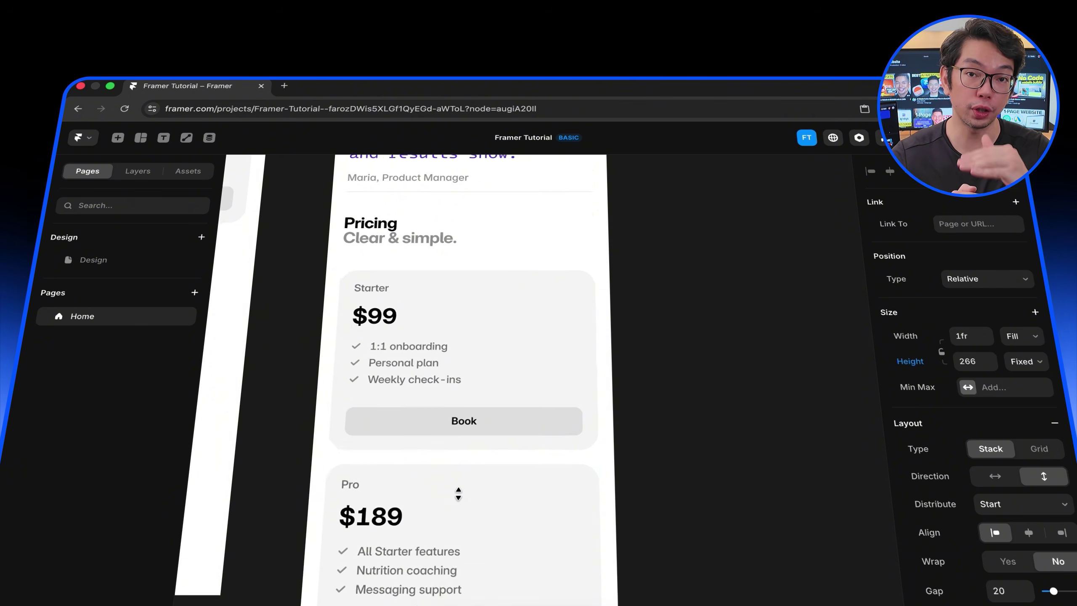
Shorten the Pro pricing card on the Phone breakpoint to remove the empty space above its Book button
{"action": "scroll", "coordinate": [550, 457], "scroll_direction": "down", "scroll_amount": 5}
{"action": "left_click", "coordinate": [550, 456]}
{"action": "scroll", "coordinate": [592, 490], "scroll_direction": "down", "scroll_amount": 2}
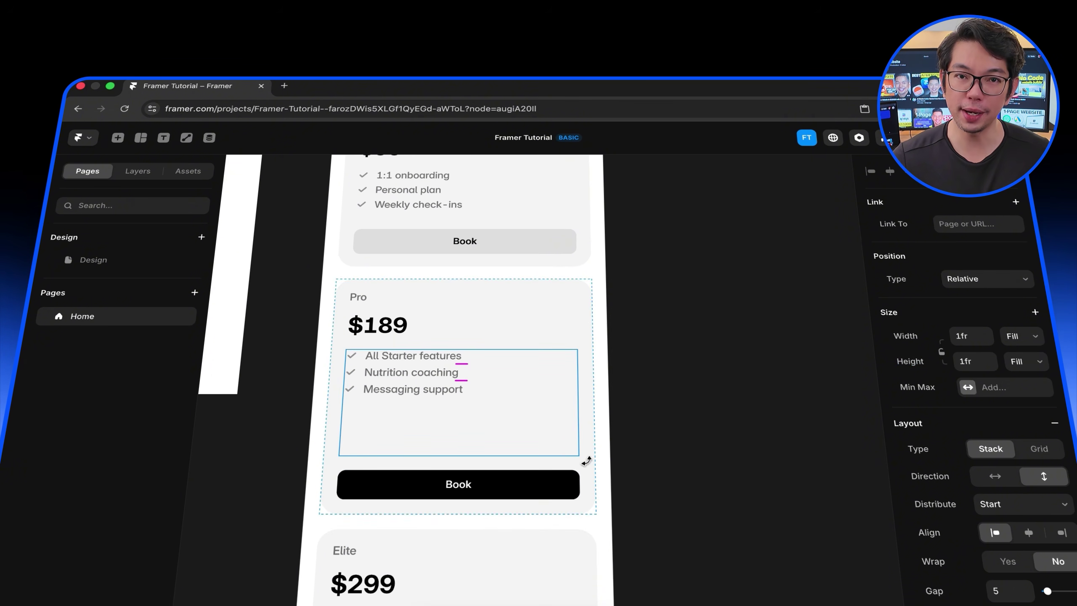
{"action": "left_click", "coordinate": [559, 329]}
{"action": "left_click", "coordinate": [578, 284]}
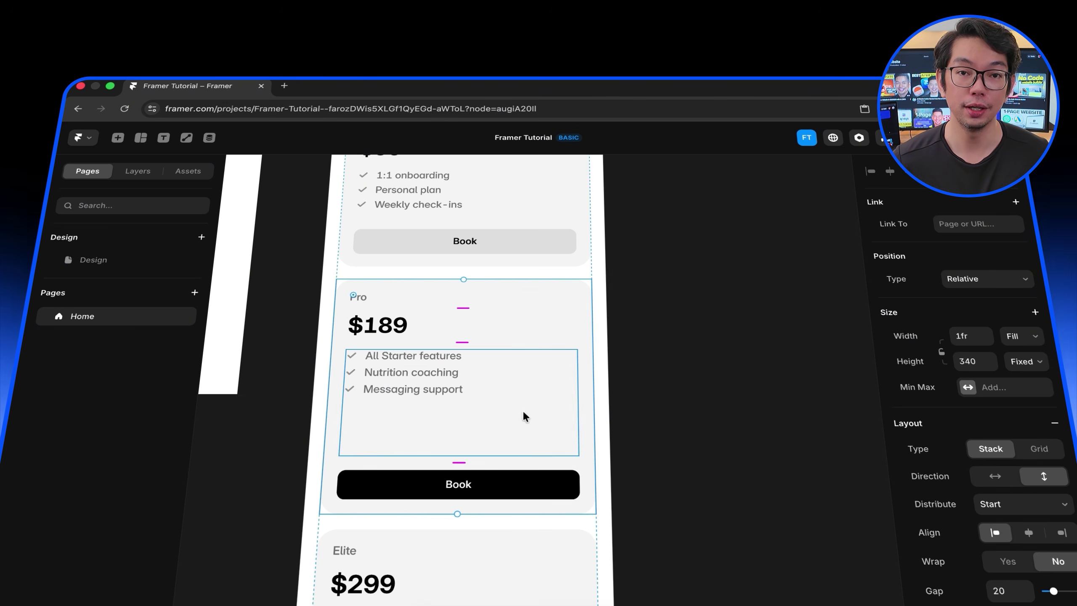
{"action": "left_click_drag", "start_coordinate": [455, 513], "coordinate": [447, 455]}
Reduce the height of the Elite pricing card on the Phone breakpoint to about 261
{"action": "scroll", "coordinate": [508, 428], "scroll_direction": "down", "scroll_amount": 3}
{"action": "left_click", "coordinate": [567, 390]}
{"action": "left_click", "coordinate": [582, 414]}
{"action": "scroll", "coordinate": [509, 466], "scroll_direction": "down", "scroll_amount": 2}
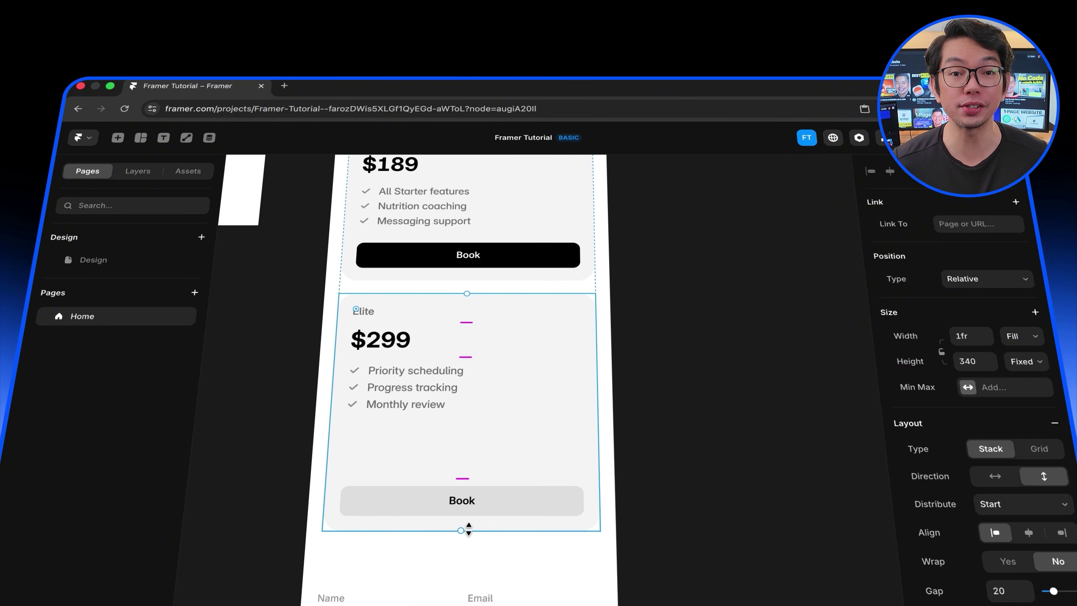
{"action": "left_click_drag", "start_coordinate": [468, 524], "coordinate": [455, 471]}
Reduce the padding above and below the contact form, between the Elite card and the "Let's Get Started." section
{"action": "scroll", "coordinate": [456, 471], "scroll_direction": "down", "scroll_amount": 5}
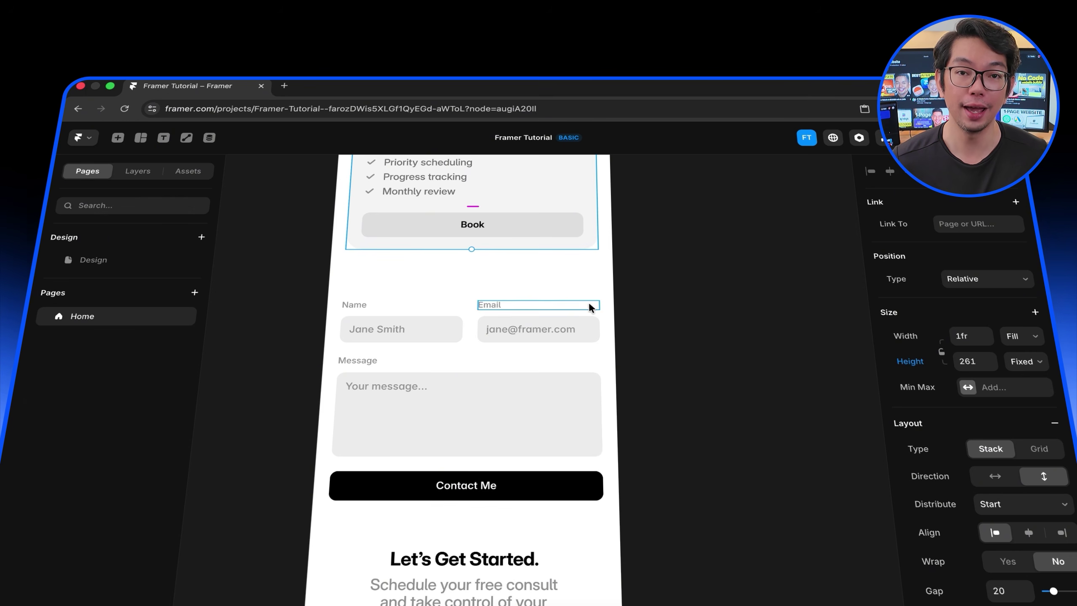
{"action": "left_click", "coordinate": [582, 287]}
{"action": "left_click_drag", "start_coordinate": [467, 515], "coordinate": [464, 481]}
{"action": "scroll", "coordinate": [463, 480], "scroll_direction": "down", "scroll_amount": 1}
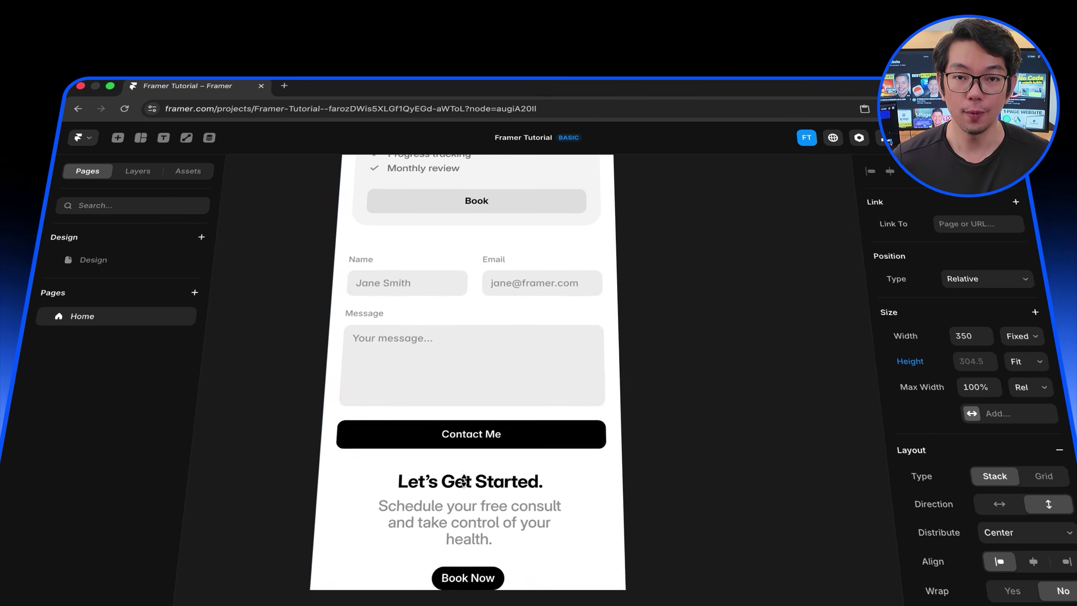
{"action": "scroll", "coordinate": [464, 481], "scroll_direction": "down", "scroll_amount": 2}
{"action": "scroll", "coordinate": [560, 412], "scroll_direction": "up", "scroll_amount": 15}
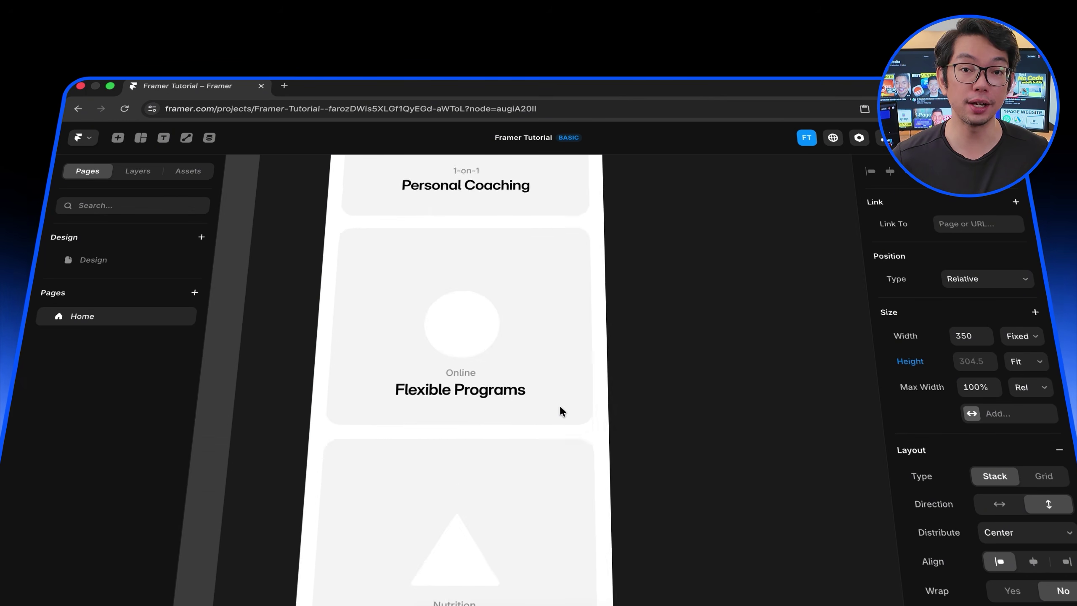
{"action": "scroll", "coordinate": [559, 411], "scroll_direction": "up", "scroll_amount": 10}
{"action": "key", "text": "super+shift+5"}
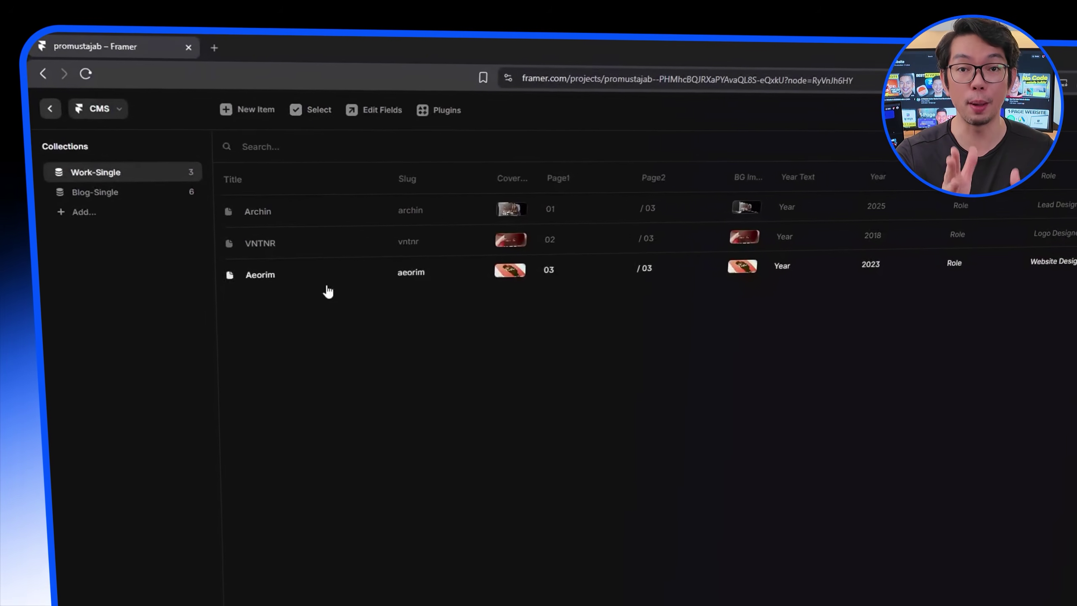
Examine the fields of the Archin and VNTNR items in the Work-Single CMS collection of the promustajab project
{"action": "left_click", "coordinate": [253, 210]}
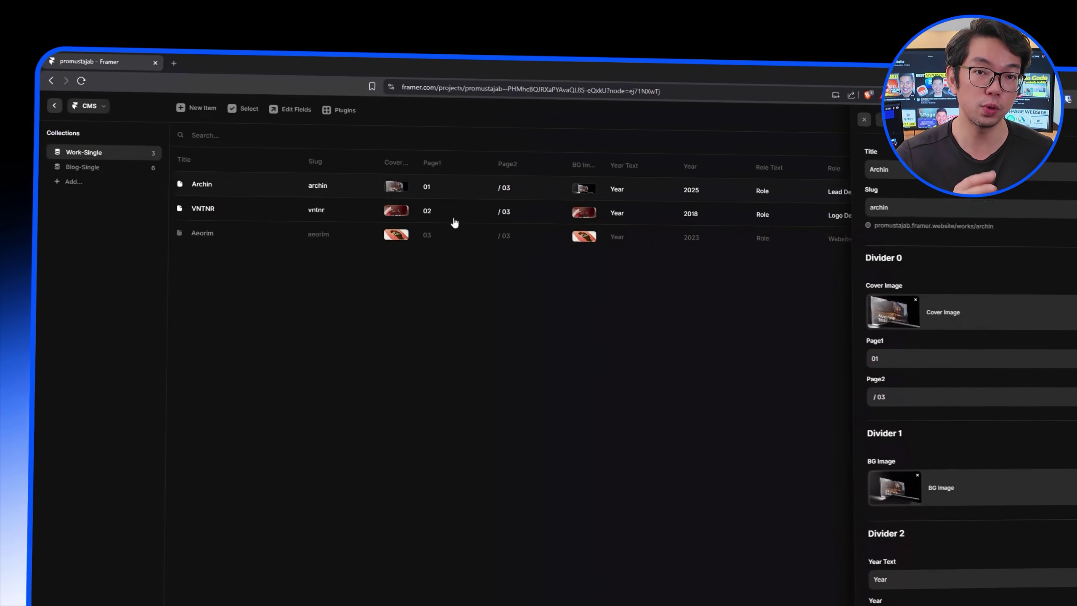
{"action": "scroll", "coordinate": [855, 254], "scroll_direction": "down", "scroll_amount": 20}
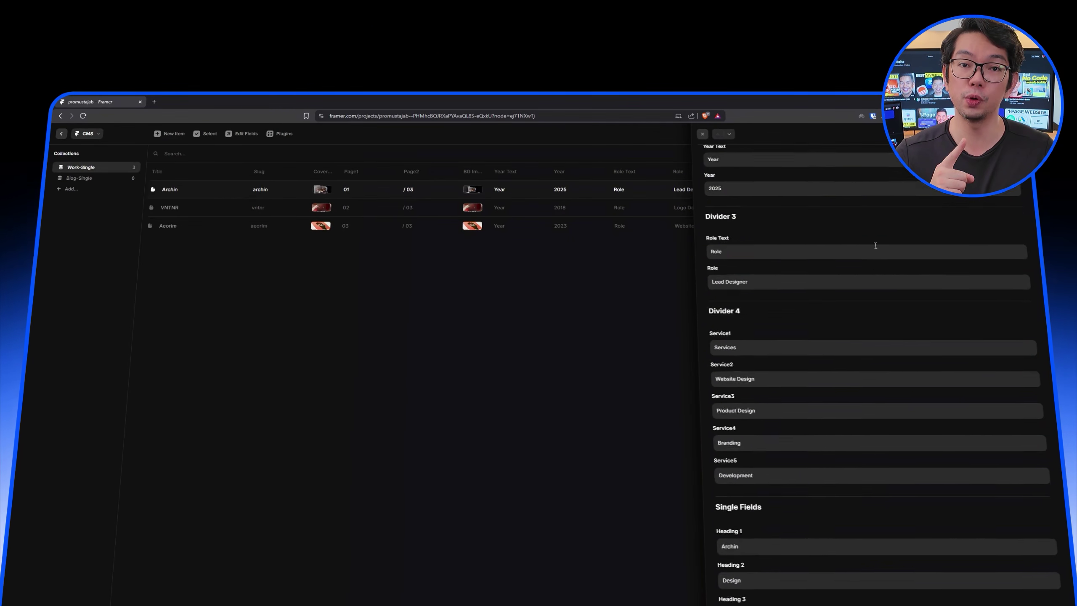
{"action": "scroll", "coordinate": [870, 238], "scroll_direction": "down", "scroll_amount": 8}
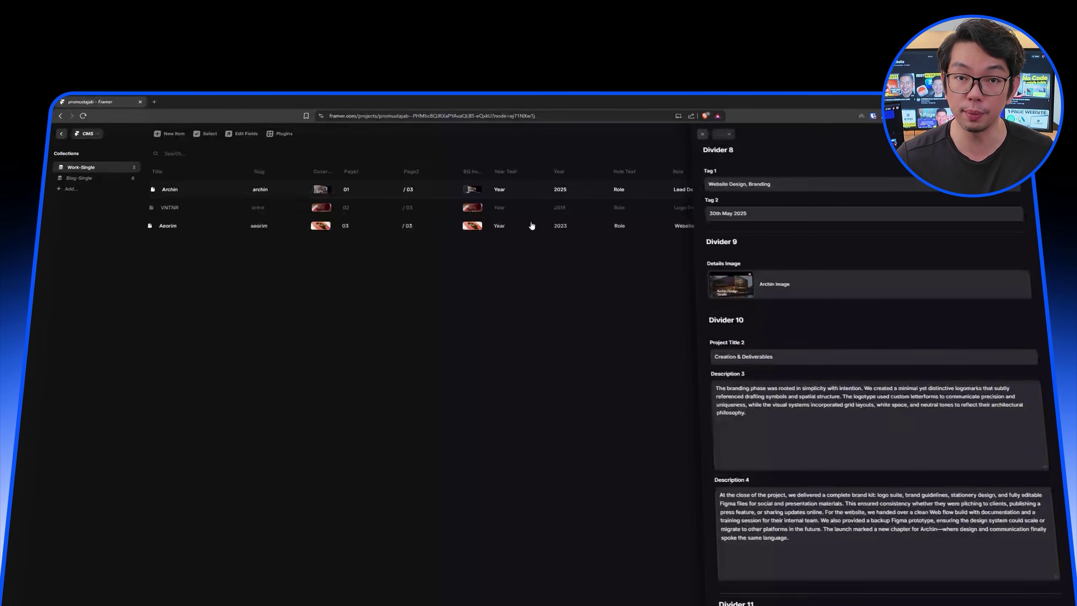
{"action": "left_click", "coordinate": [199, 210]}
{"action": "scroll", "coordinate": [866, 250], "scroll_direction": "down", "scroll_amount": 15}
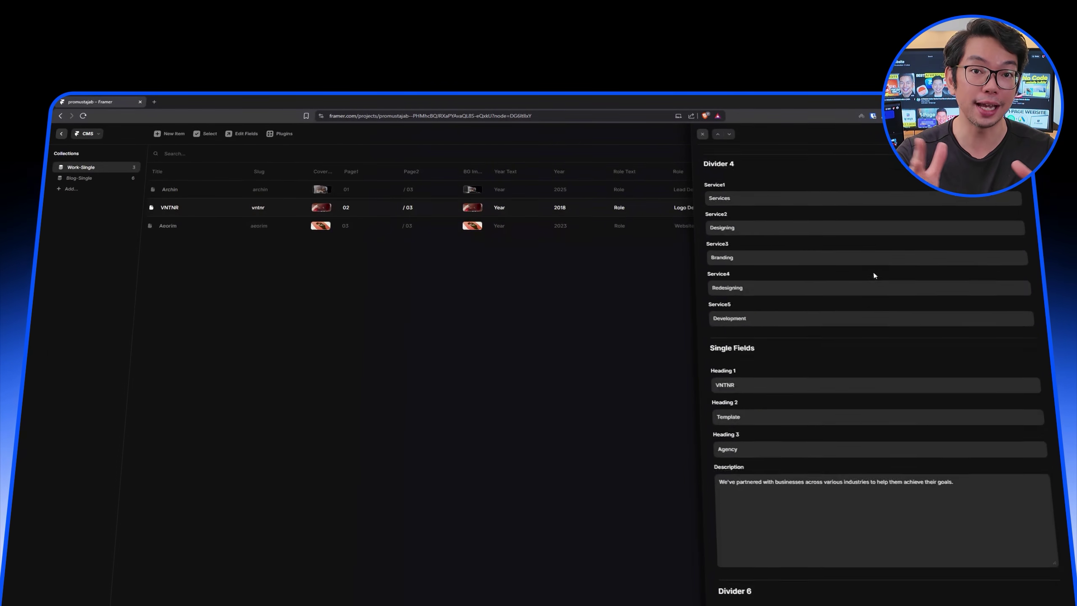
{"action": "scroll", "coordinate": [872, 273], "scroll_direction": "down", "scroll_amount": 8}
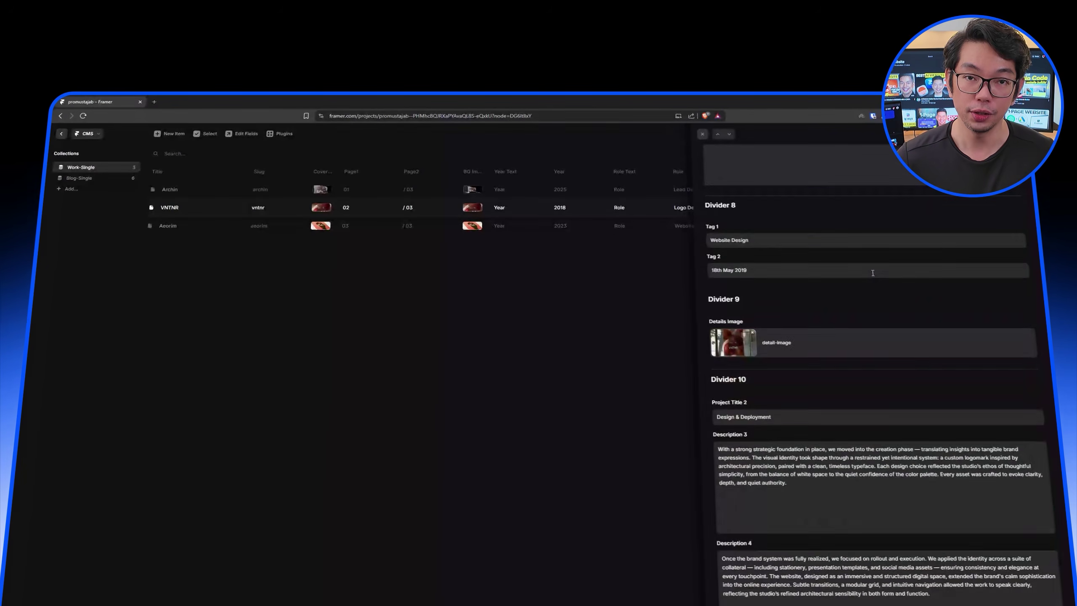
Examine the remaining fields of the VNTNR item and the Aeorim item in the Work-Single collection, closing the item details
{"action": "scroll", "coordinate": [872, 272], "scroll_direction": "down", "scroll_amount": 2}
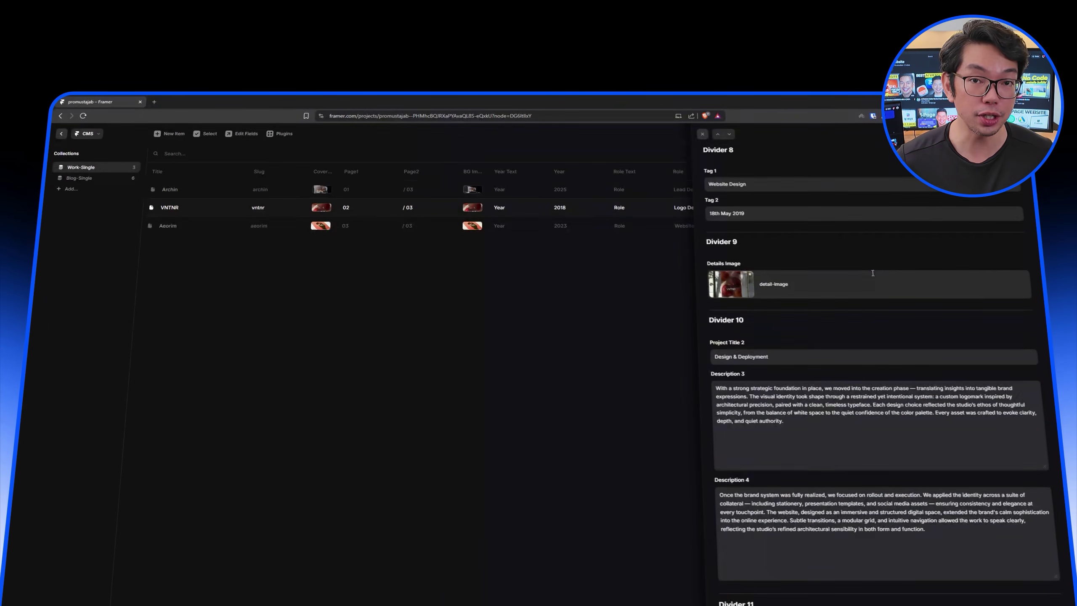
{"action": "left_click", "coordinate": [171, 230]}
{"action": "scroll", "coordinate": [834, 238], "scroll_direction": "down", "scroll_amount": 12}
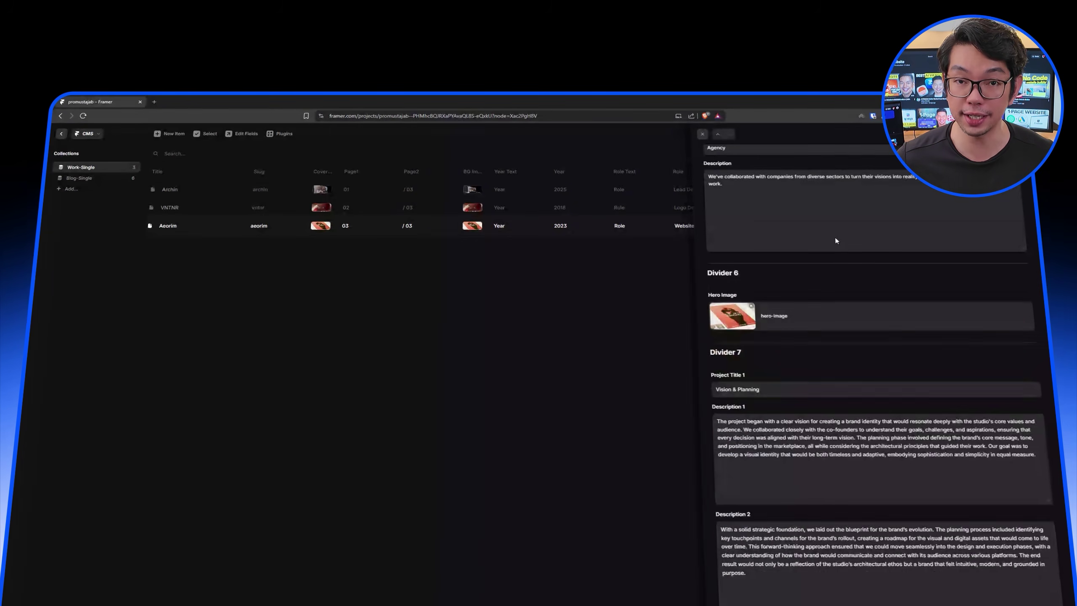
{"action": "scroll", "coordinate": [834, 237], "scroll_direction": "down", "scroll_amount": 10}
{"action": "left_click", "coordinate": [227, 300]}
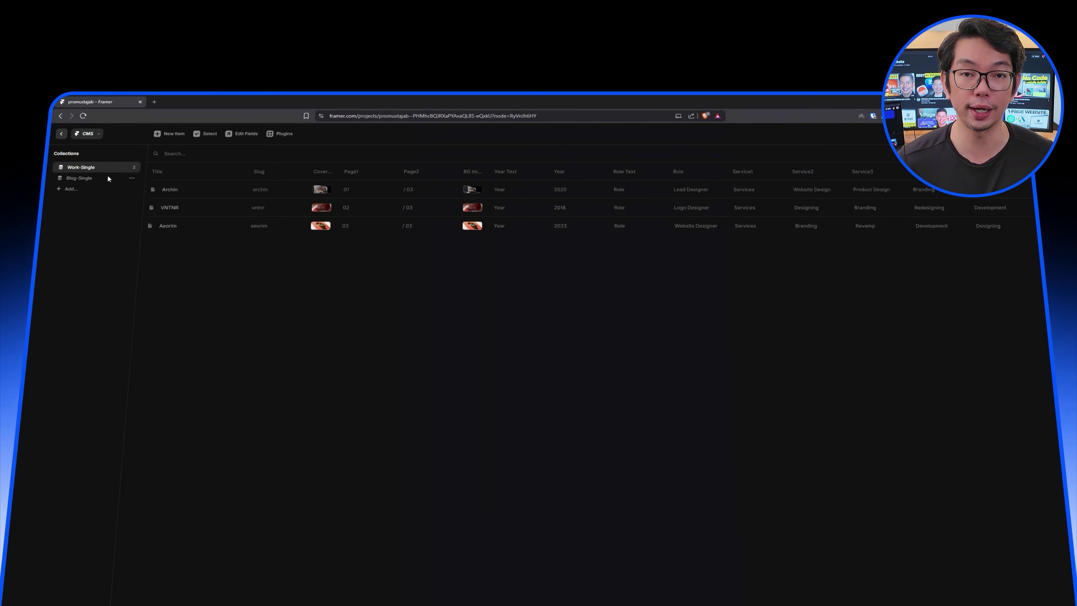
Examine the fields of the Bridging Design & Development and High-Performance Website items in the Blog-Single collection, and open Design That Converts
{"action": "left_click", "coordinate": [85, 178]}
{"action": "left_click", "coordinate": [203, 194]}
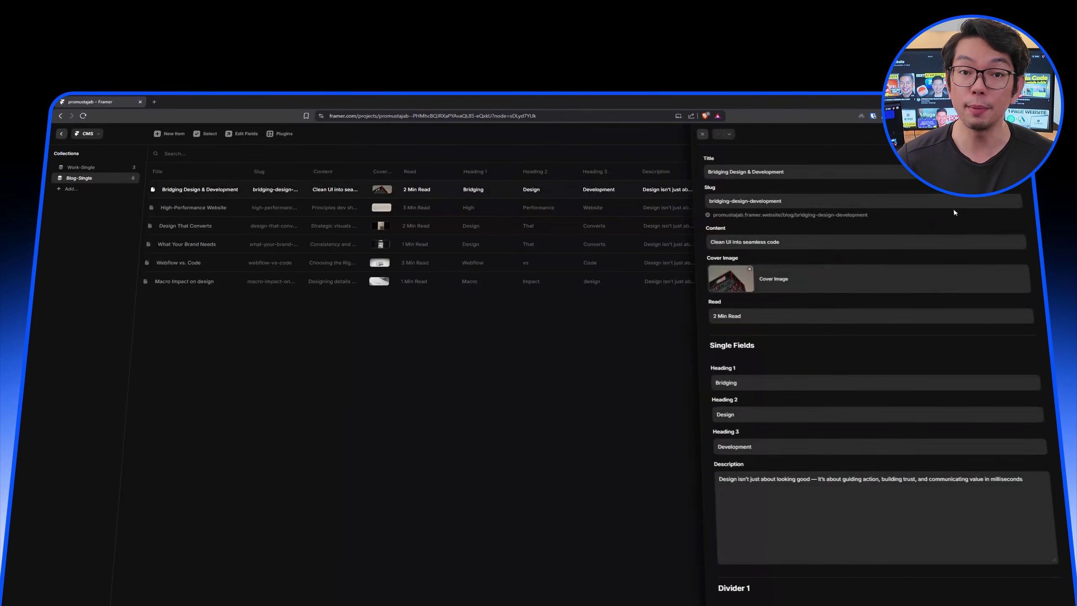
{"action": "scroll", "coordinate": [1012, 217], "scroll_direction": "down", "scroll_amount": 10}
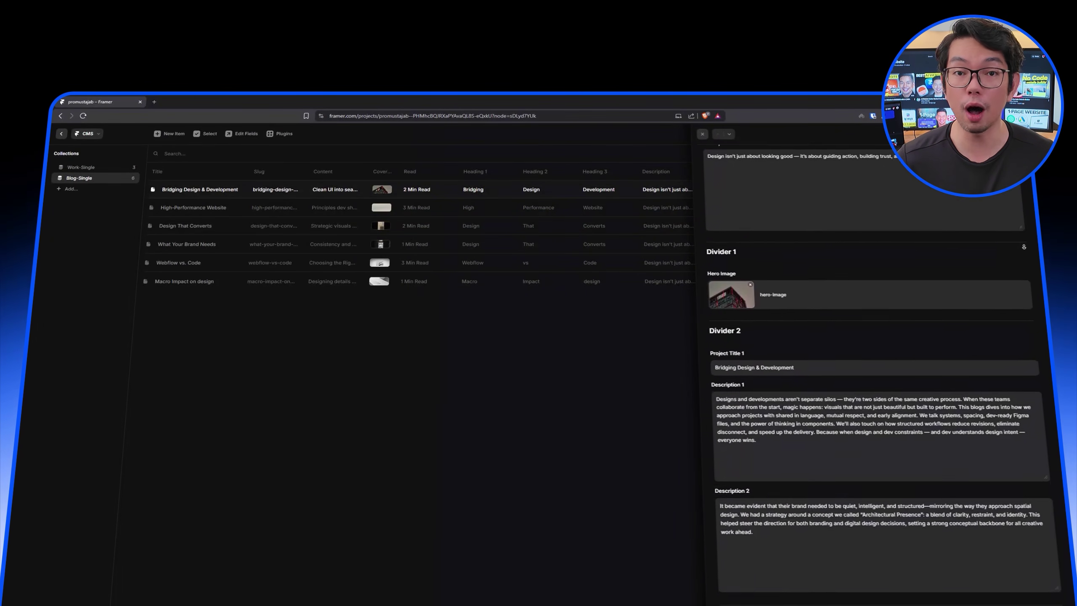
{"action": "scroll", "coordinate": [1024, 247], "scroll_direction": "down", "scroll_amount": 12}
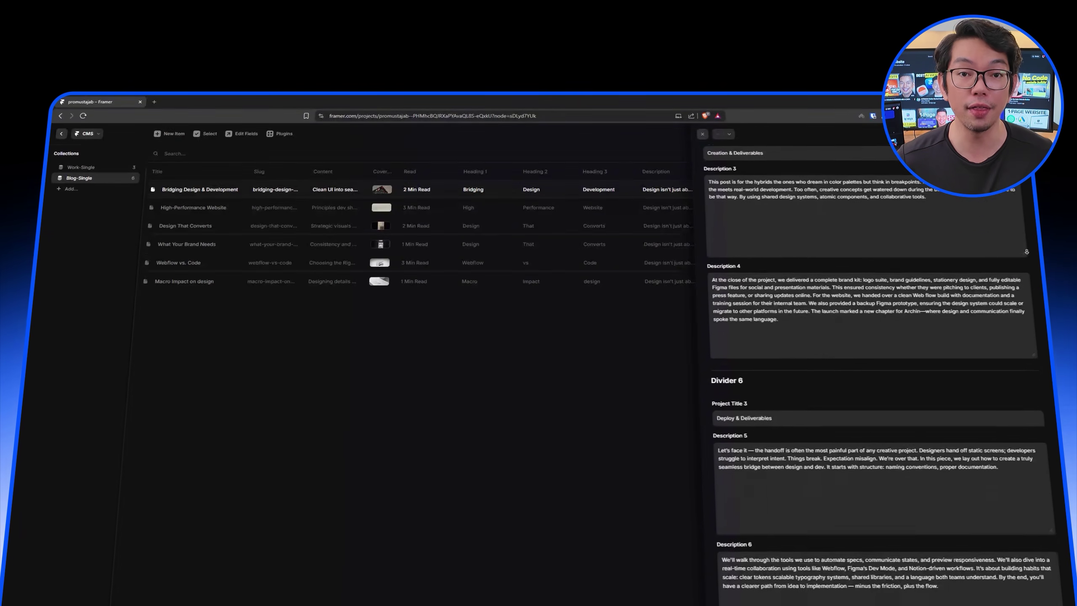
{"action": "left_click", "coordinate": [180, 212]}
{"action": "scroll", "coordinate": [924, 221], "scroll_direction": "down", "scroll_amount": 10}
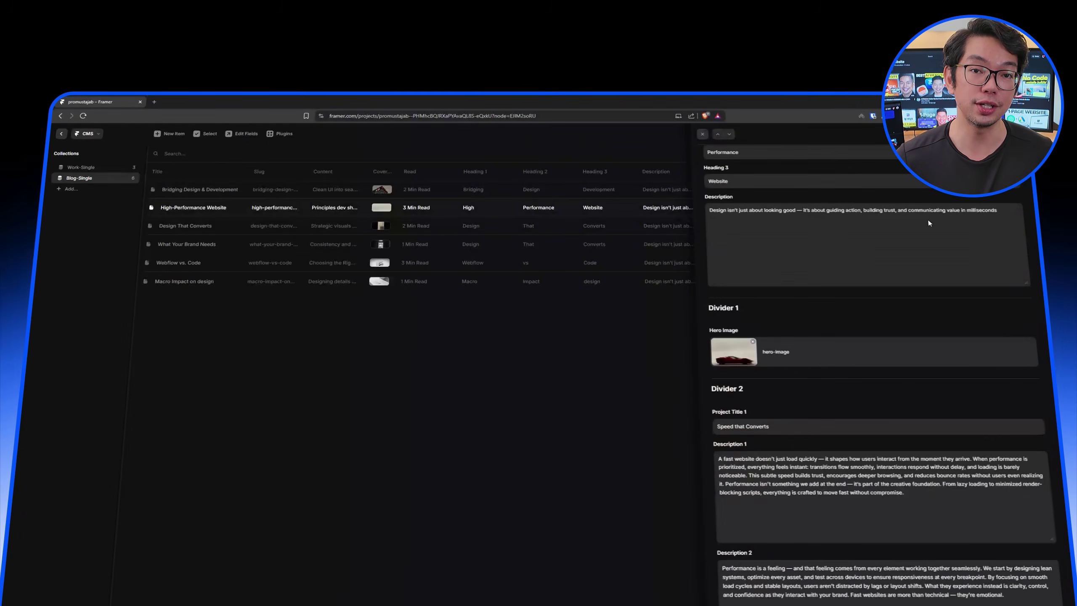
{"action": "scroll", "coordinate": [924, 226], "scroll_direction": "down", "scroll_amount": 8}
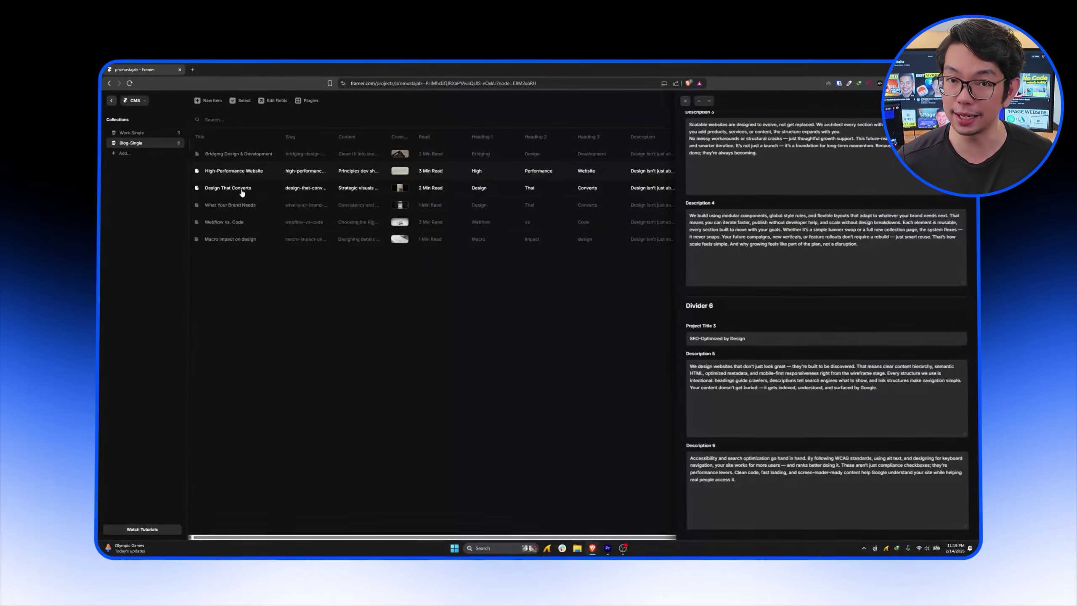
{"action": "left_click", "coordinate": [242, 190]}
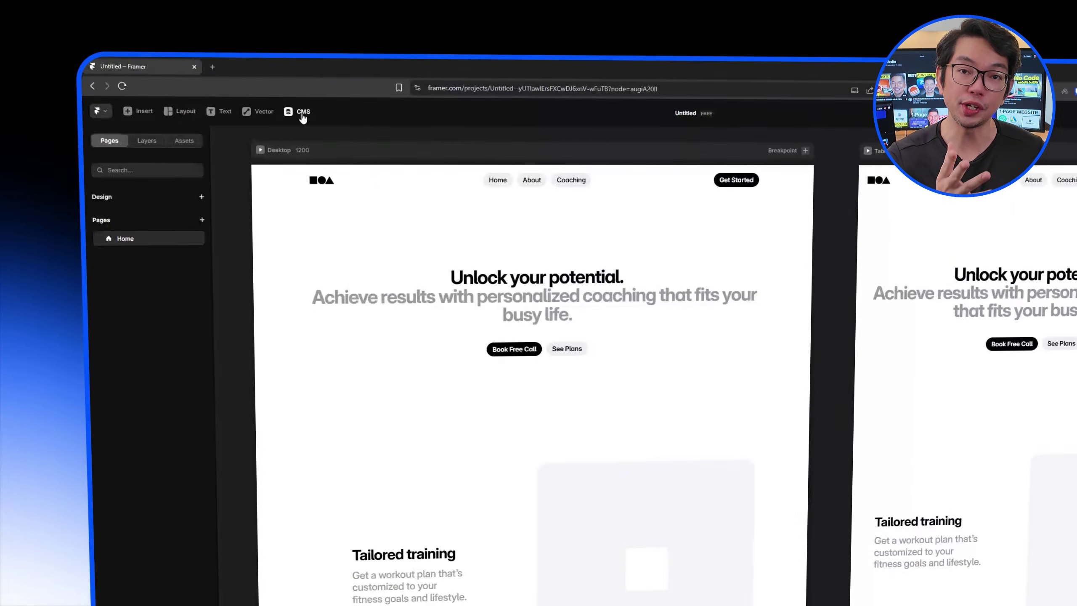
Add the blog sample to the landing page project's CMS and open its Getting Started article
{"action": "left_click", "coordinate": [301, 109]}
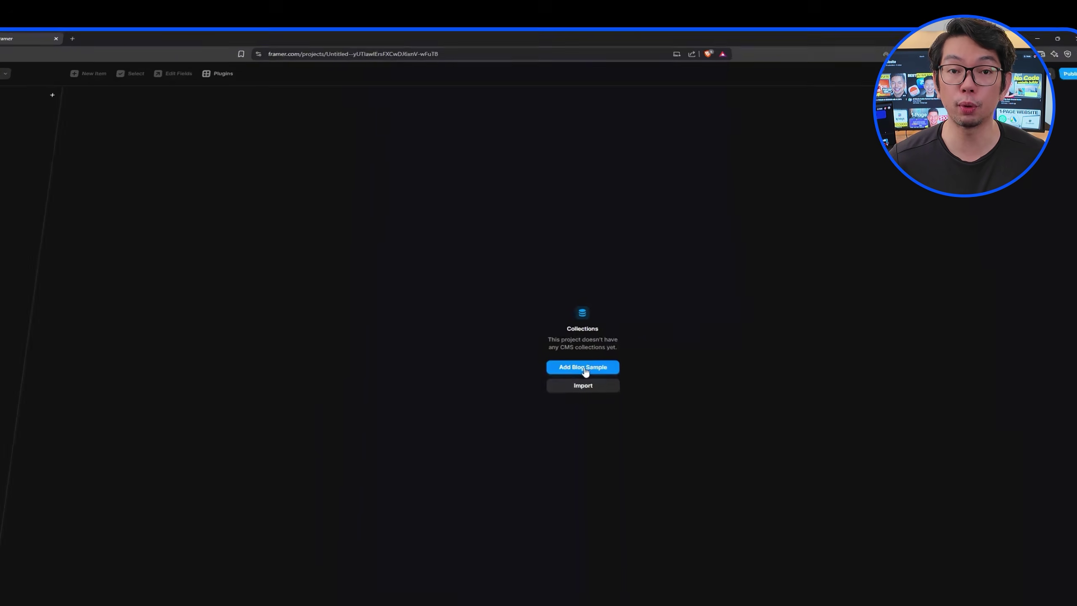
{"action": "left_click", "coordinate": [584, 368]}
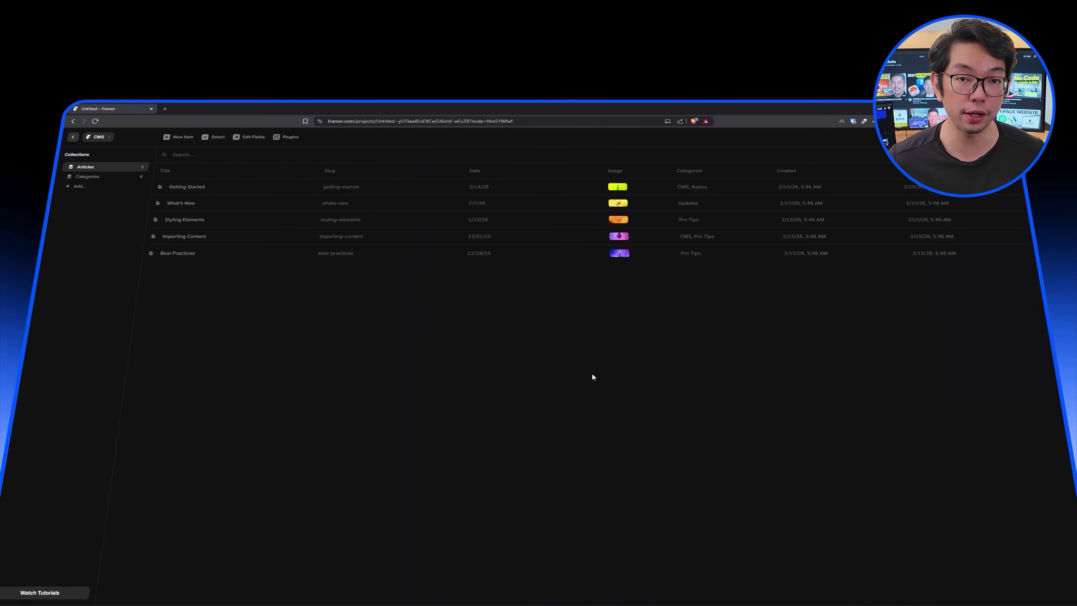
{"action": "left_click", "coordinate": [620, 188]}
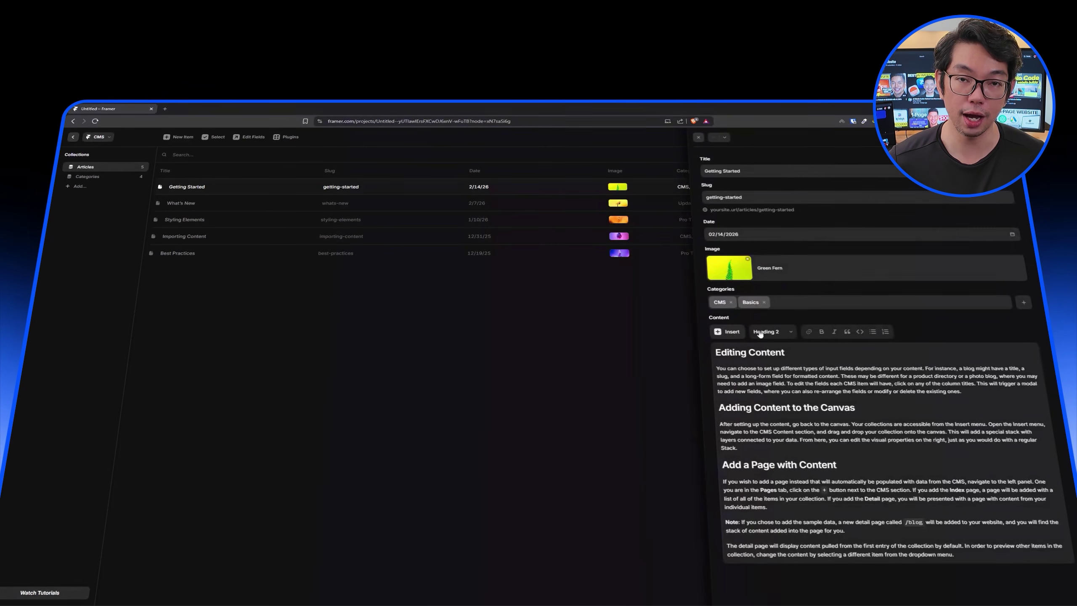
Look through the remaining sample articles from What's New to Best Practices, and check the items in the Categories collection
{"action": "key", "text": "Down"}
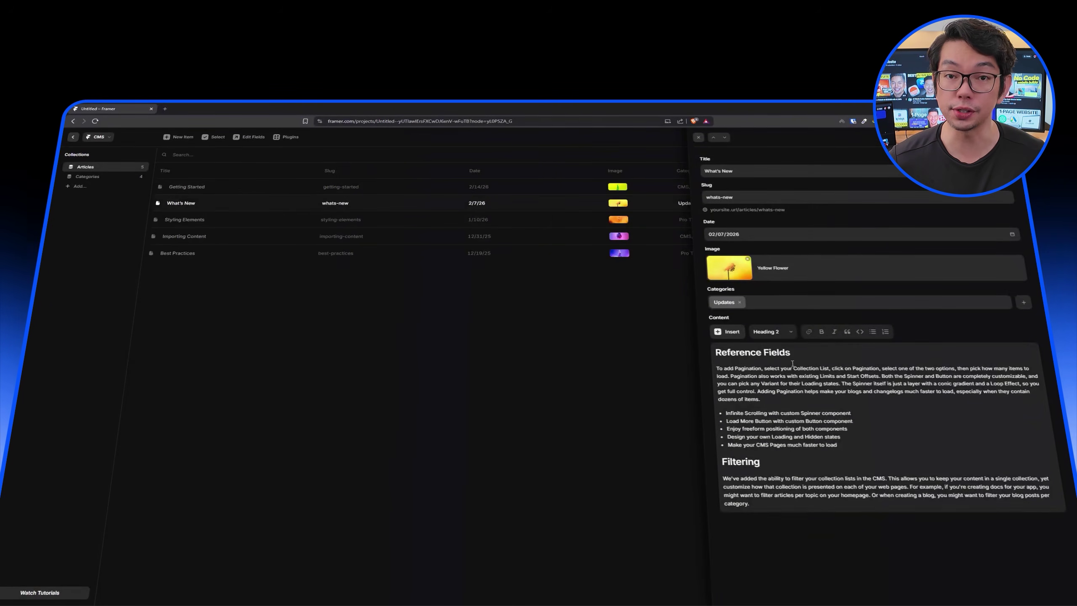
{"action": "key", "text": "Down"}
{"action": "key", "text": "Down"}
{"action": "scroll", "coordinate": [791, 339], "scroll_direction": "down", "scroll_amount": 5}
{"action": "key", "text": "Down"}
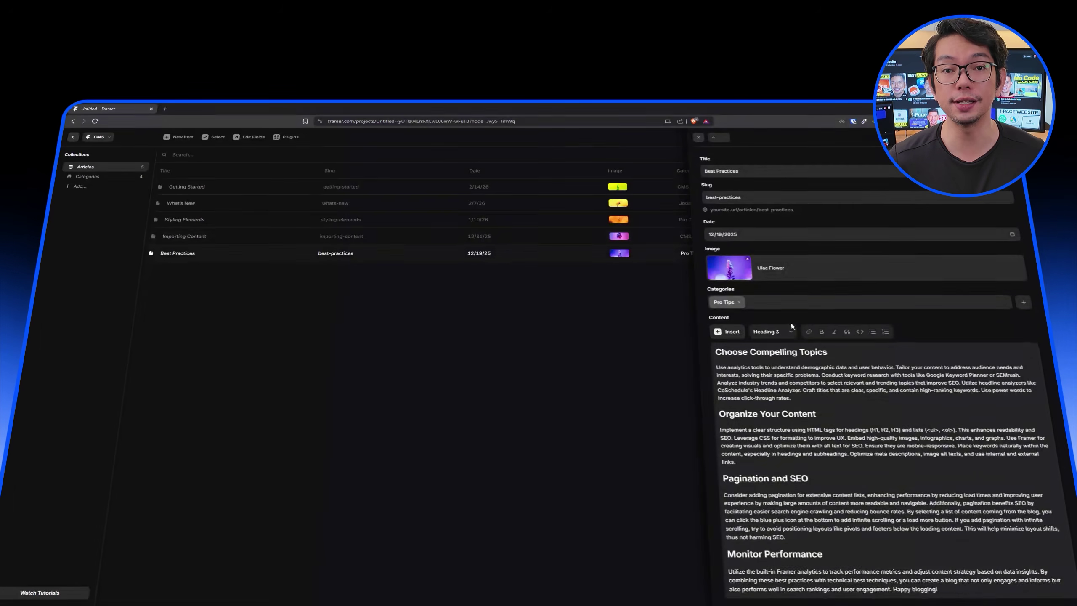
{"action": "left_click", "coordinate": [87, 176]}
{"action": "left_click", "coordinate": [191, 189]}
{"action": "key", "text": "Escape"}
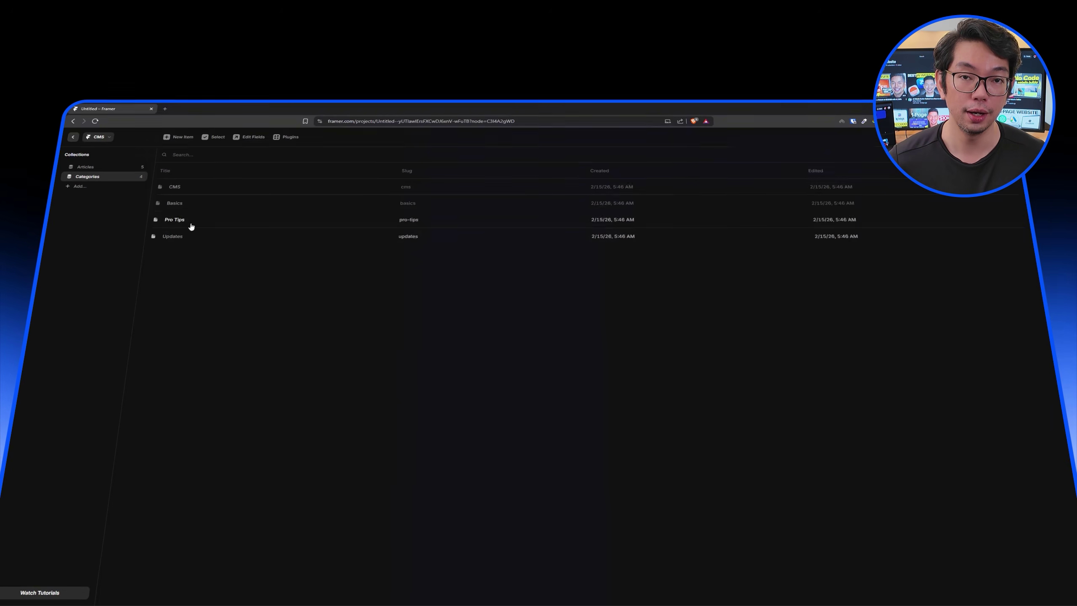
Return from the CMS to the canvas and compare the Home page with the new /blog page
{"action": "left_click", "coordinate": [73, 138]}
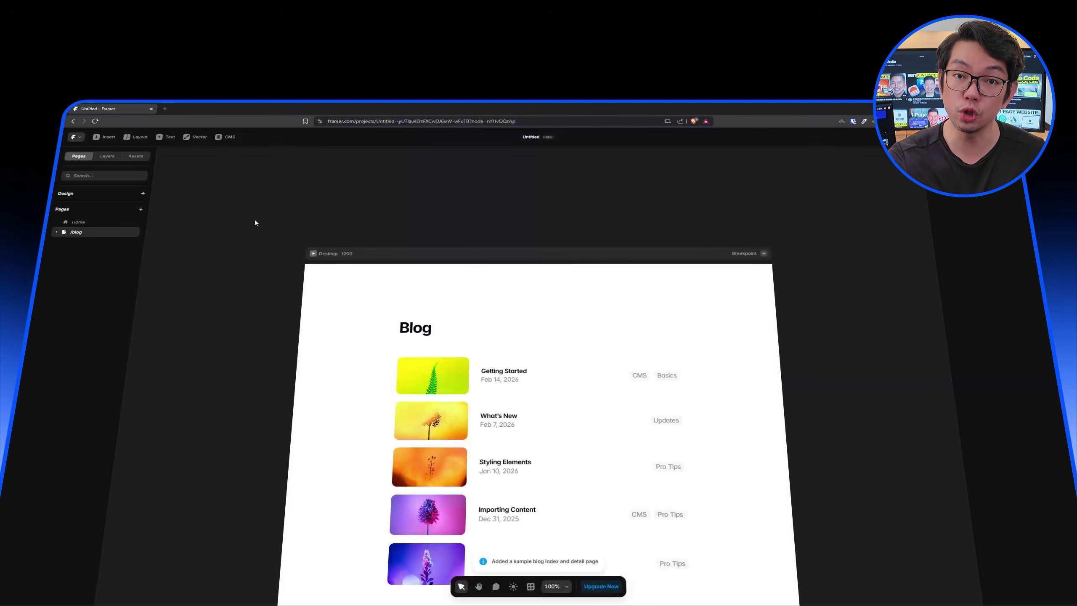
{"action": "left_click", "coordinate": [78, 222]}
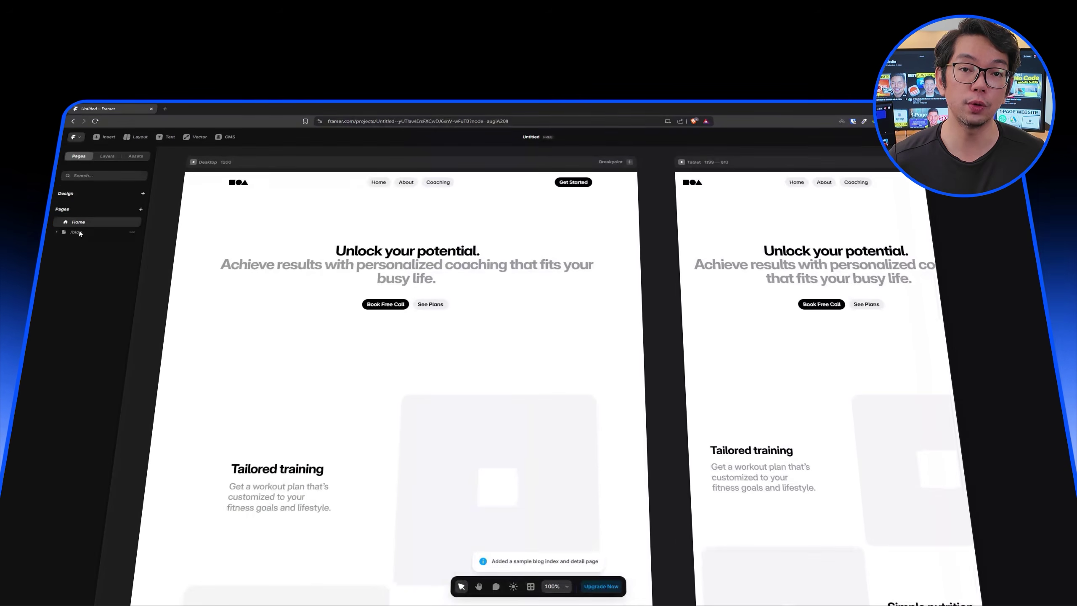
{"action": "left_click", "coordinate": [76, 232]}
{"action": "scroll", "coordinate": [421, 306], "scroll_direction": "down", "scroll_amount": 2}
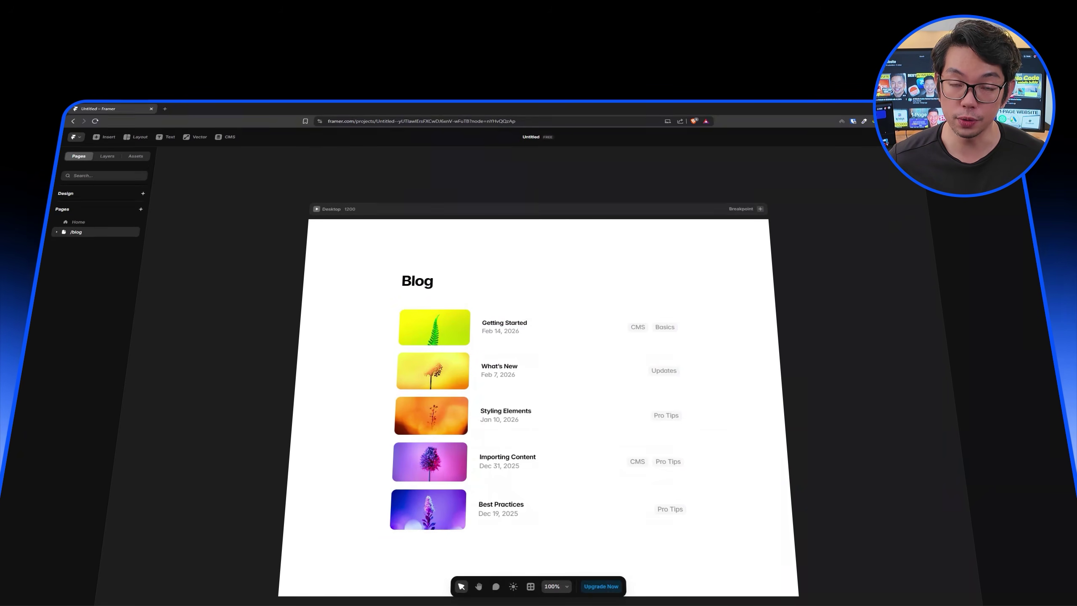
Preview the /blog page and read through the Getting Started, What's New and Styling Elements posts in sequence
{"action": "left_click", "coordinate": [954, 137]}
{"action": "left_click", "coordinate": [455, 292]}
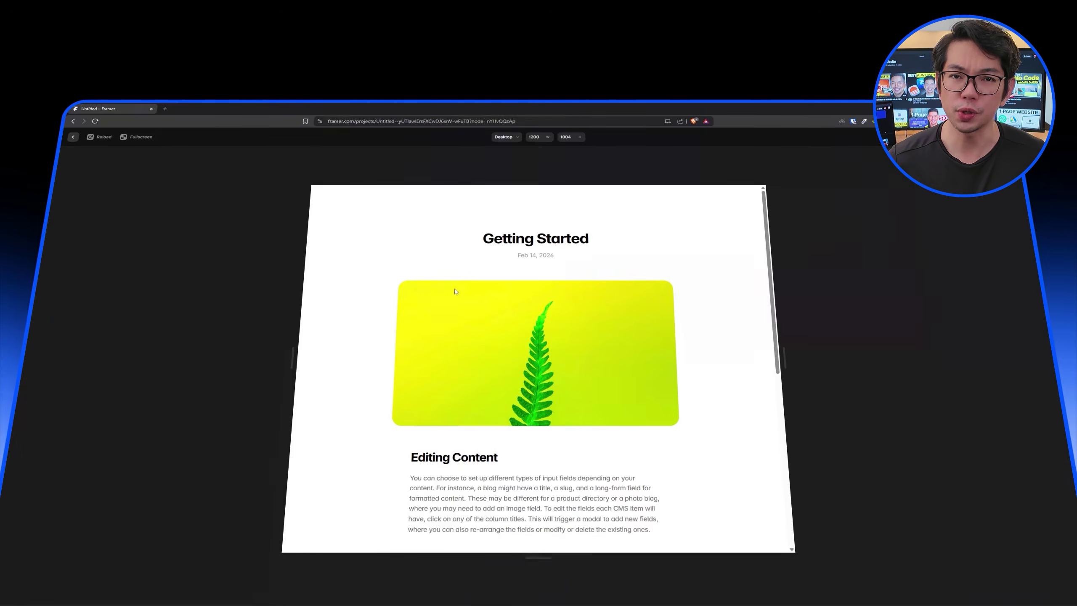
{"action": "scroll", "coordinate": [525, 315], "scroll_direction": "down", "scroll_amount": 6}
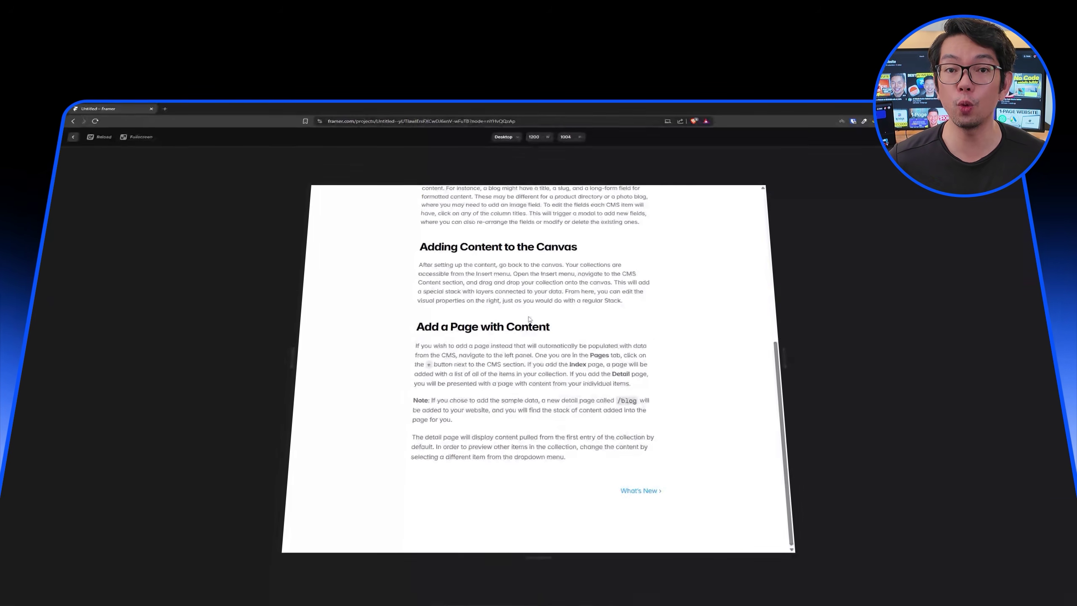
{"action": "left_click", "coordinate": [644, 490]}
{"action": "scroll", "coordinate": [605, 373], "scroll_direction": "down", "scroll_amount": 6}
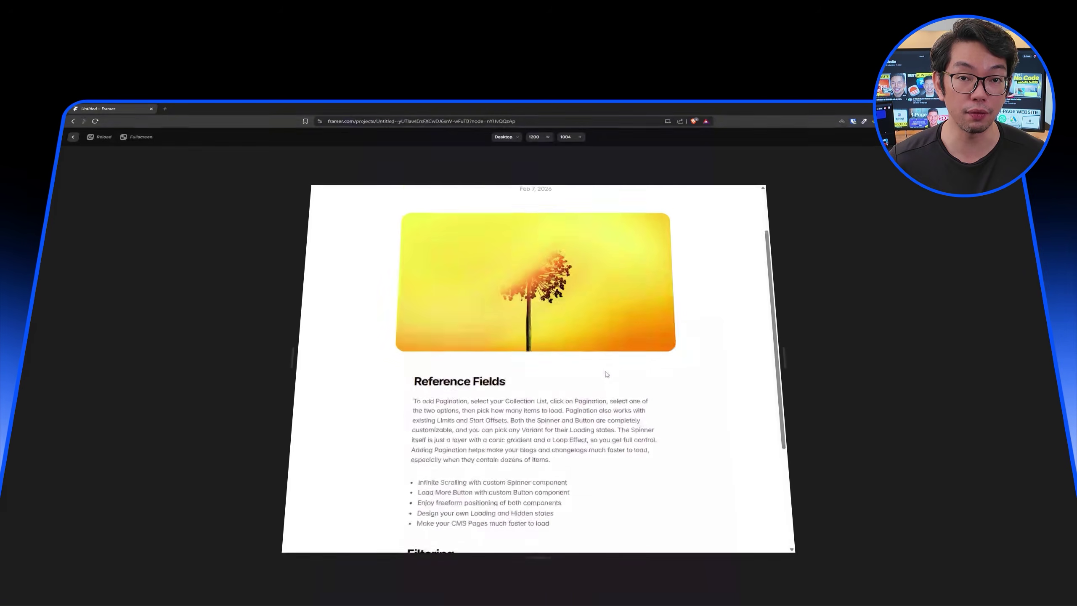
{"action": "left_click", "coordinate": [637, 481]}
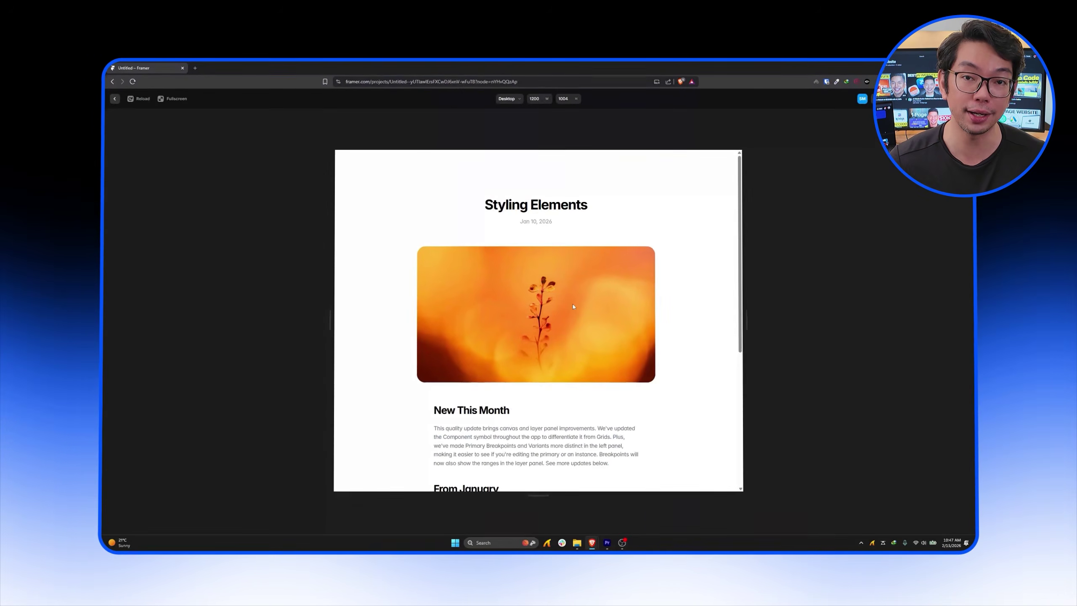
{"action": "scroll", "coordinate": [536, 360], "scroll_direction": "down", "scroll_amount": 3}
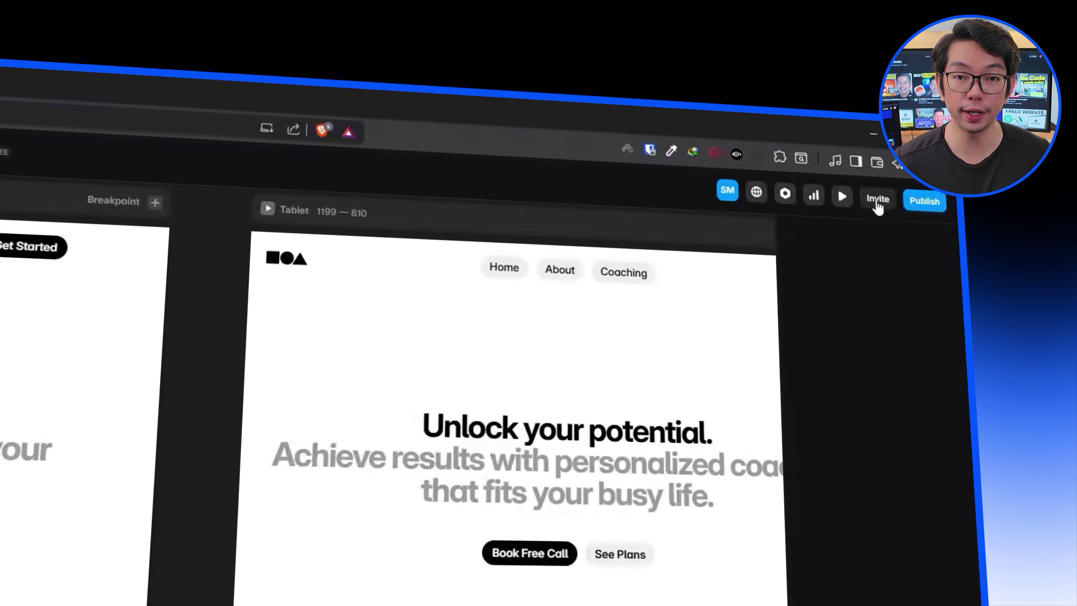
Review the landing page project's invite options, including workspace access, project link visibility and the Full Access permission setting
{"action": "left_click", "coordinate": [876, 200]}
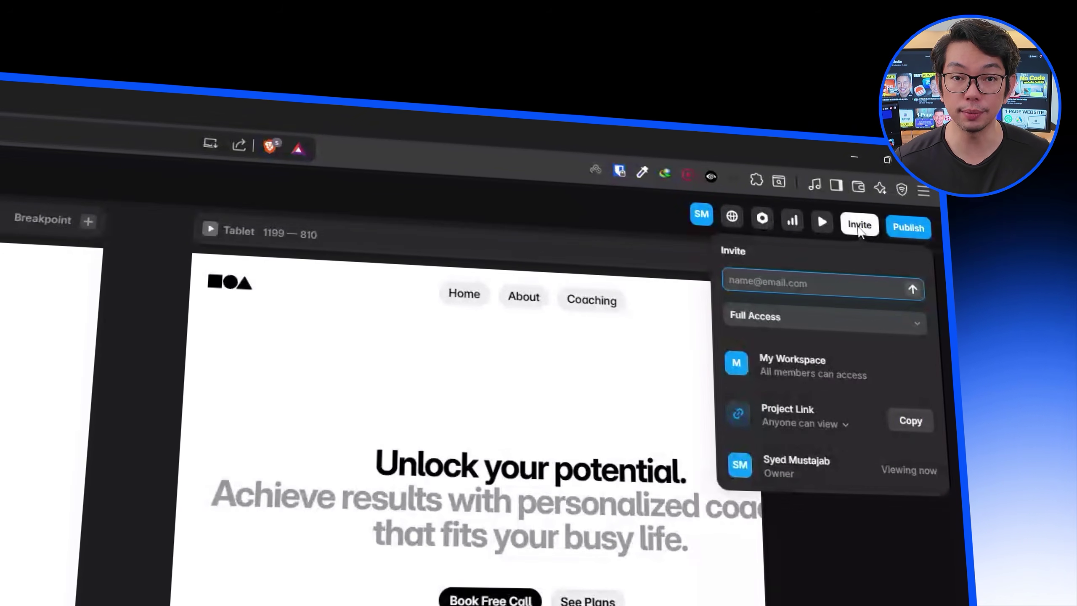
{"action": "left_click", "coordinate": [803, 361]}
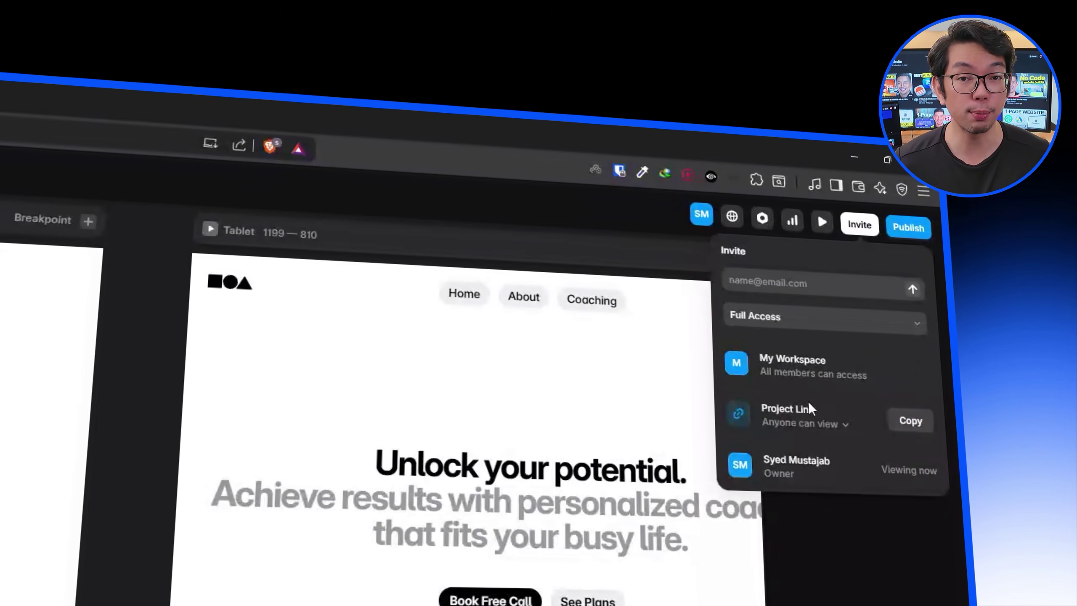
{"action": "left_click", "coordinate": [822, 423]}
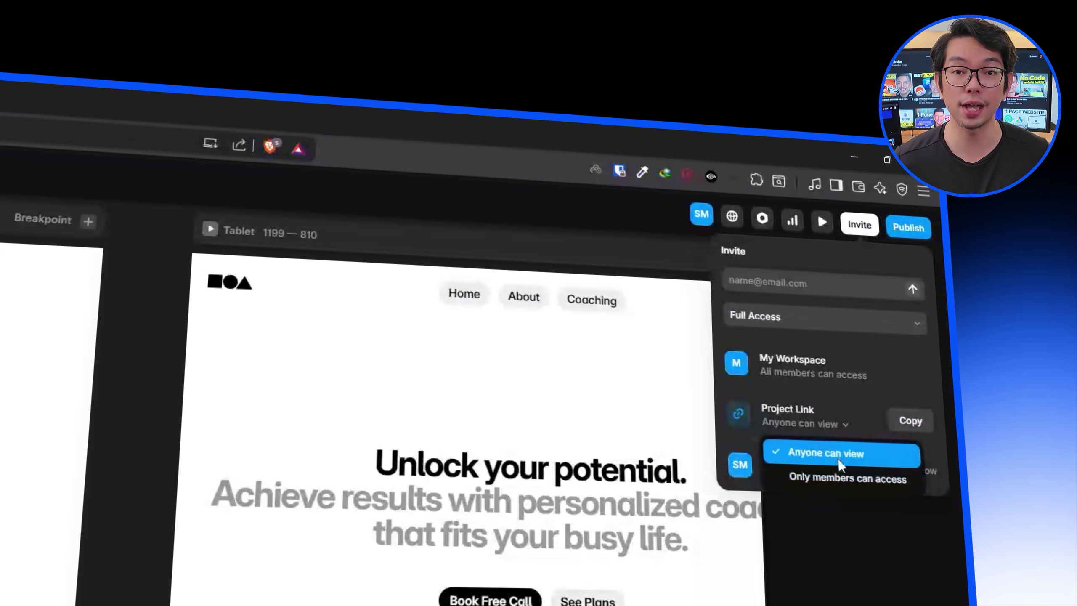
{"action": "left_click", "coordinate": [826, 317]}
{"action": "left_click", "coordinate": [826, 316]}
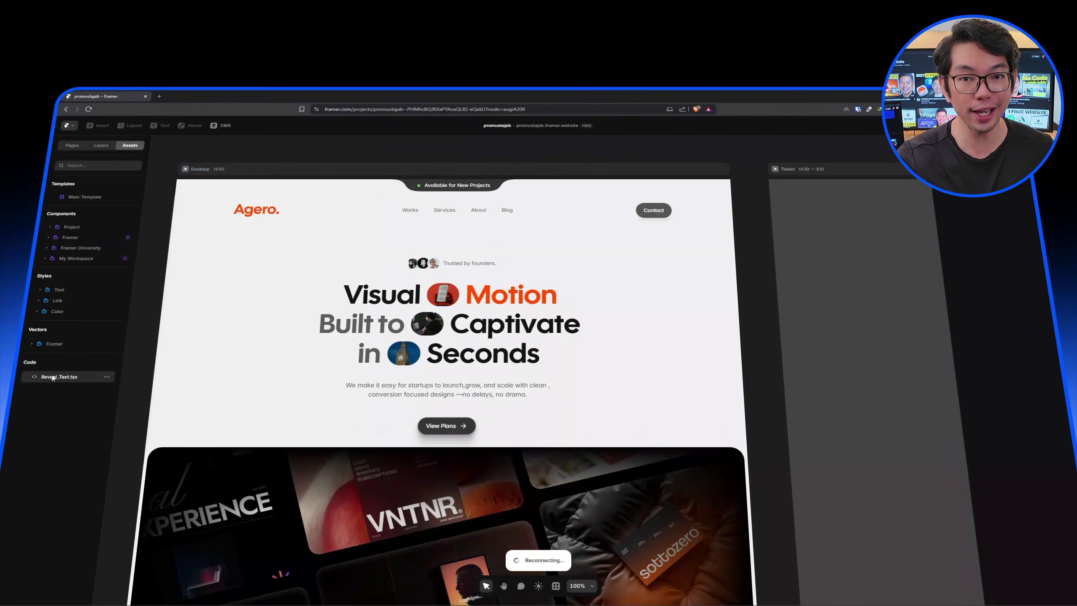
Open the Reveal_Text.tsx code file in the promustajab project and examine its code through to the end
{"action": "left_click", "coordinate": [53, 377]}
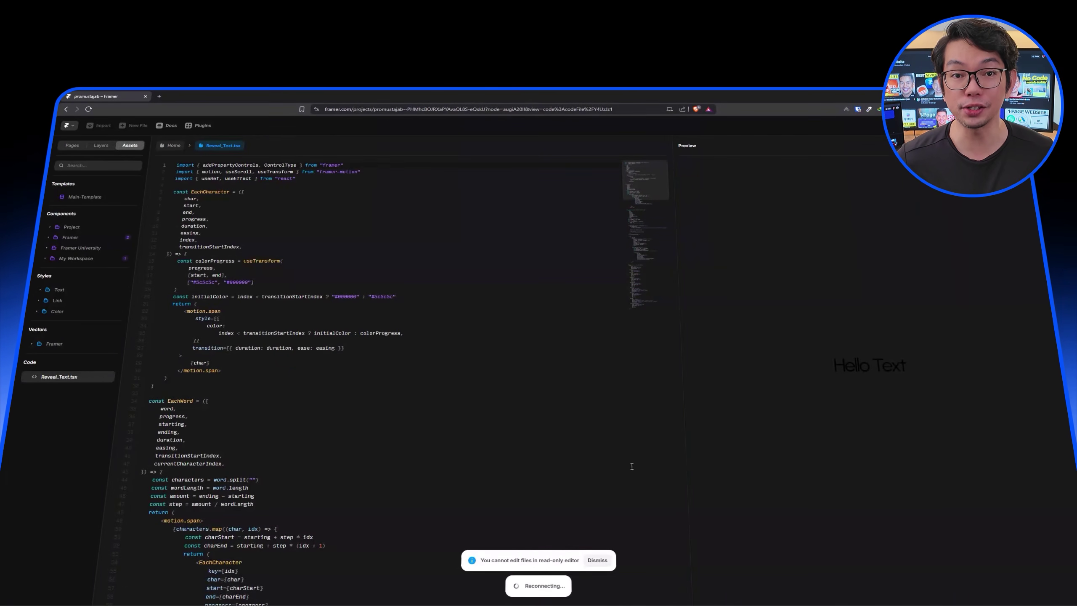
{"action": "left_click_drag", "start_coordinate": [644, 182], "coordinate": [613, 293]}
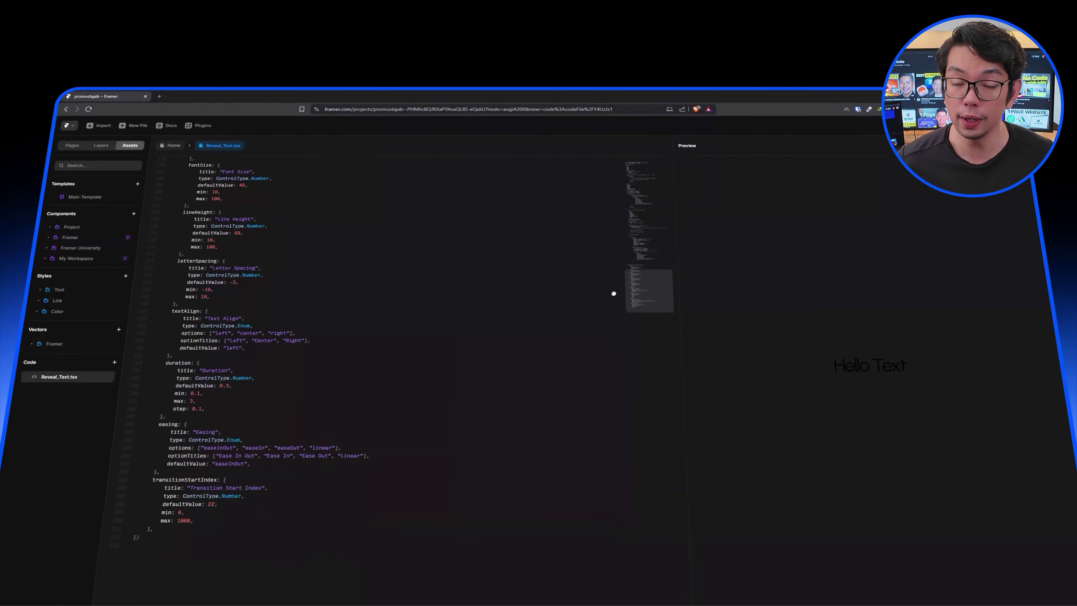